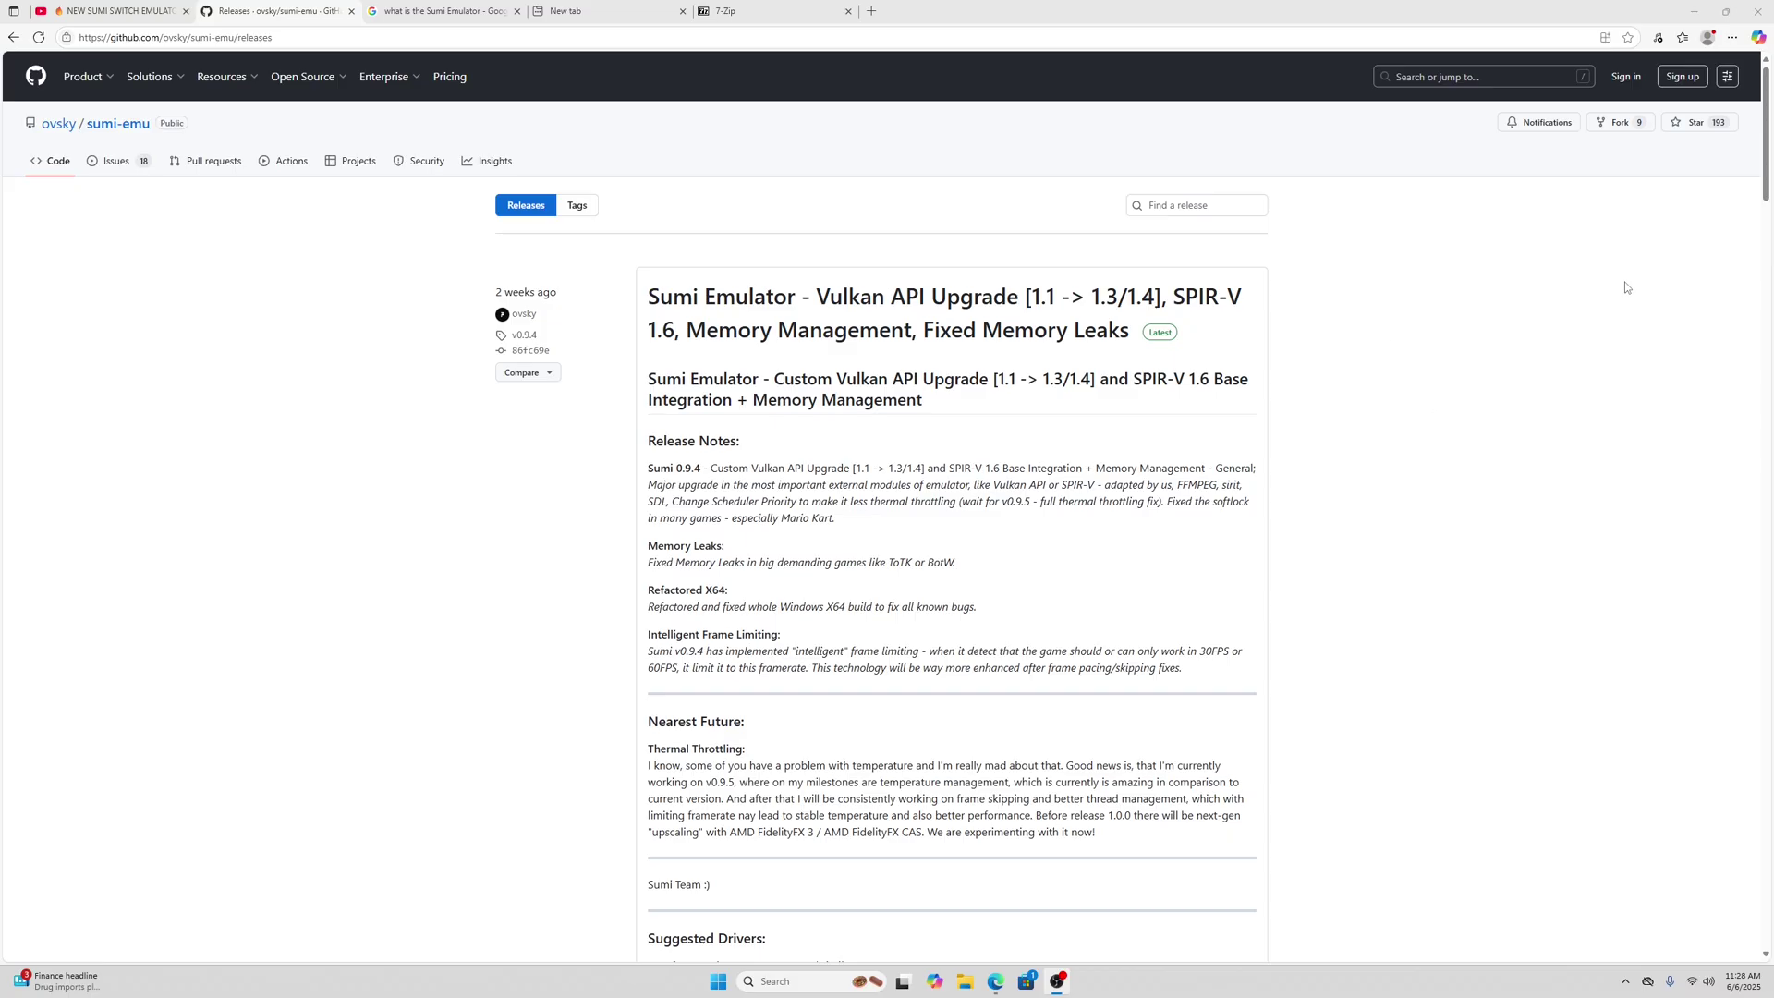
{"action": "scroll", "coordinate": [1632, 288], "scroll_direction": "down", "scroll_amount": 6}
{"action": "scroll", "coordinate": [1635, 296], "scroll_direction": "down", "scroll_amount": 7}
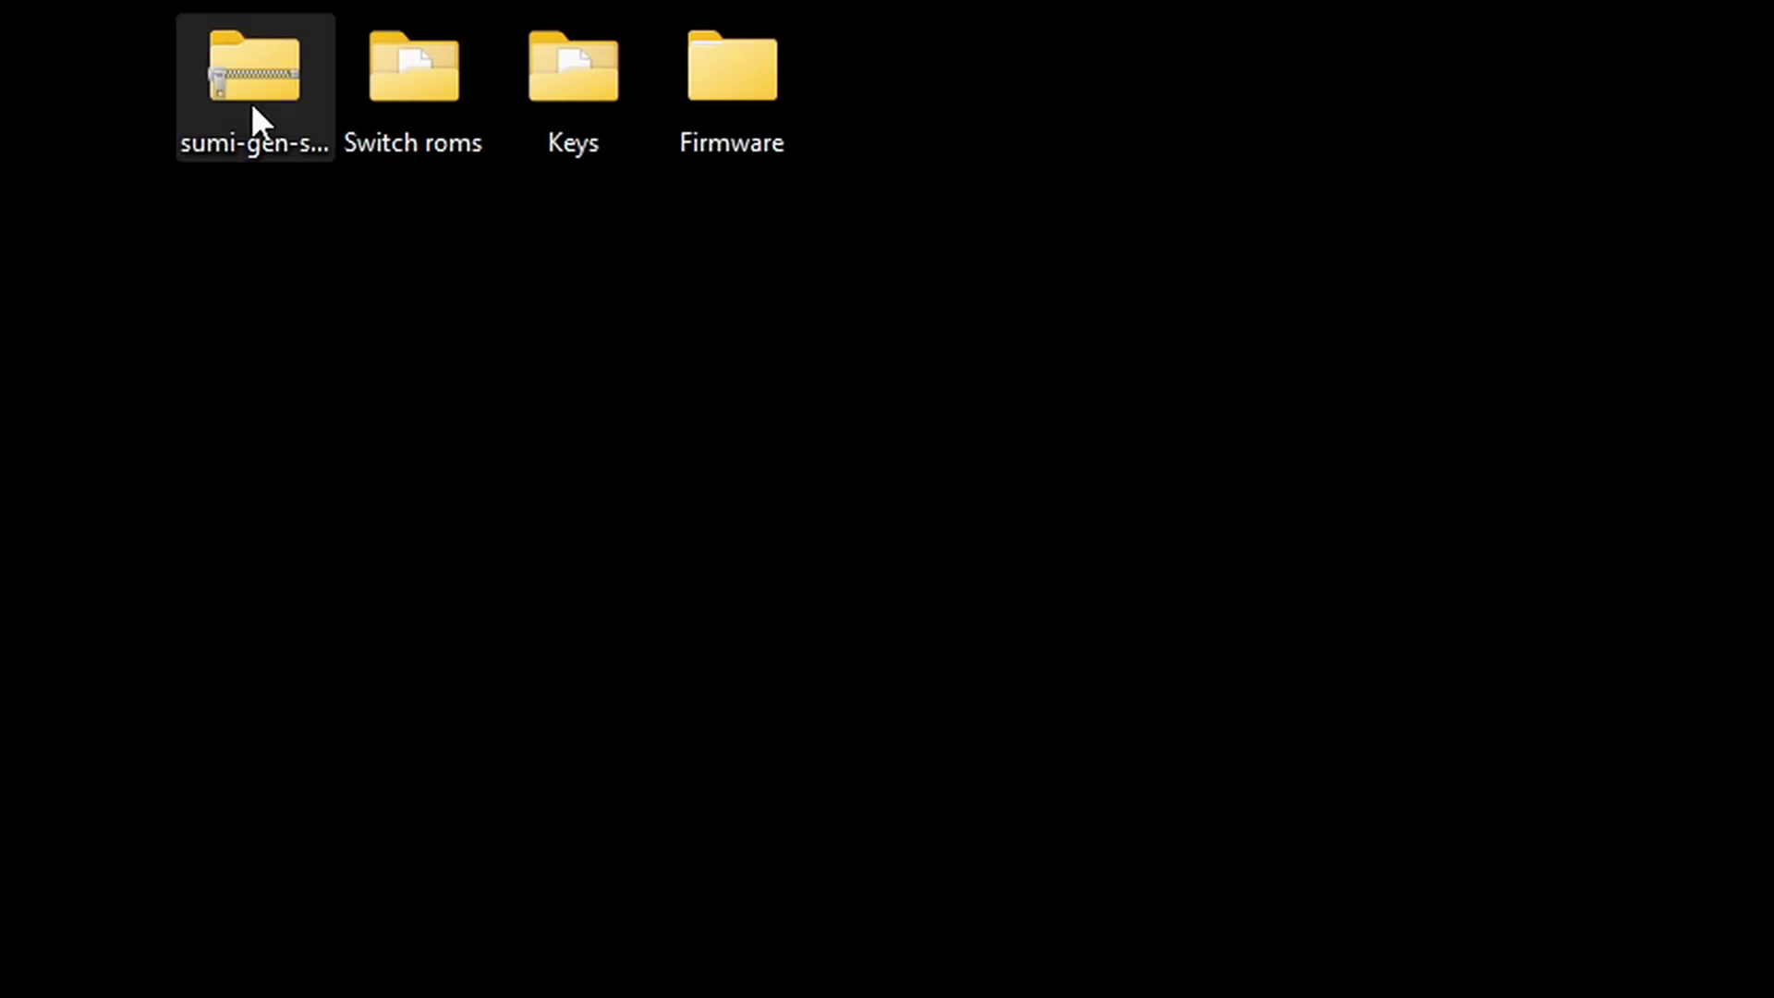
Extract the sumi-gen-signed-0.9.4-win-x64 archive on the desktop into its own folder with 7-Zip, and delete the archive
{"action": "right_click", "coordinate": [246, 56]}
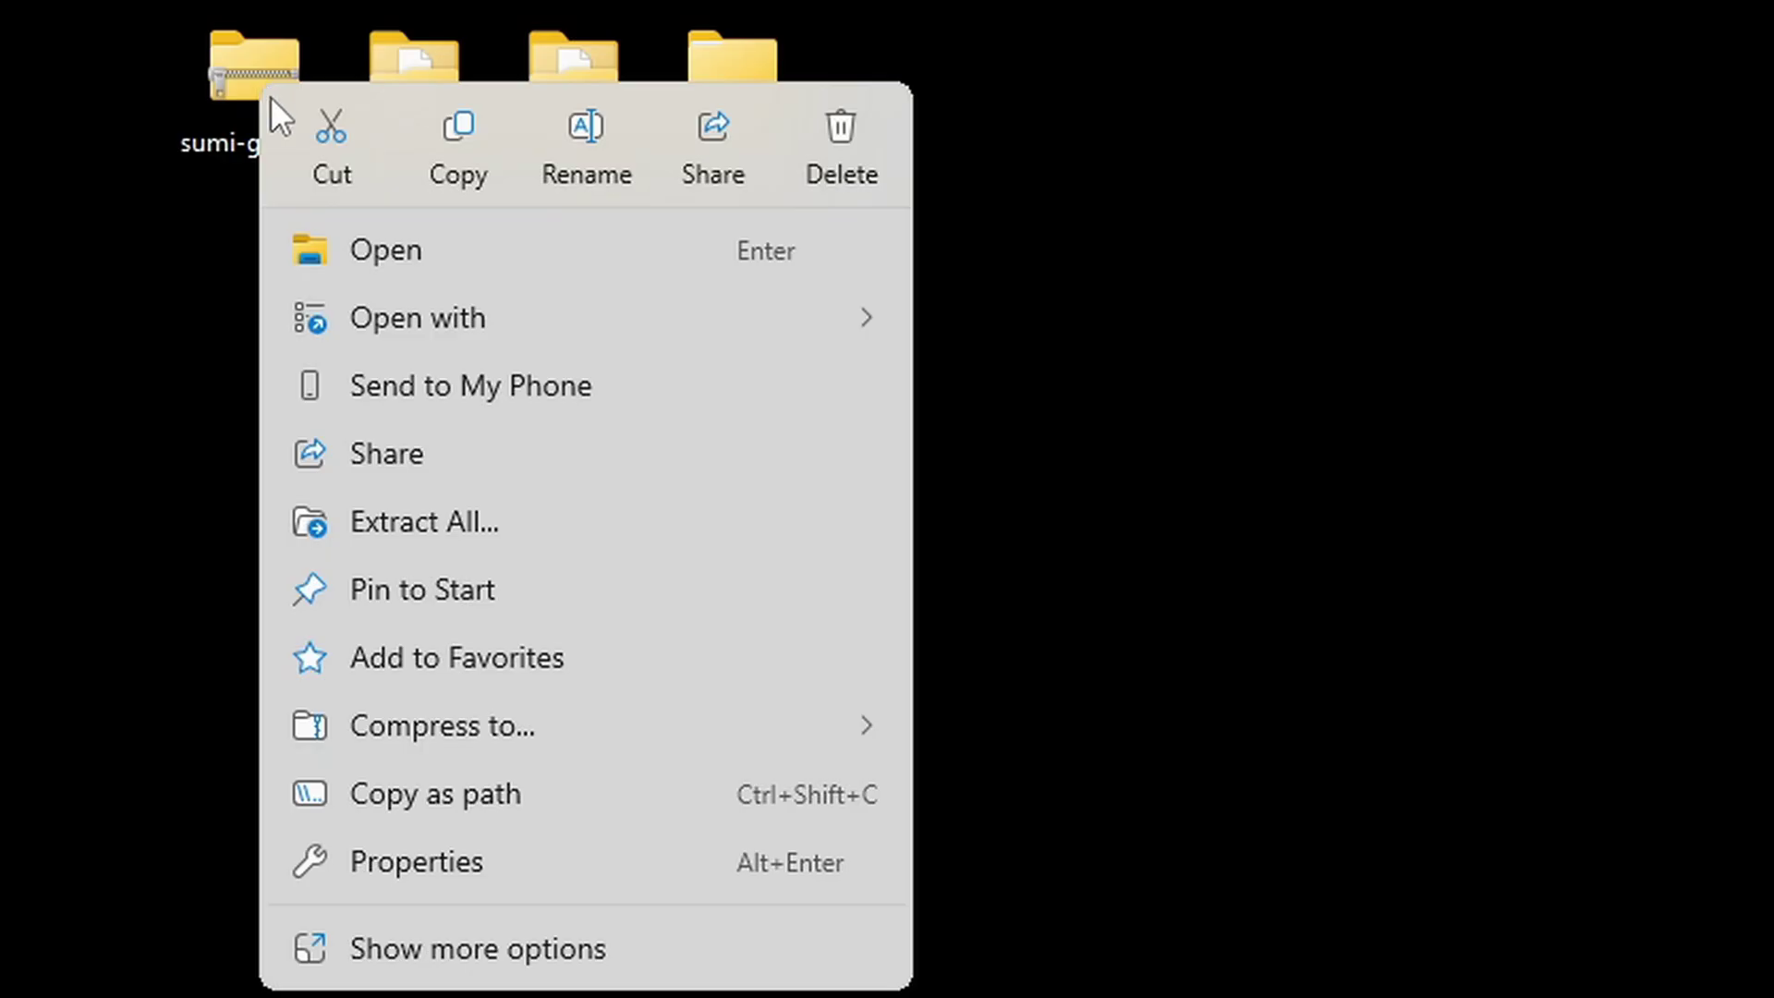
{"action": "left_click", "coordinate": [517, 948]}
{"action": "mouse_move", "coordinate": [381, 266]}
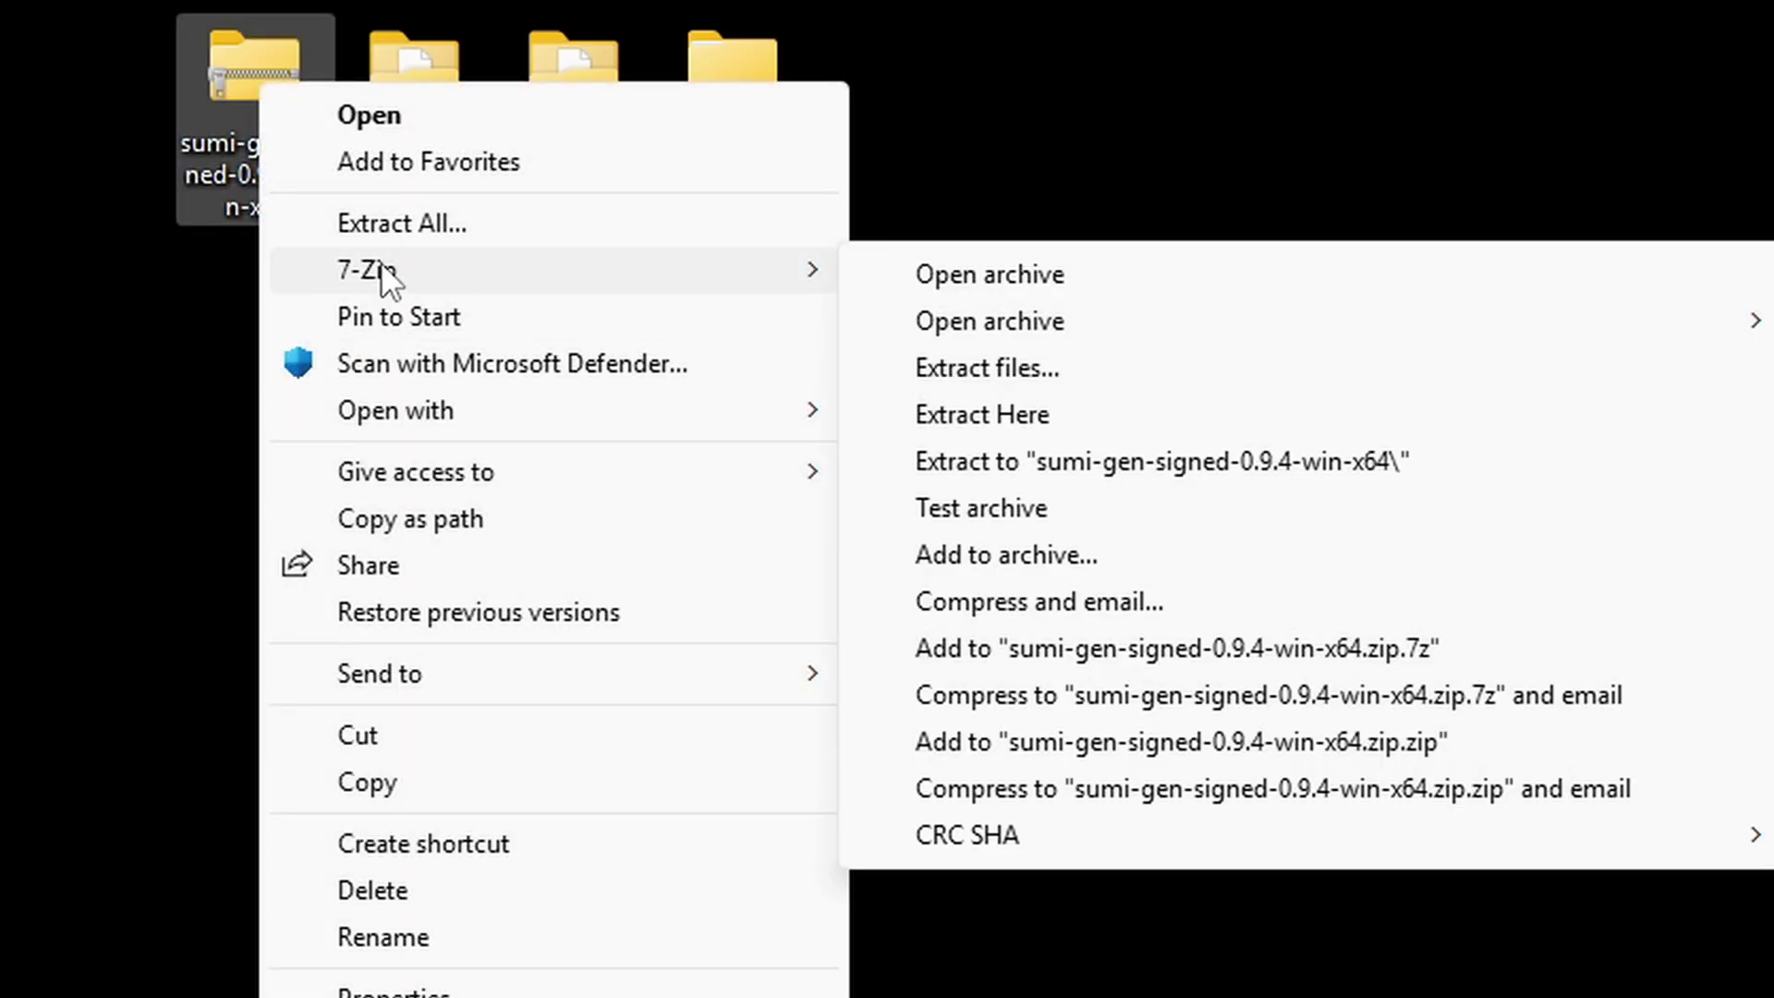
{"action": "left_click", "coordinate": [1111, 471]}
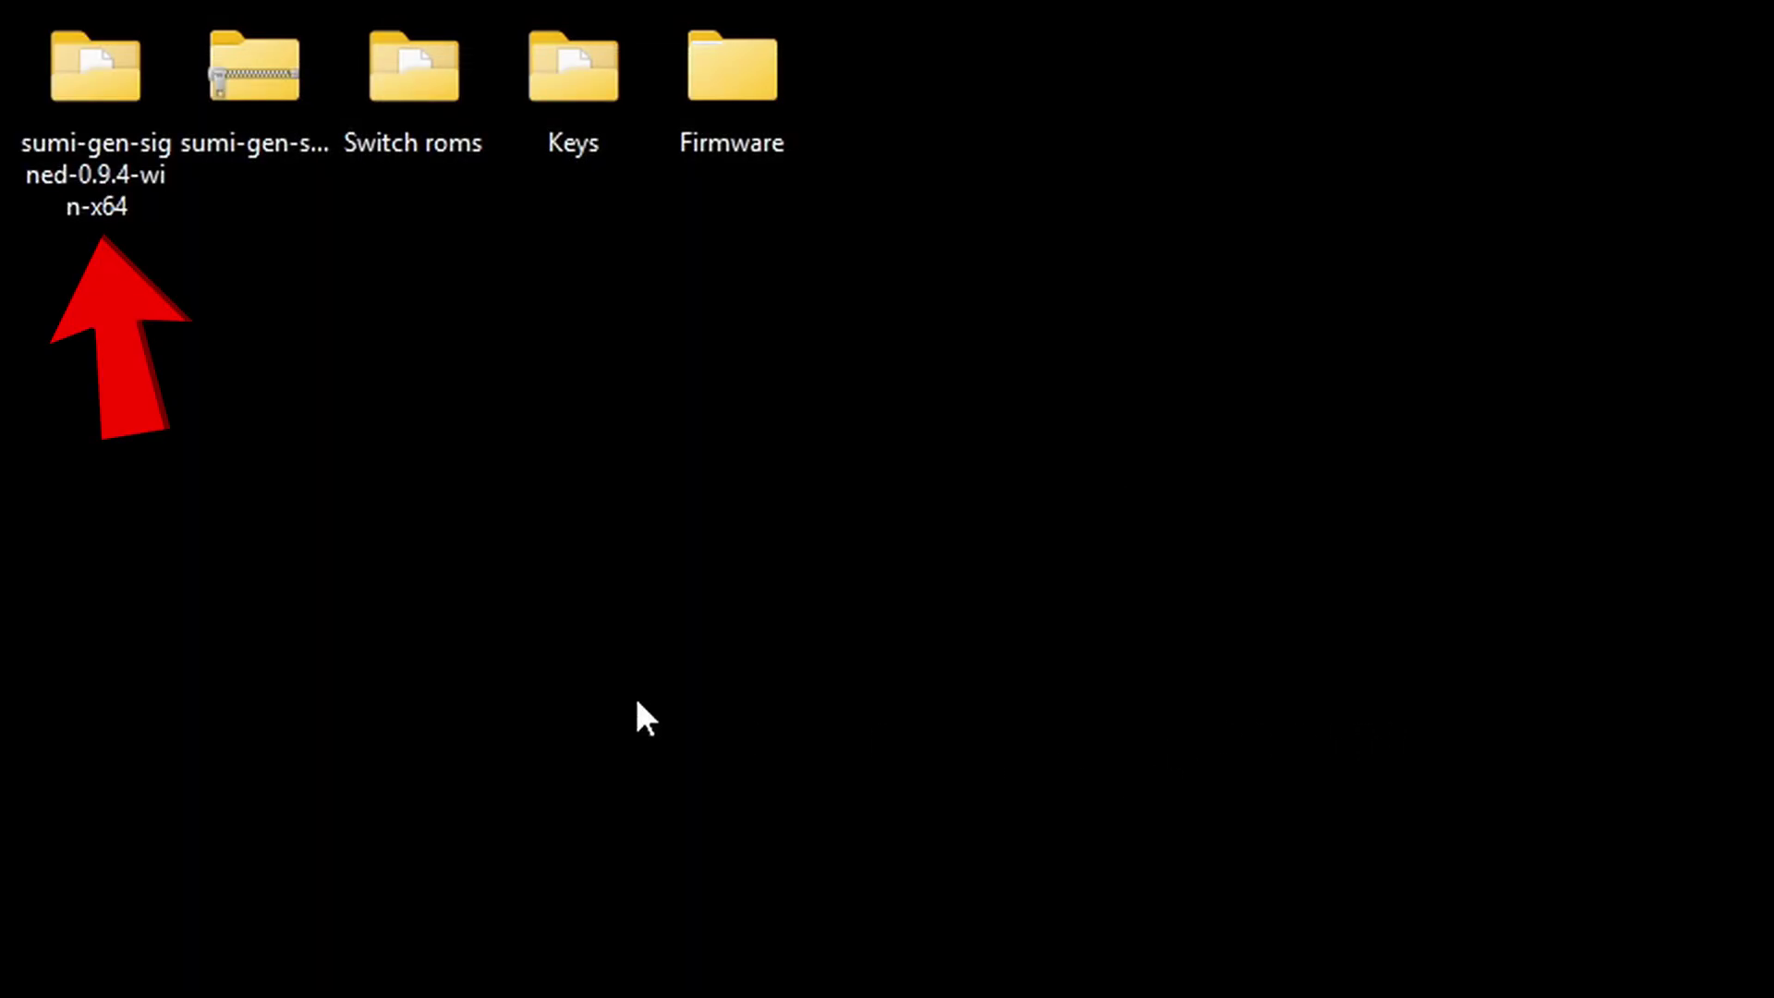
{"action": "right_click", "coordinate": [259, 87]}
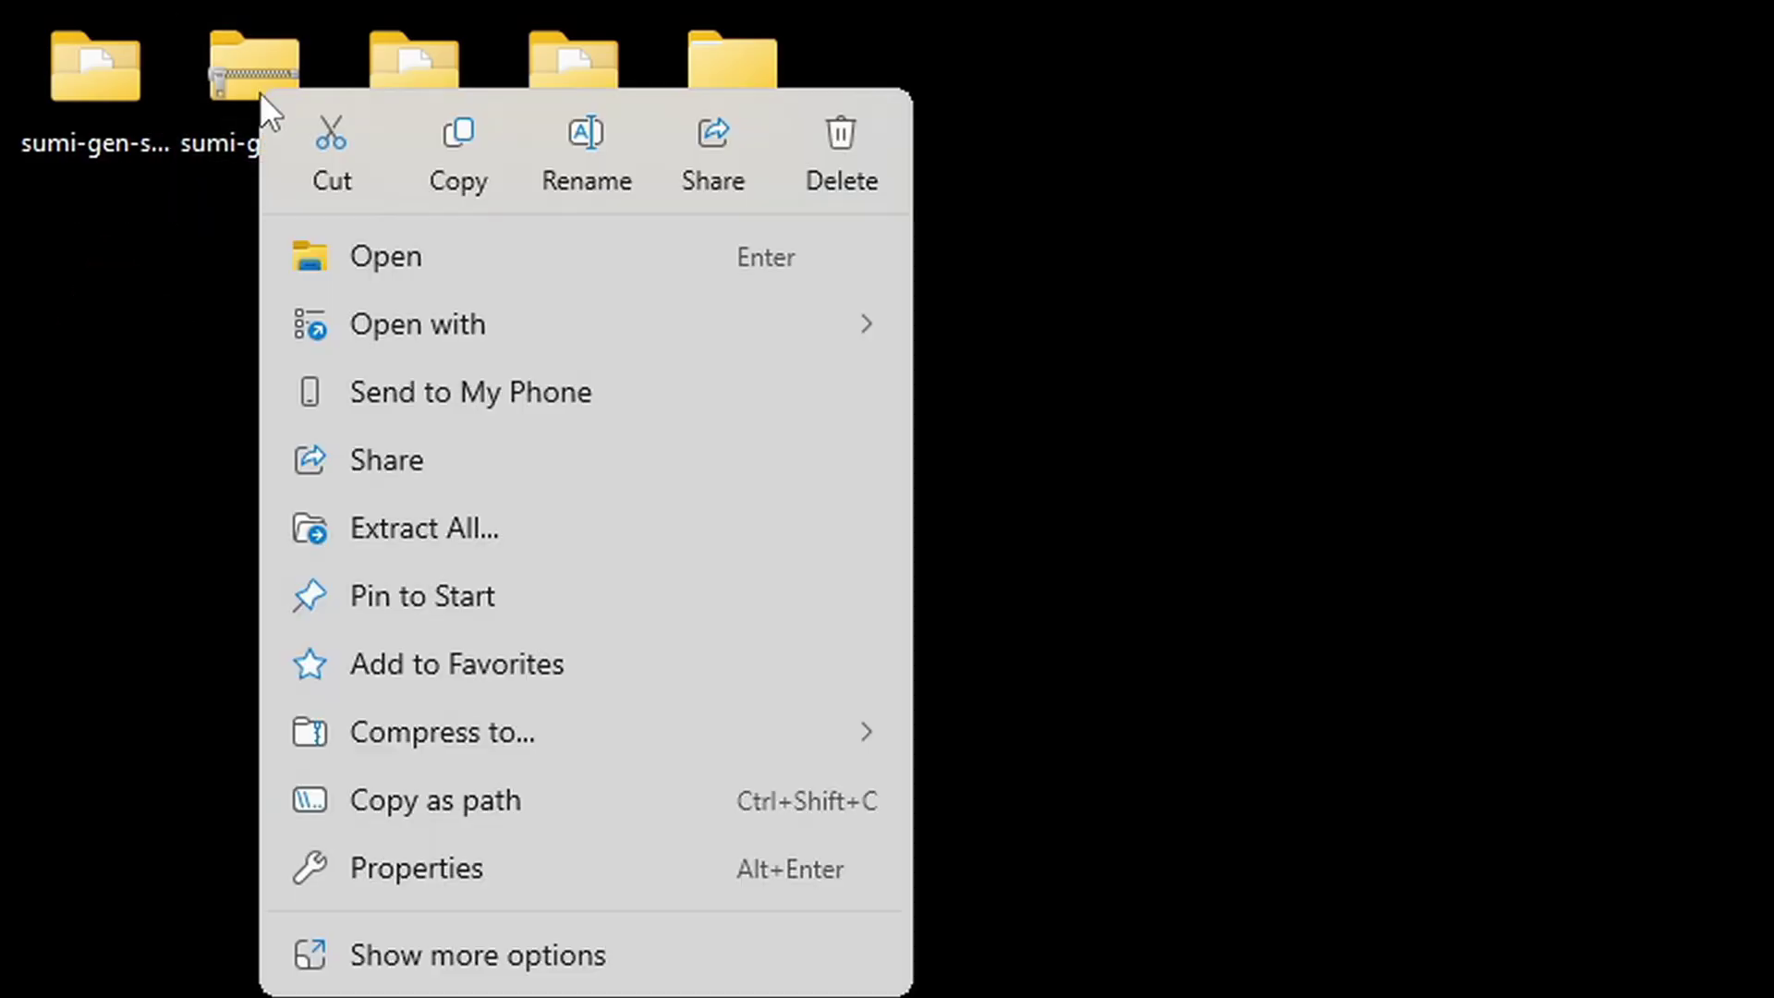
{"action": "left_click", "coordinate": [841, 138]}
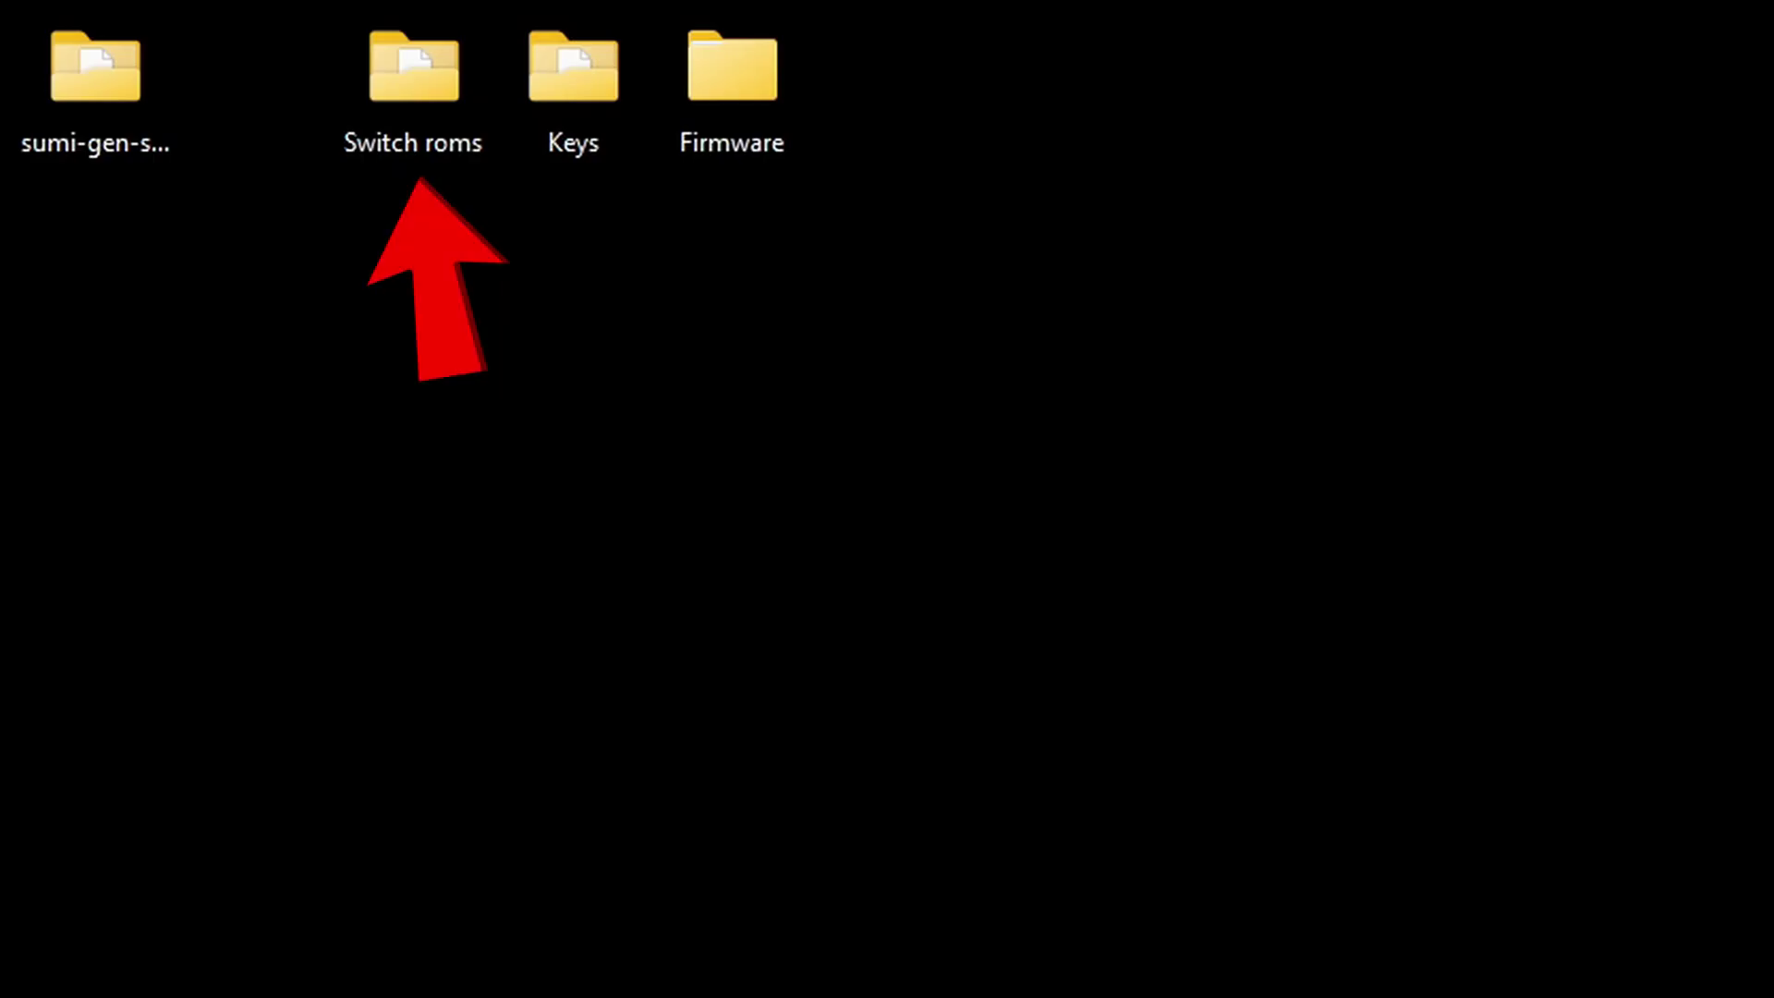
In the Switch roms folder, extract the Overcooked_2_v0__XCI_ archive in place with 7-Zip and delete the archive
{"action": "double_click", "coordinate": [406, 65]}
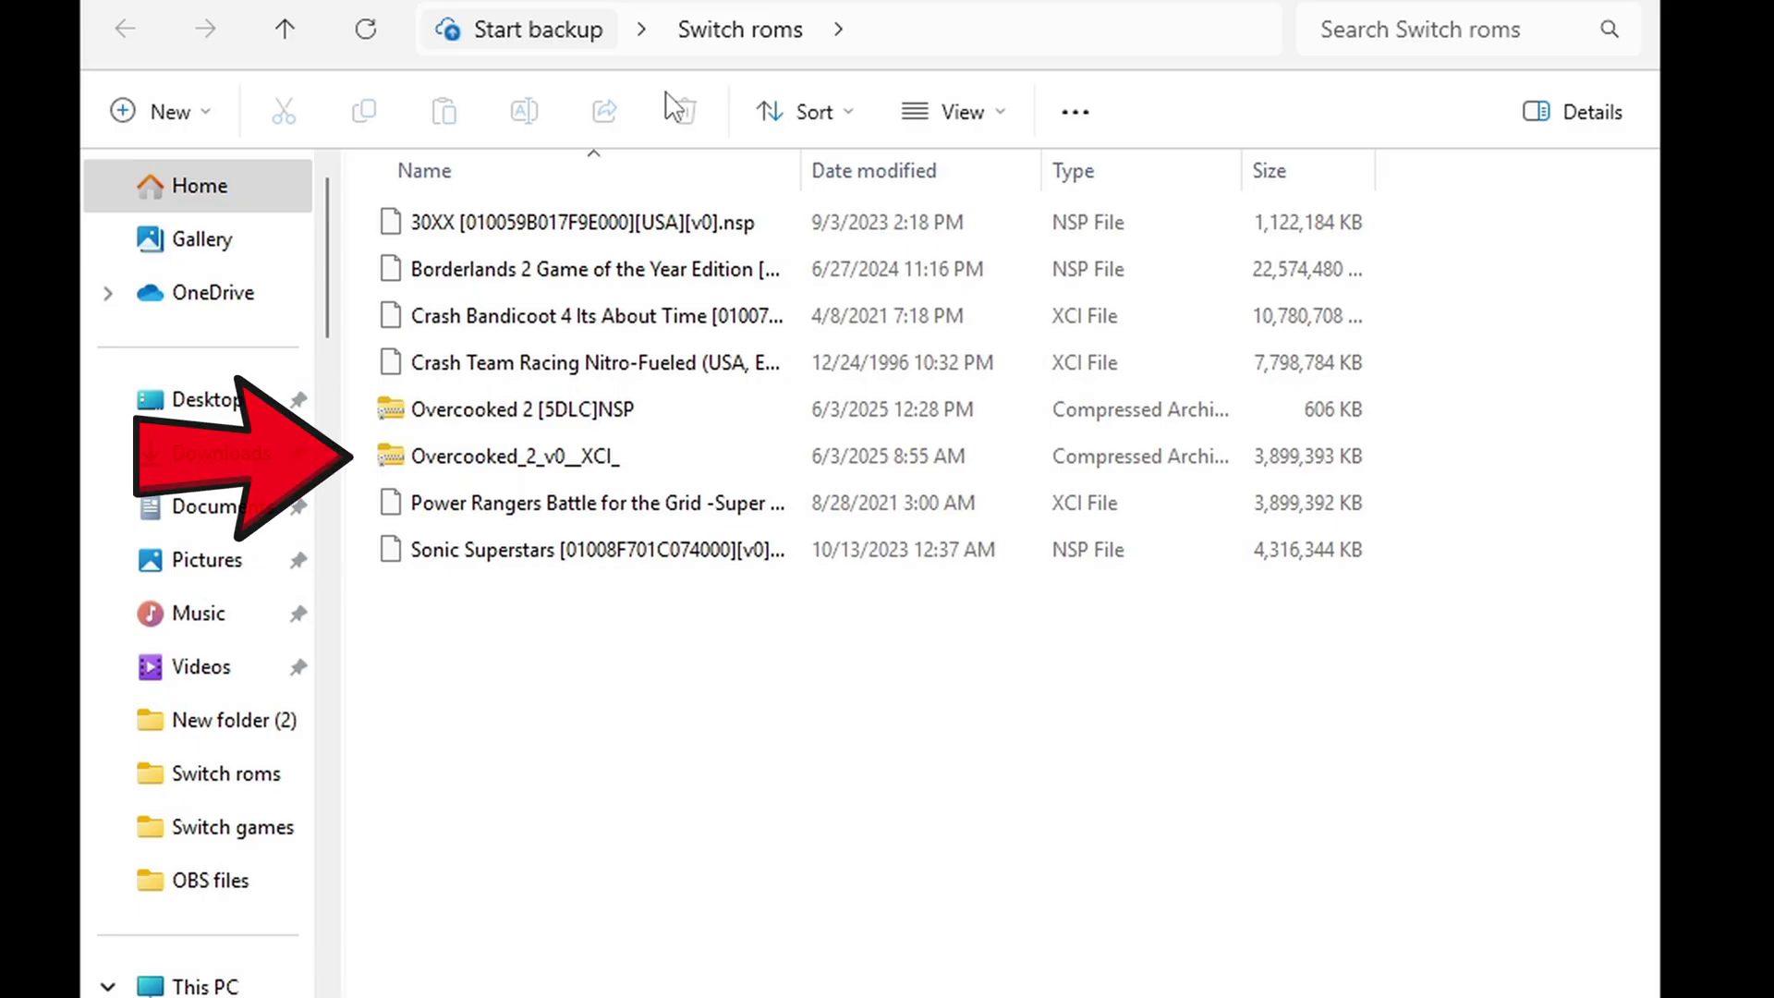
{"action": "right_click", "coordinate": [515, 465]}
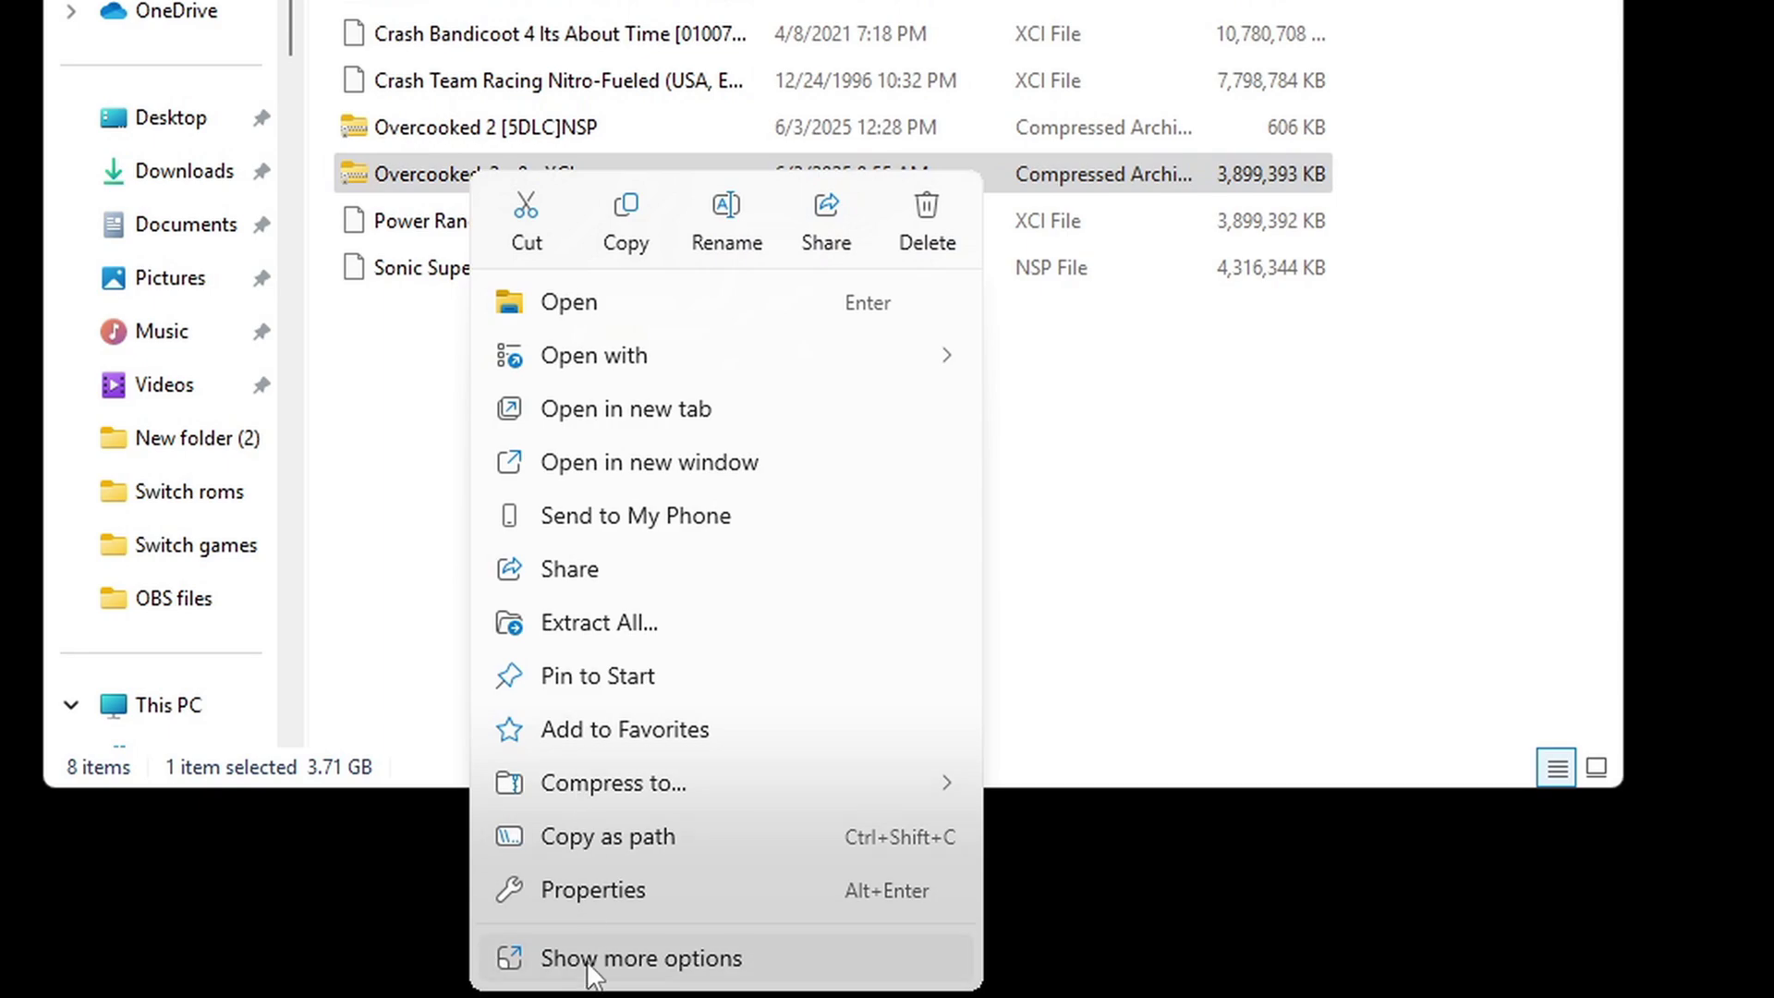
{"action": "left_click", "coordinate": [586, 958]}
{"action": "mouse_move", "coordinate": [580, 403]}
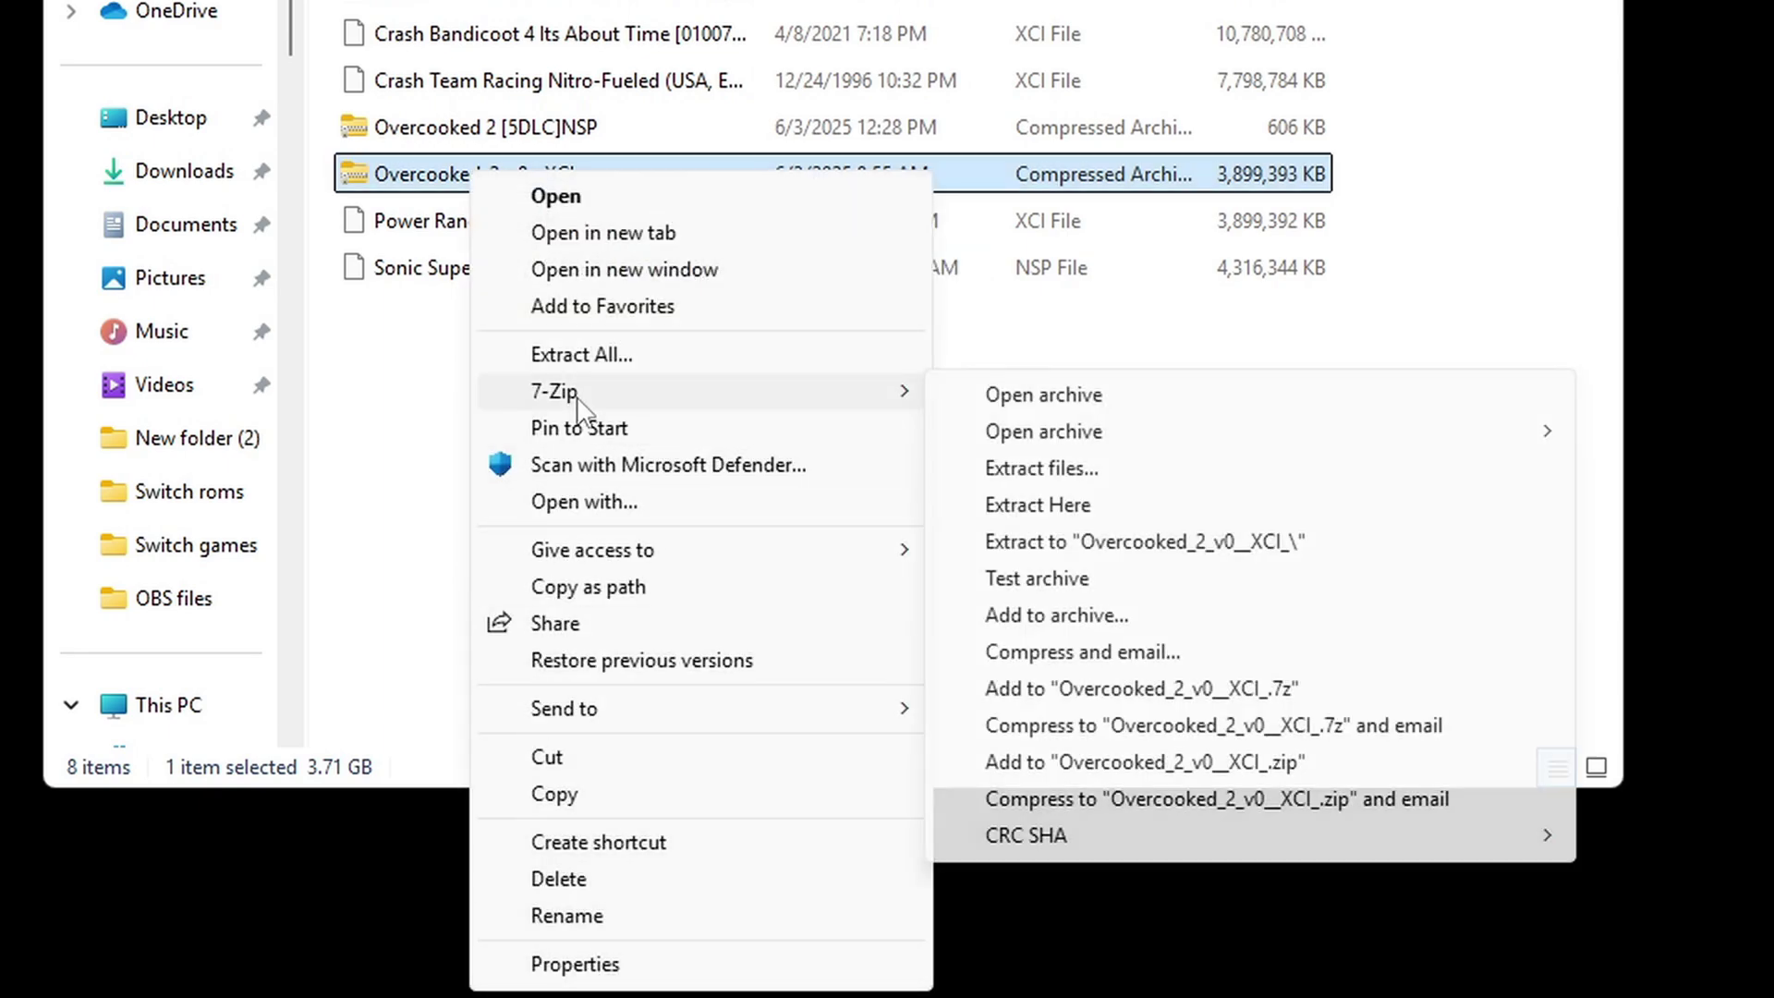
{"action": "left_click", "coordinate": [1076, 507]}
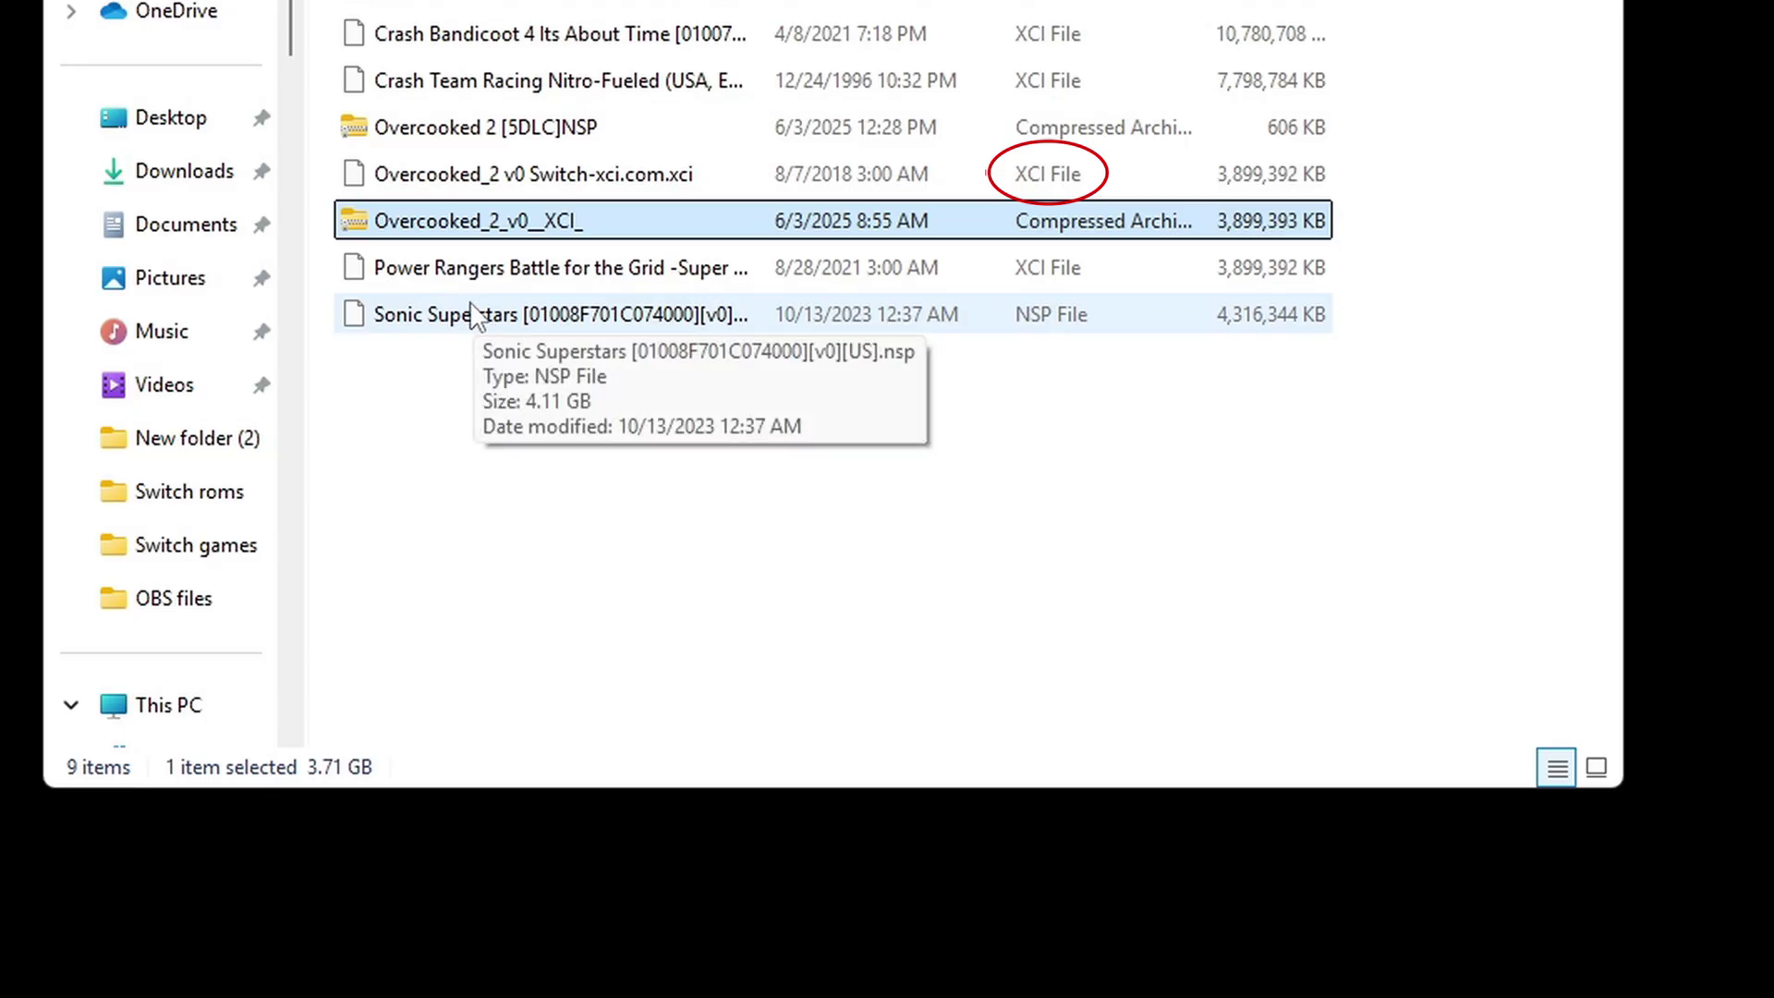
{"action": "right_click", "coordinate": [436, 227]}
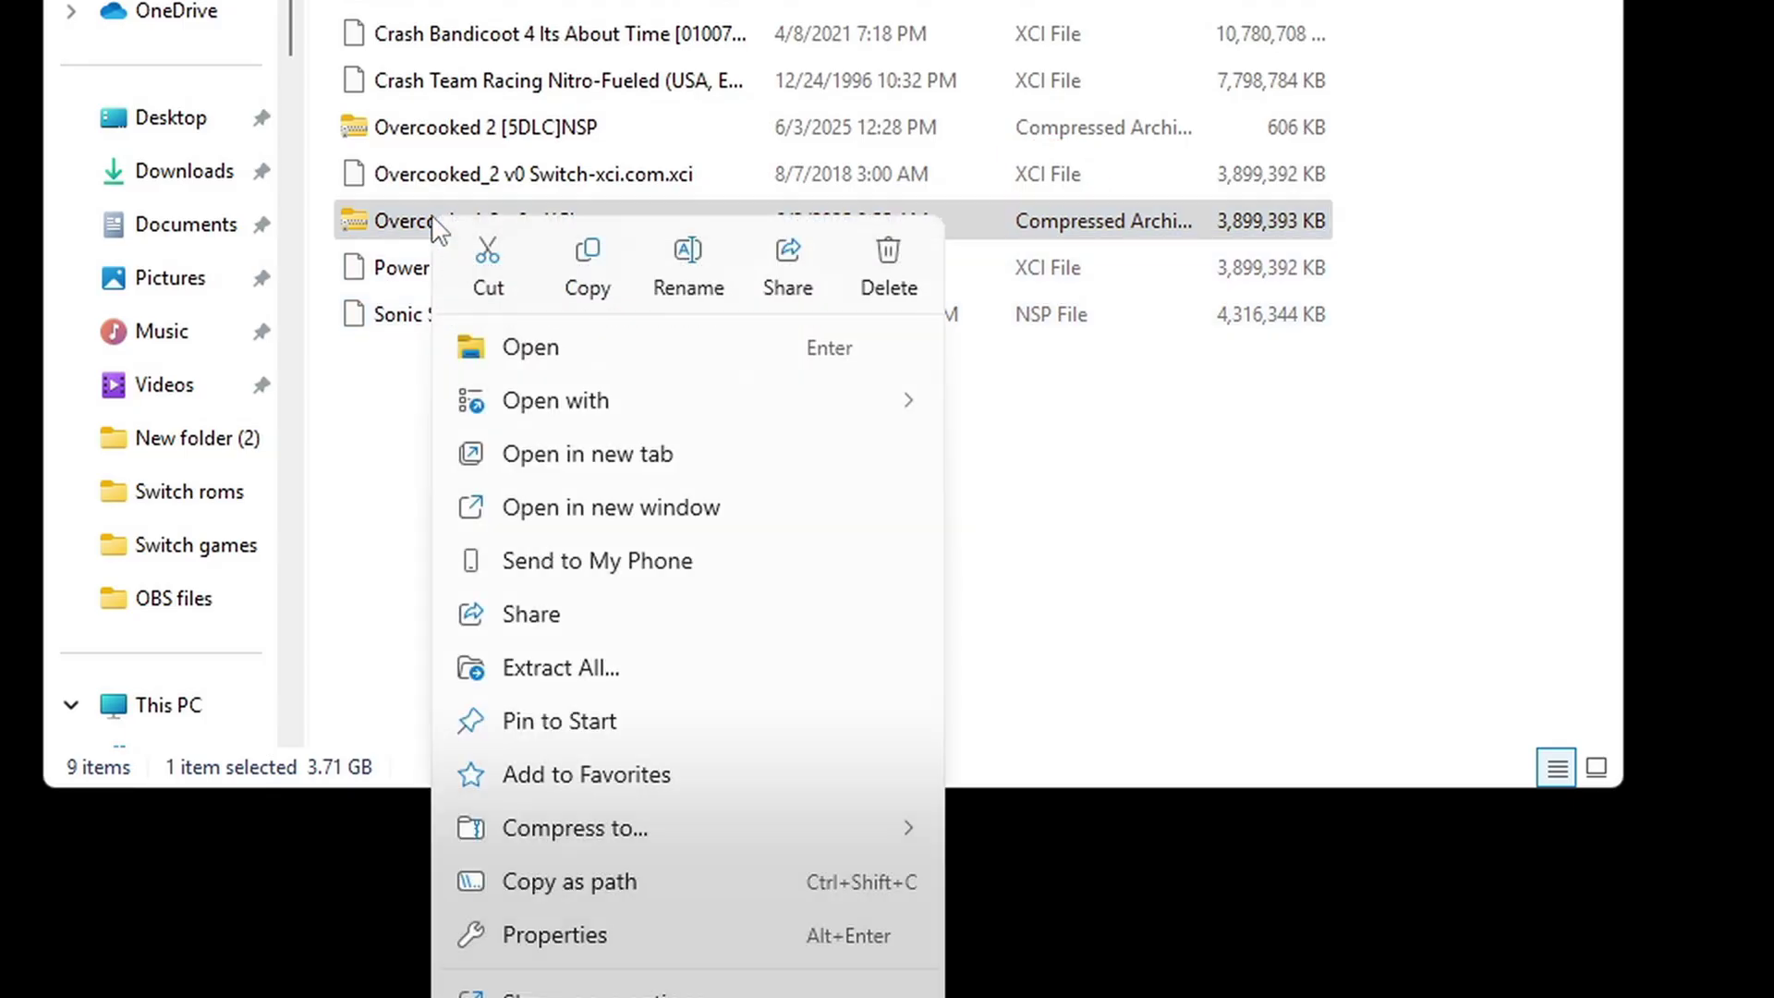
{"action": "left_click", "coordinate": [877, 270]}
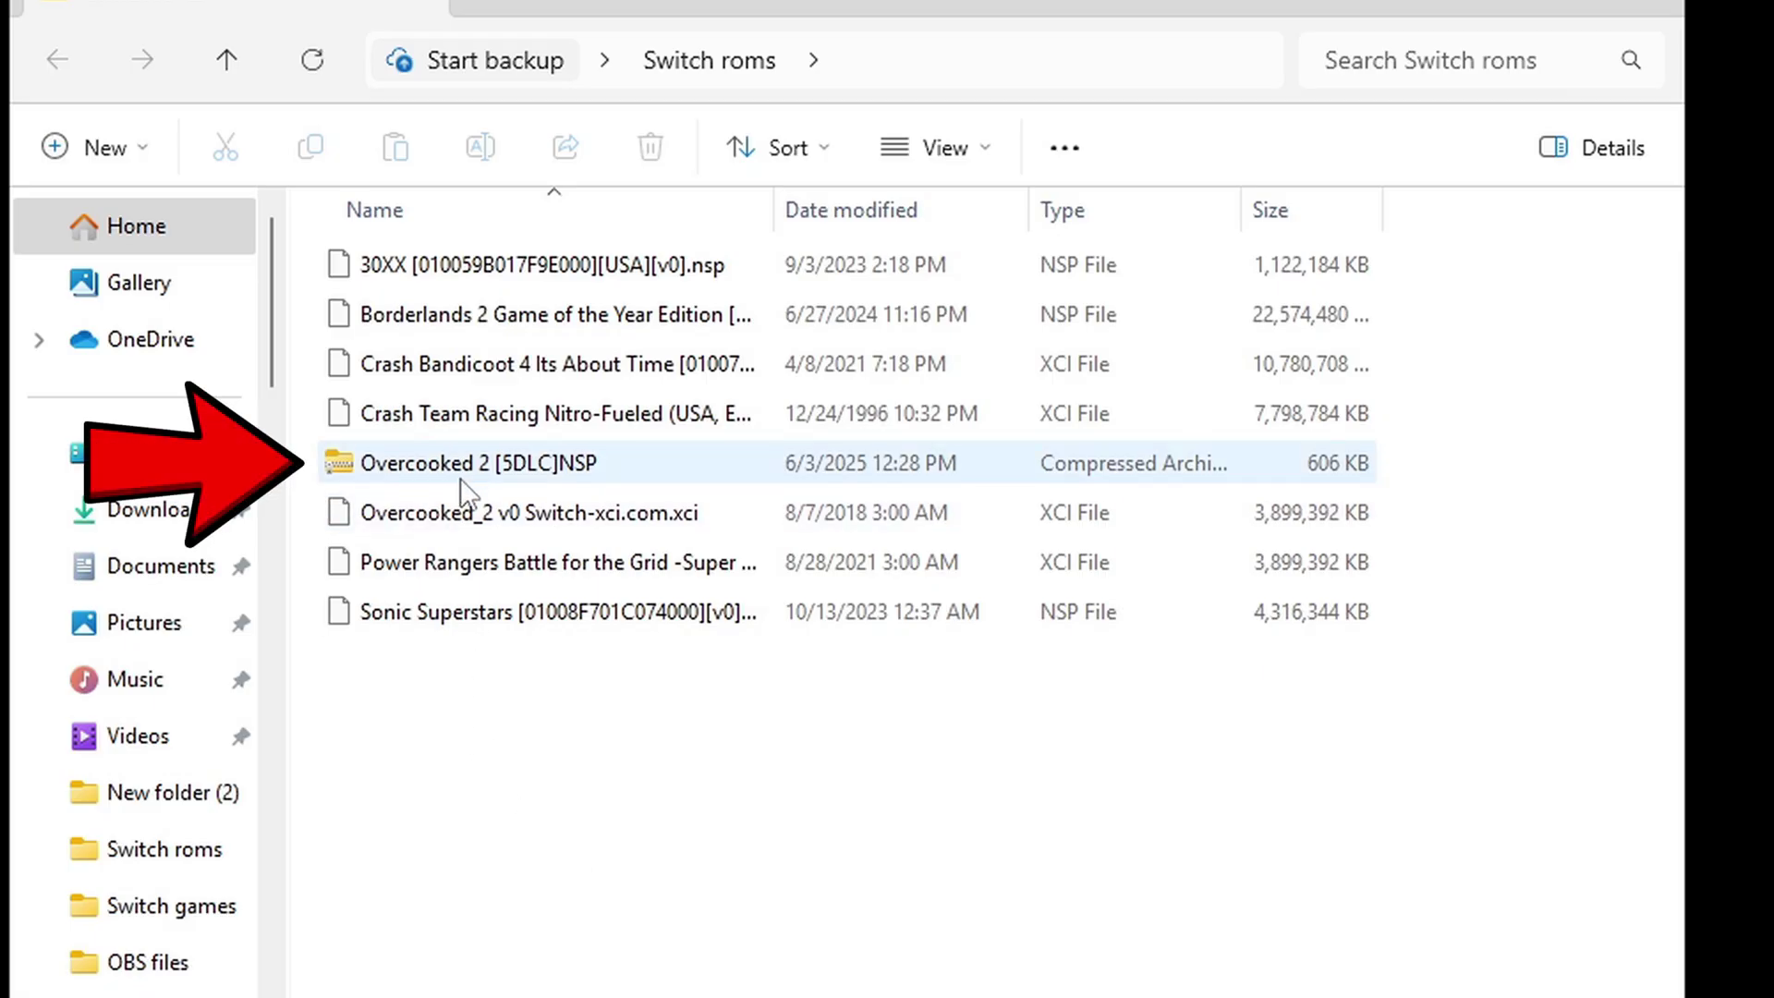
Extract the Overcooked 2 [5DLC]NSP archive into a folder of the same name with 7-Zip, and delete the archive
{"action": "right_click", "coordinate": [589, 466]}
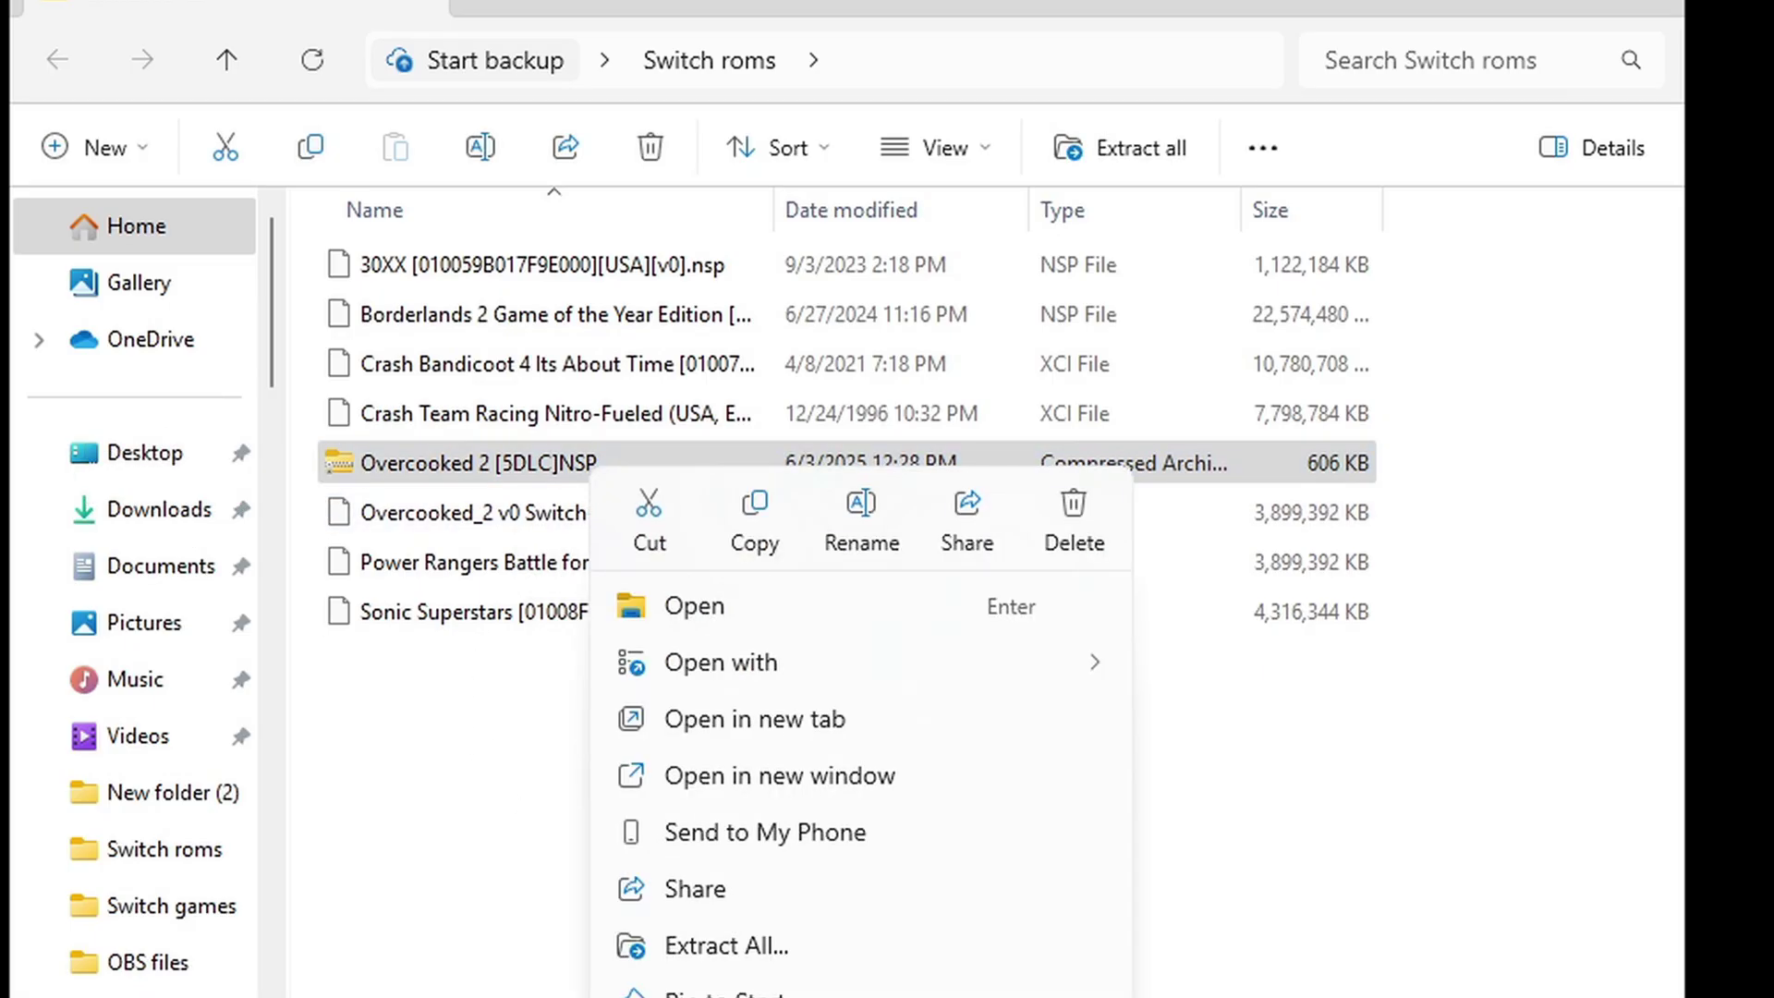
{"action": "left_click", "coordinate": [702, 996]}
{"action": "mouse_move", "coordinate": [730, 704]}
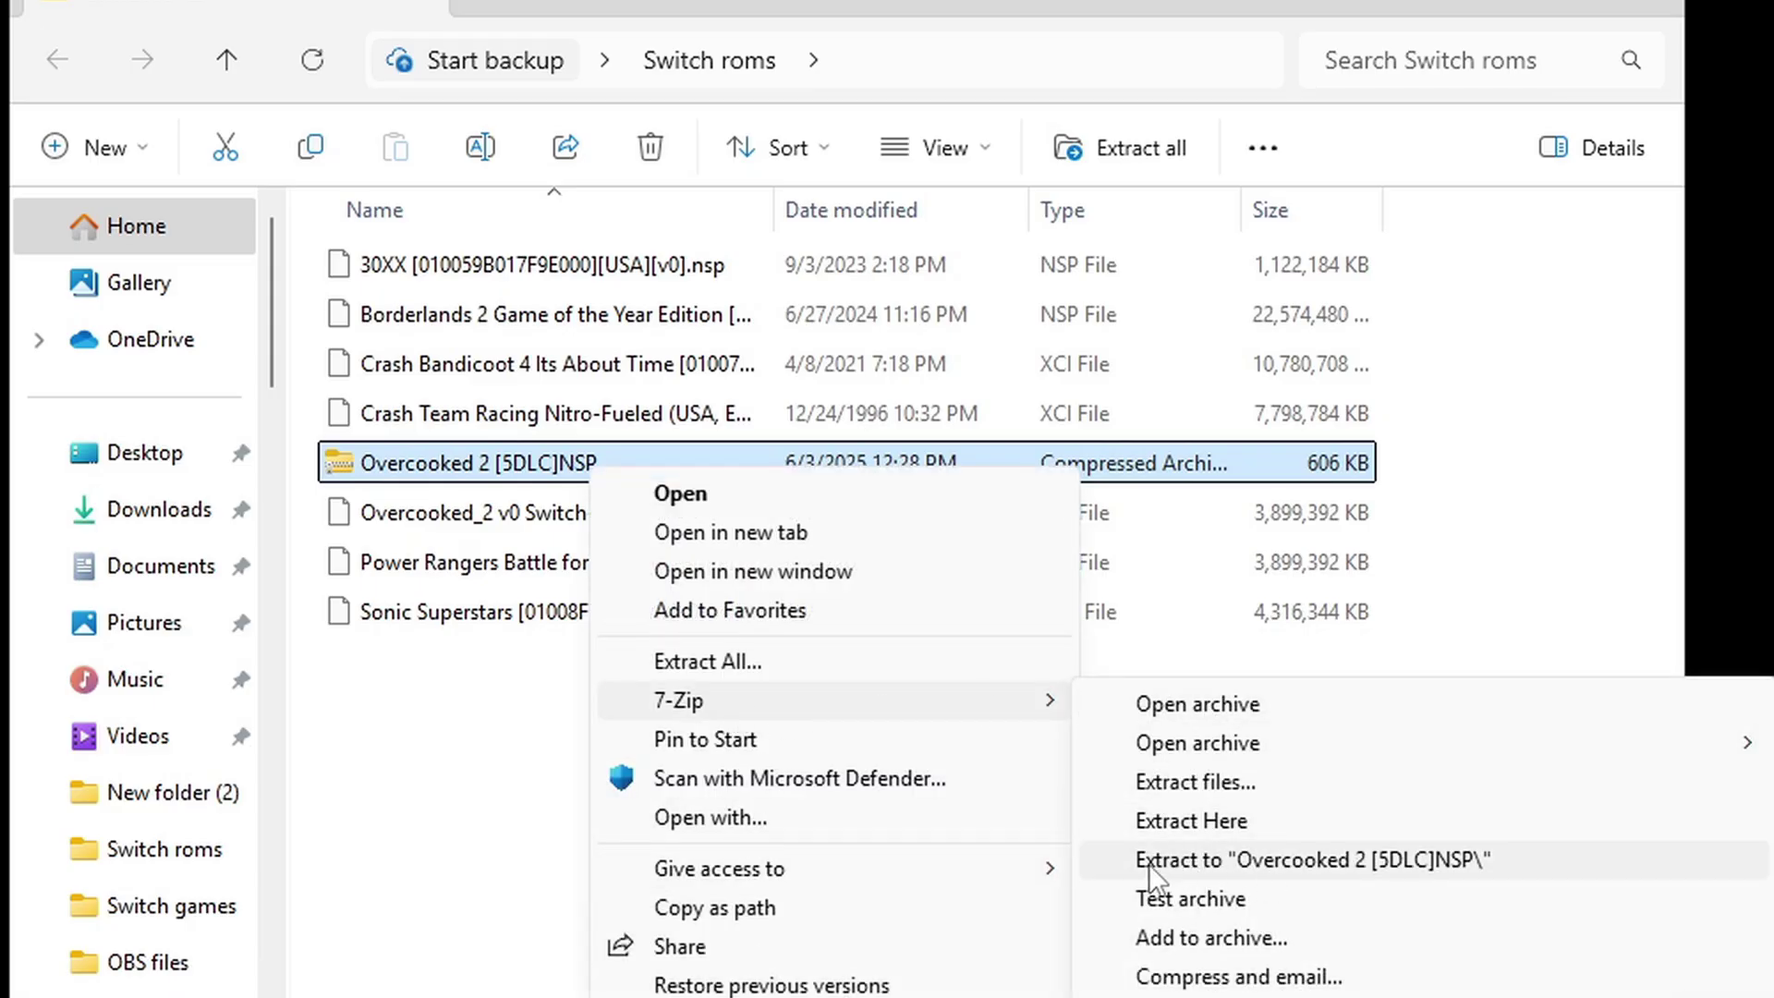
{"action": "left_click", "coordinate": [1355, 861]}
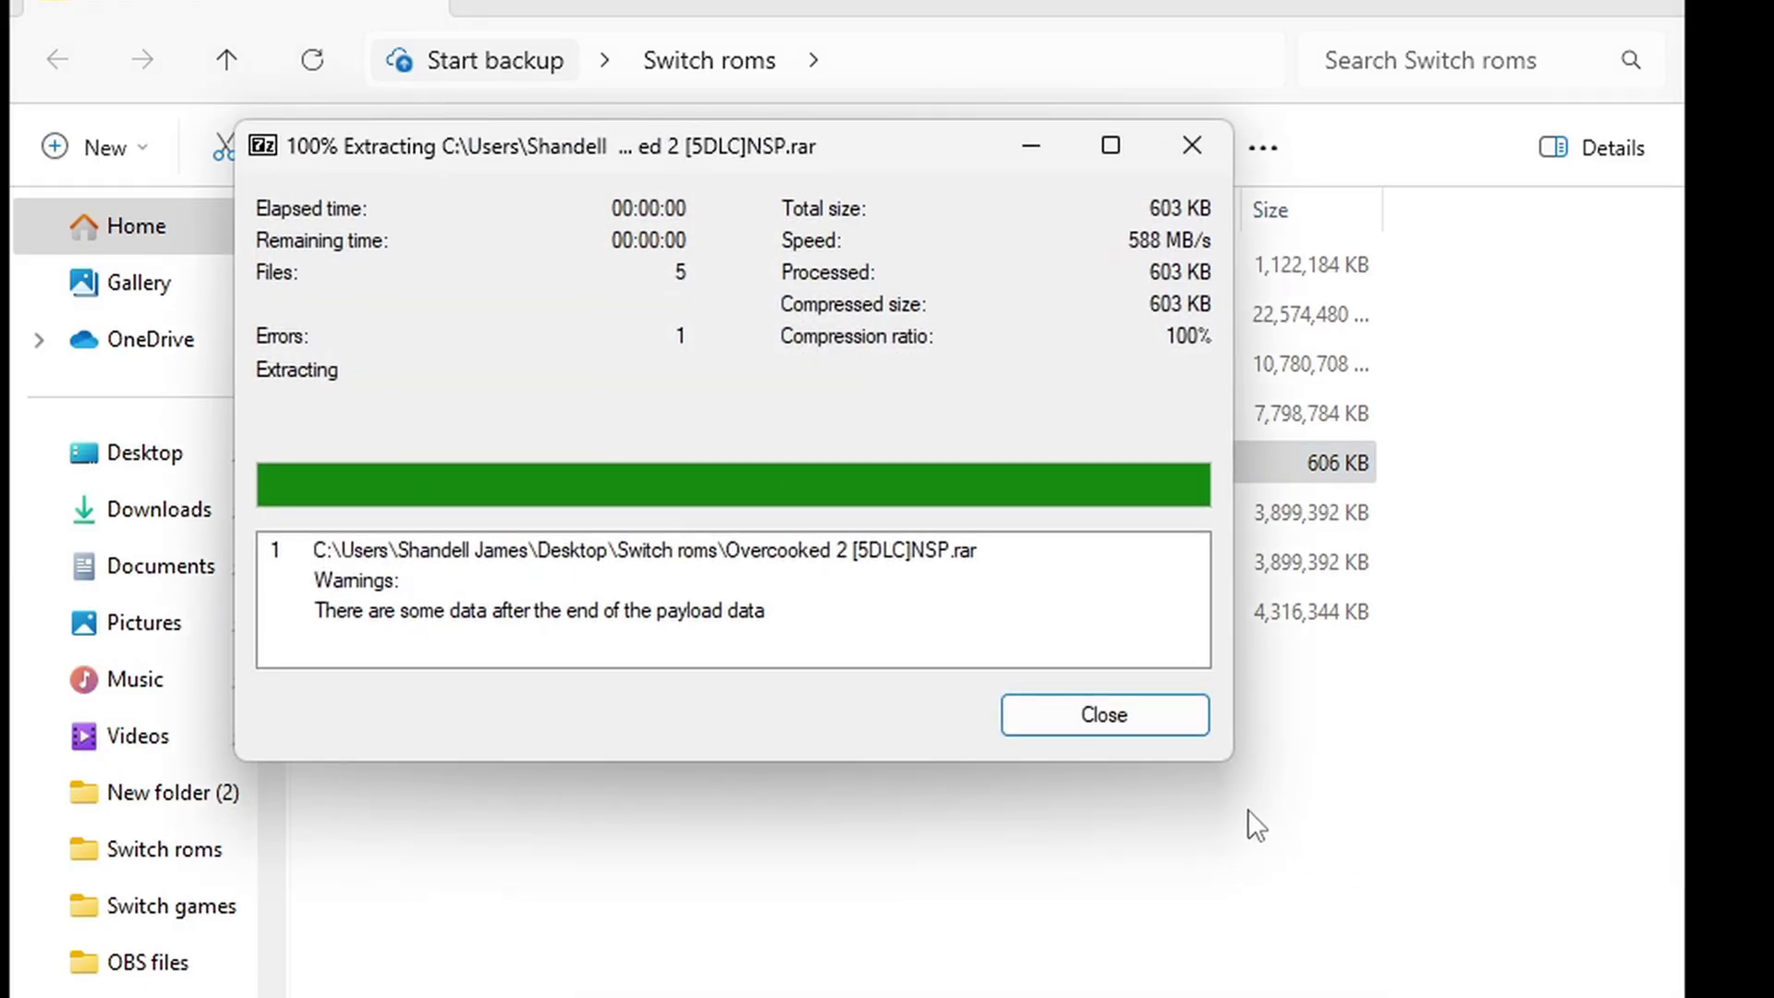
{"action": "left_click", "coordinate": [1157, 716]}
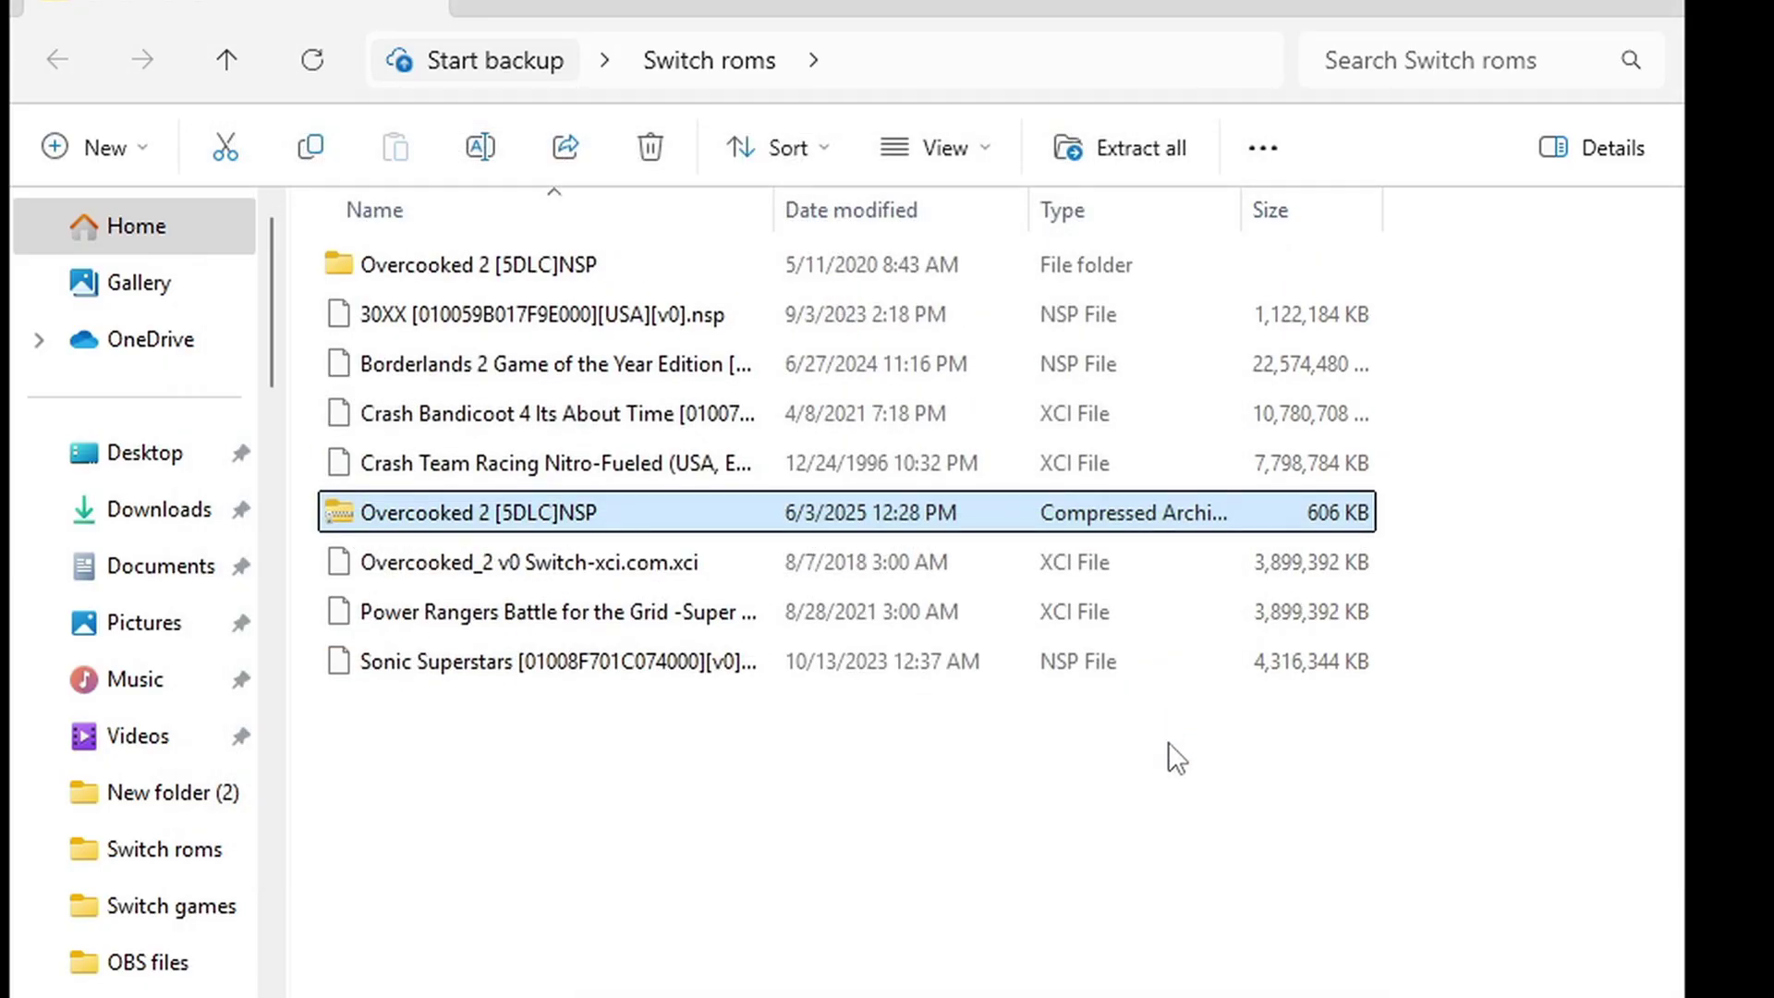
{"action": "right_click", "coordinate": [538, 519]}
{"action": "left_click", "coordinate": [1000, 559]}
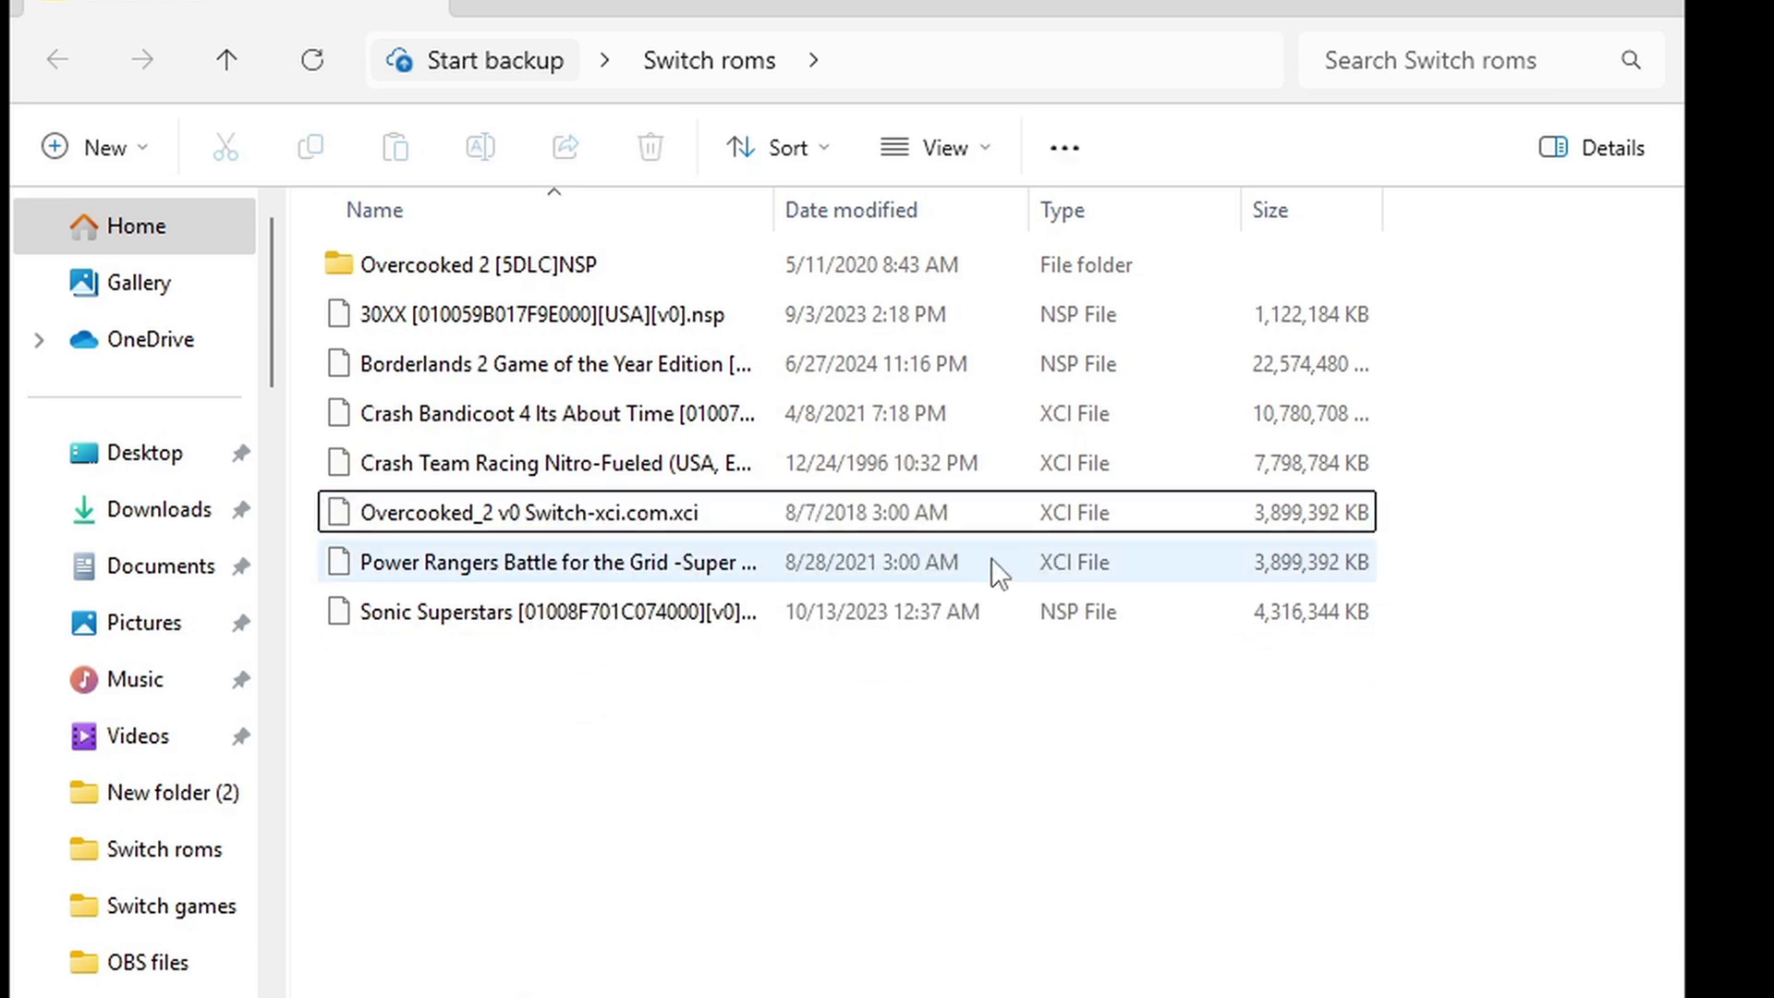
Check the contents of the extracted Overcooked 2 [5DLC]NSP folder and of the Keys folder on the desktop
{"action": "double_click", "coordinate": [495, 263]}
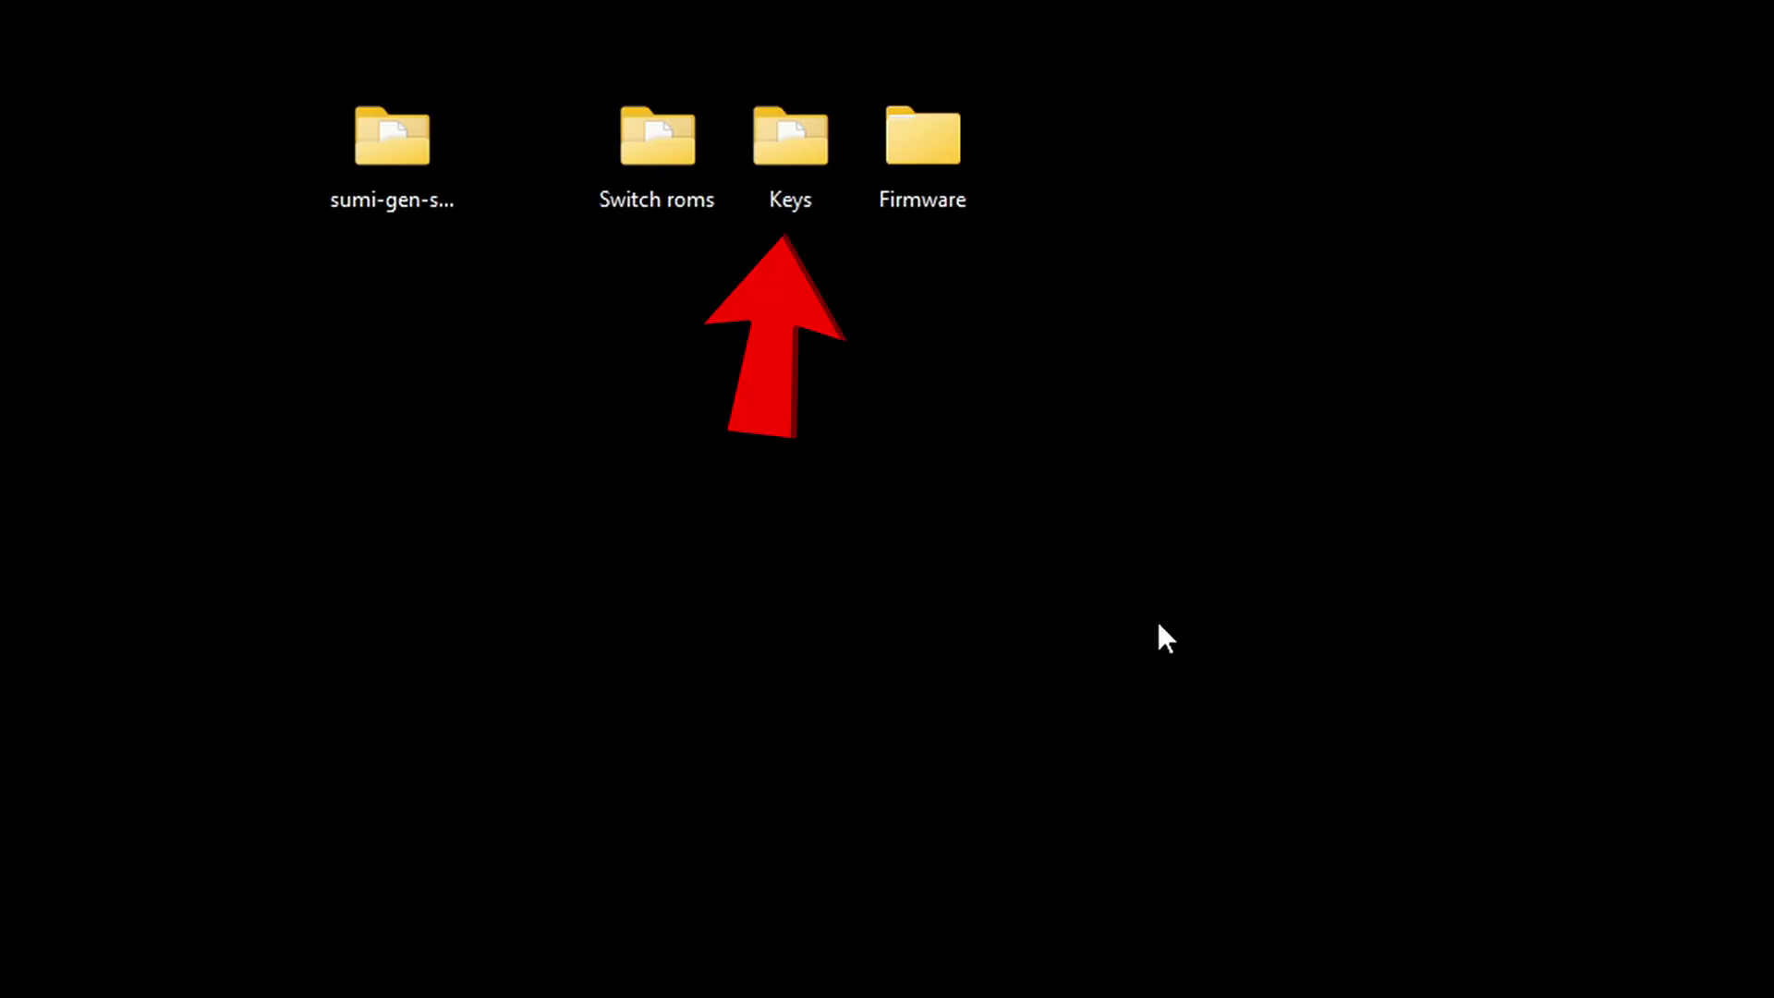
{"action": "double_click", "coordinate": [815, 150]}
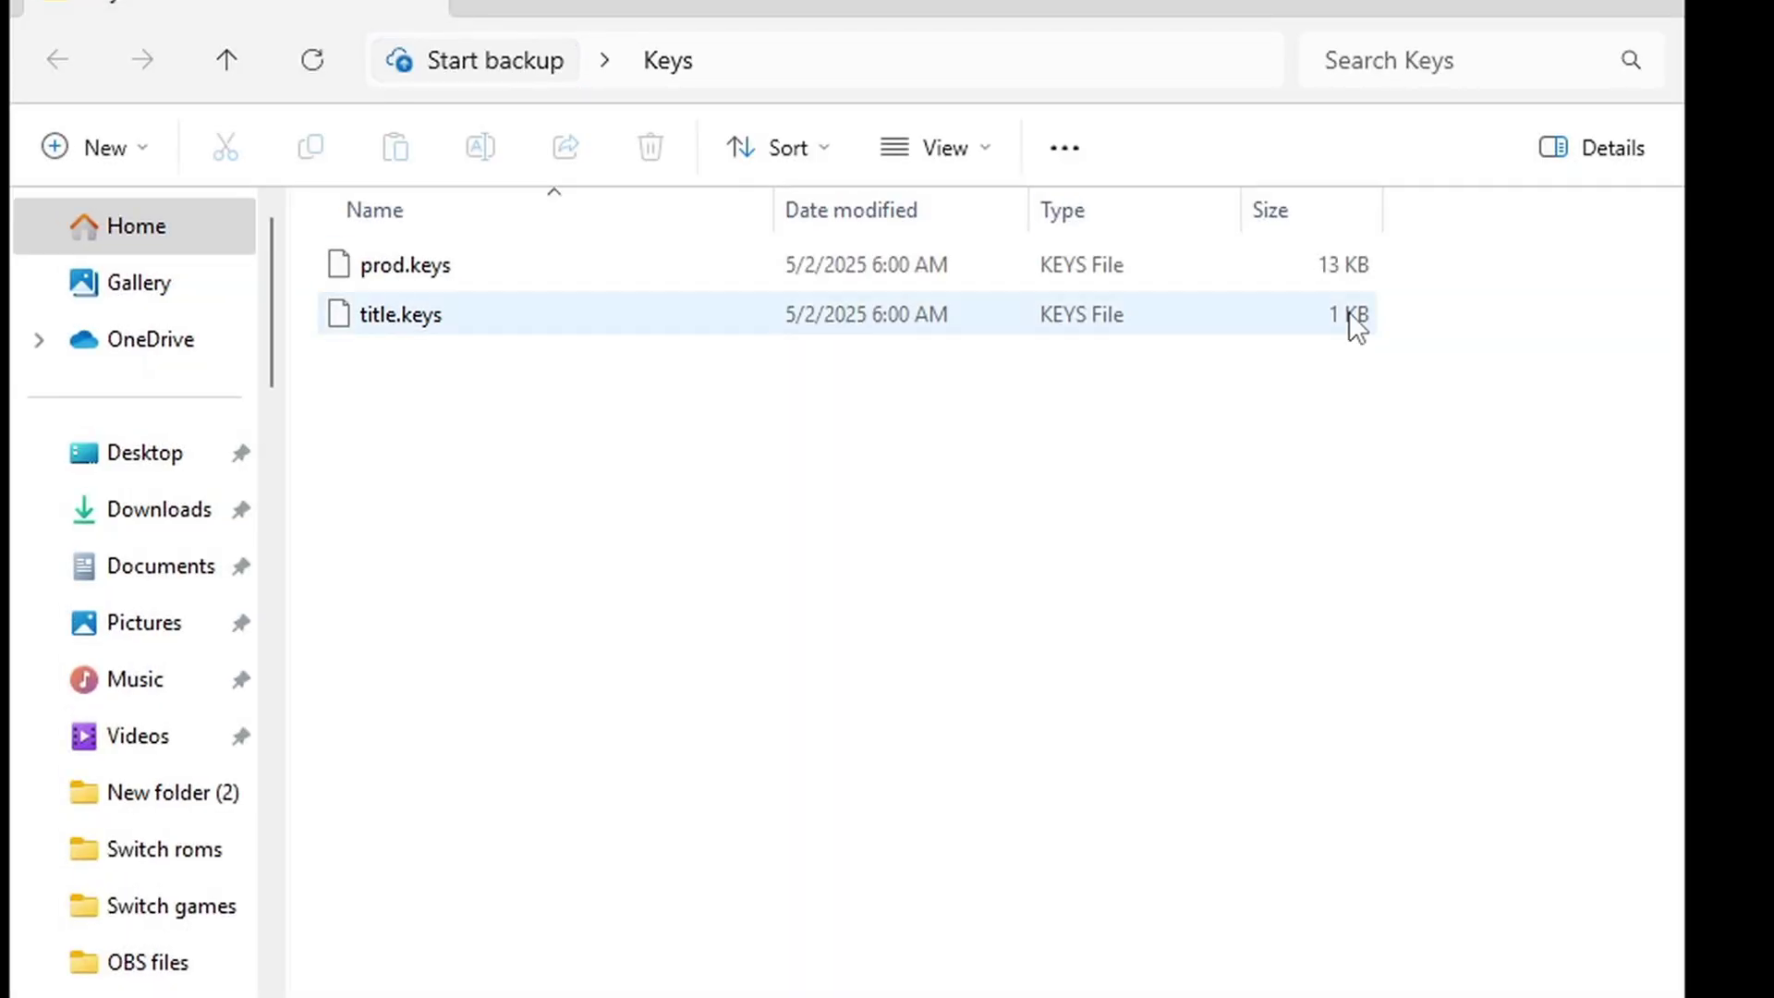
{"action": "left_click", "coordinate": [1648, 9]}
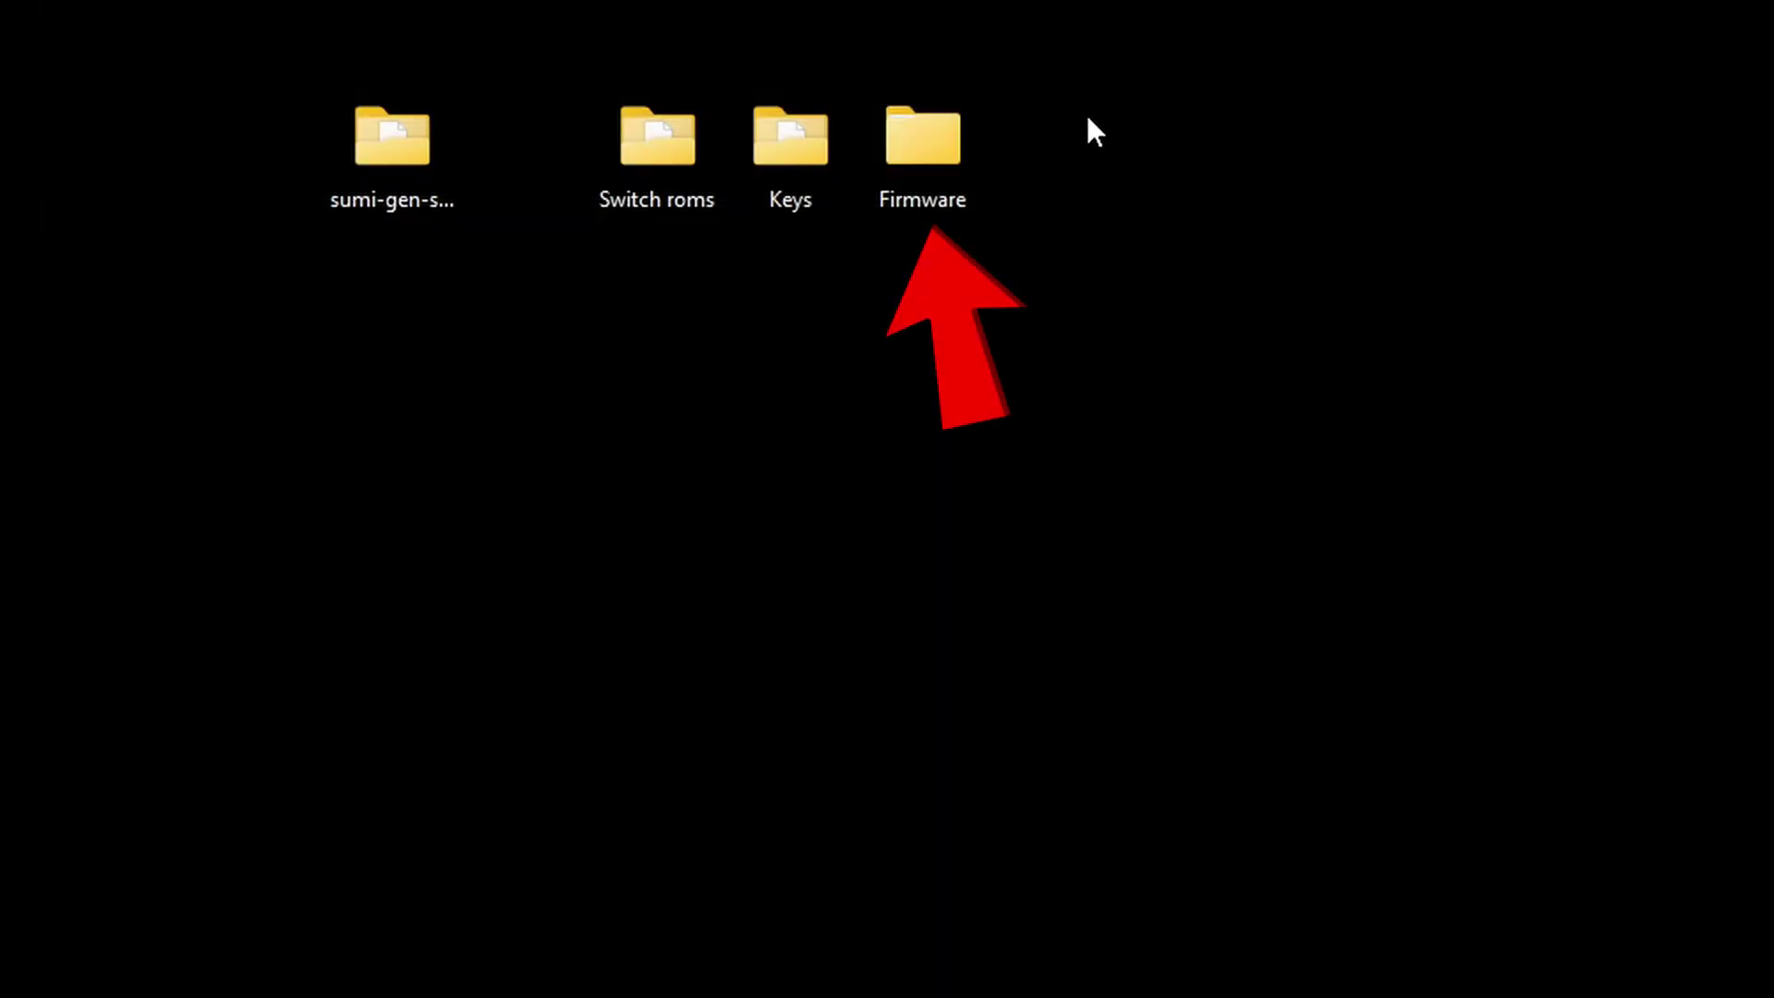
Open the Firmware folder on the desktop and extract the Firmware 20.0.1 archive directly into it with 7-Zip
{"action": "double_click", "coordinate": [952, 130]}
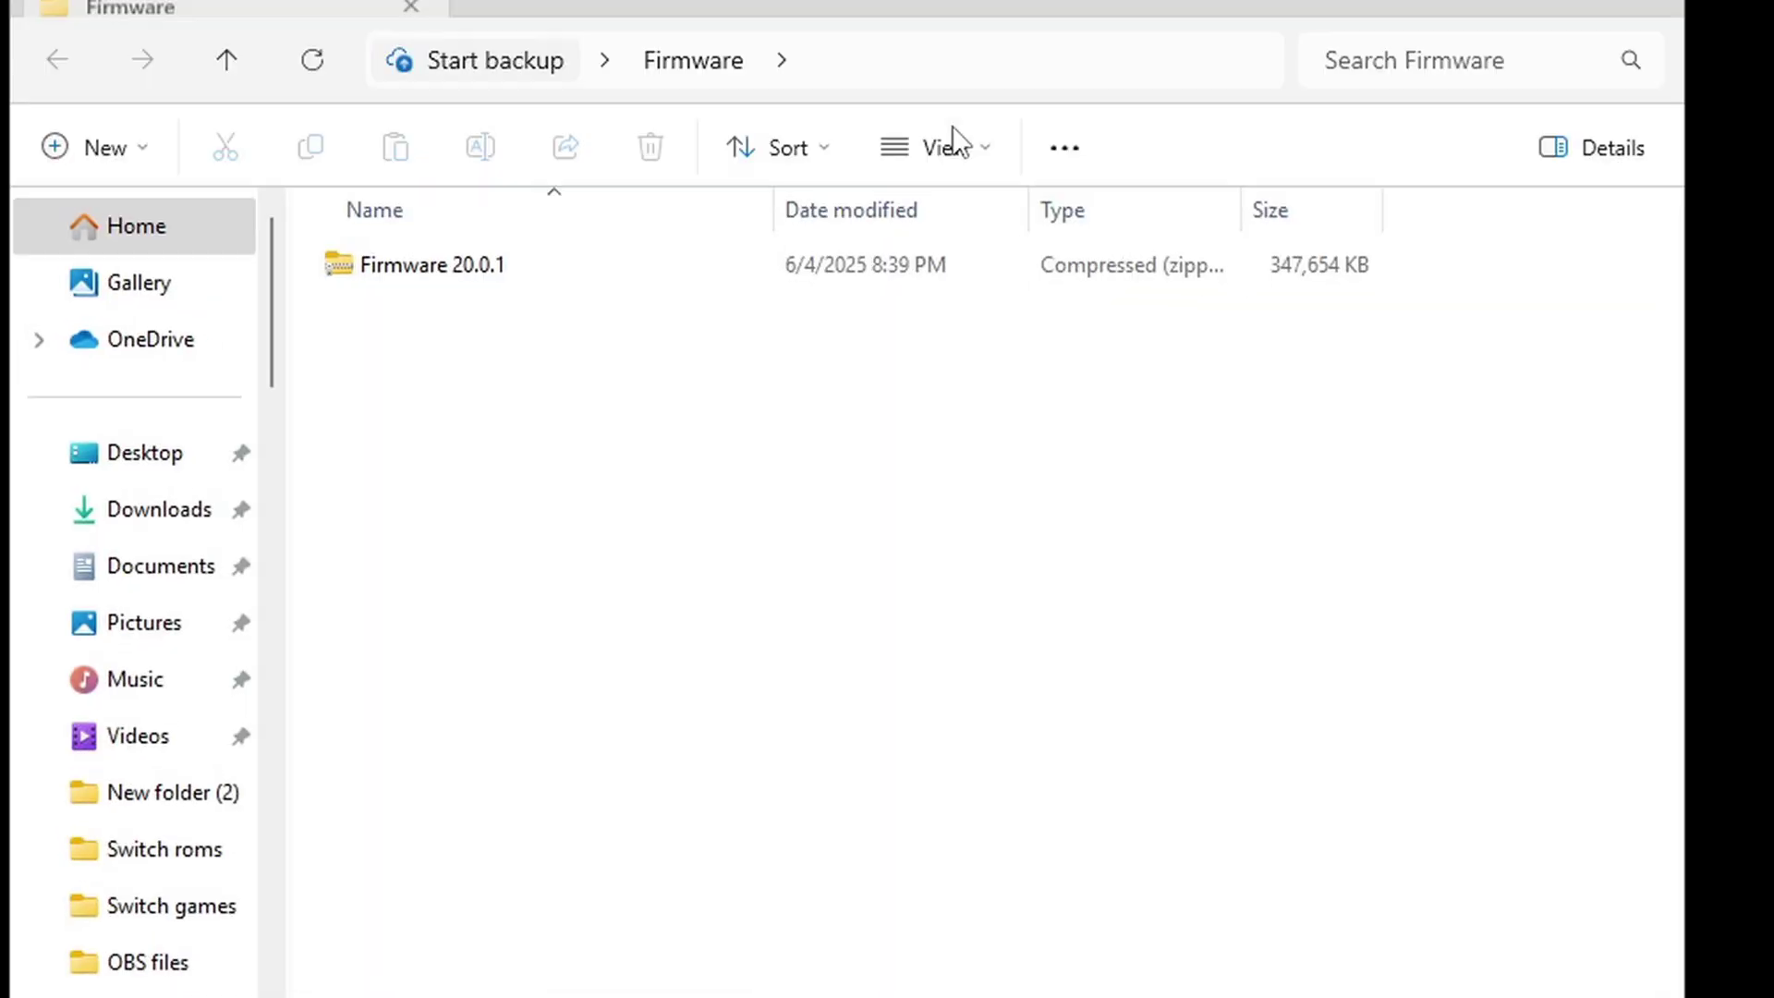
{"action": "left_click", "coordinate": [497, 270]}
{"action": "right_click", "coordinate": [498, 270]}
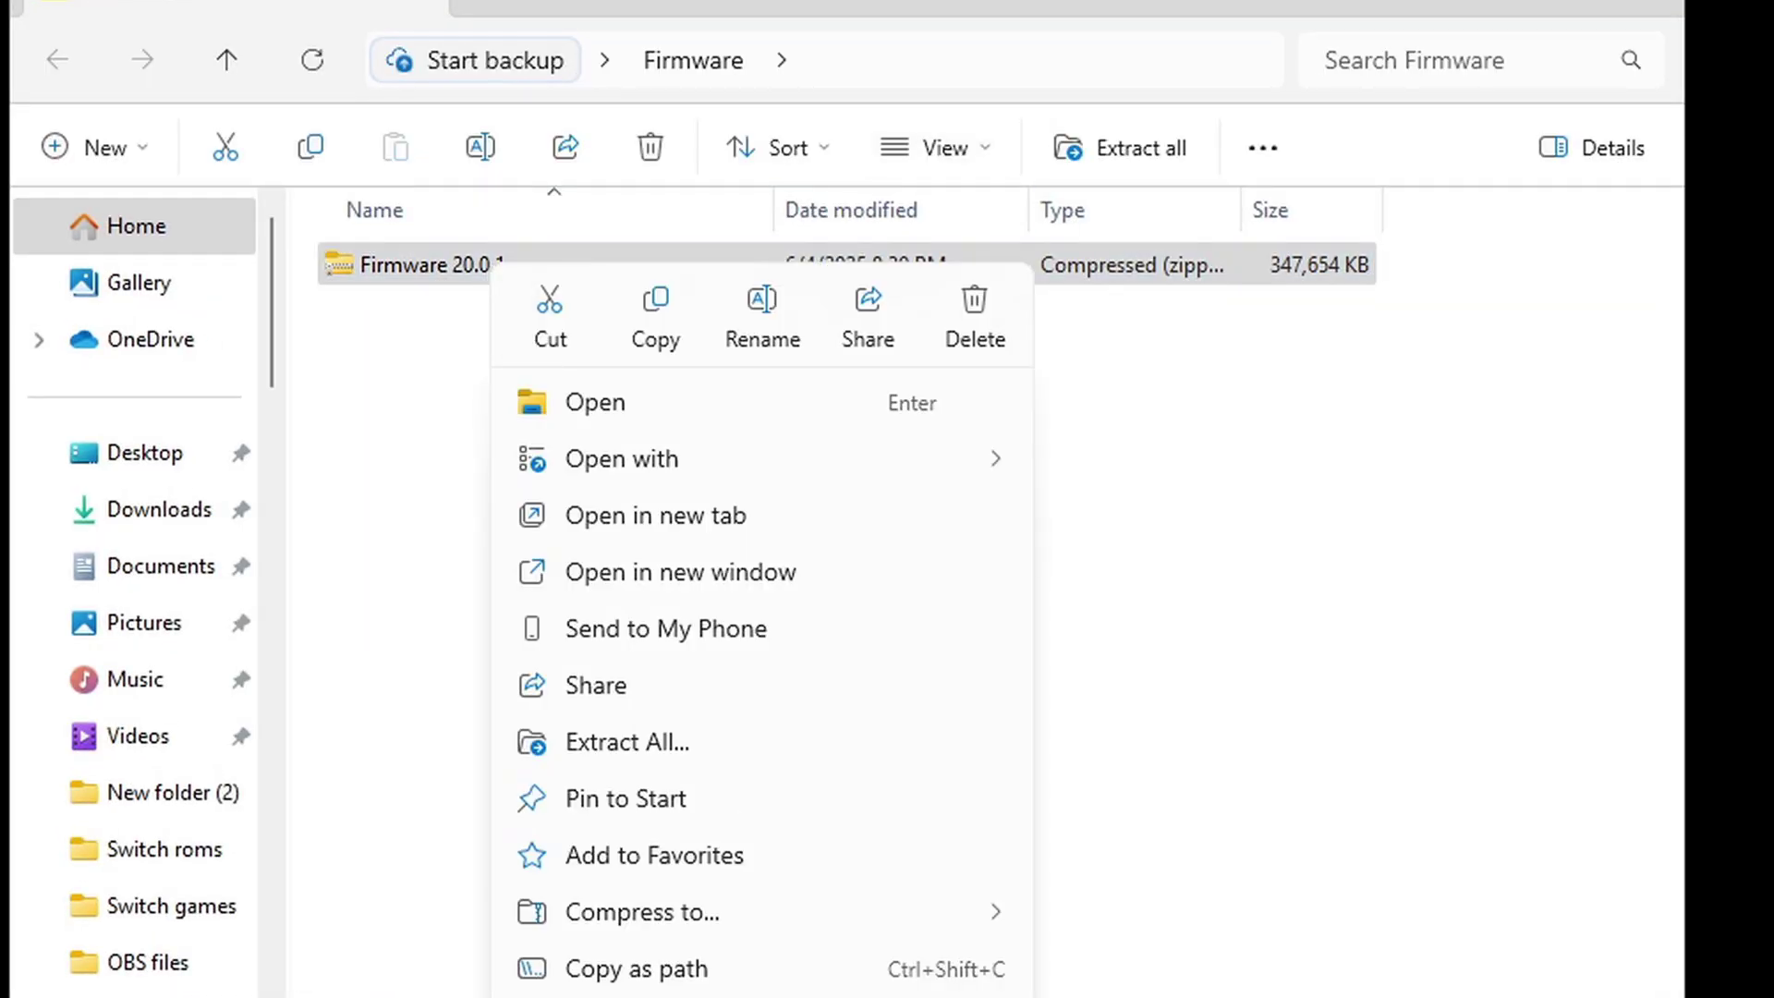
{"action": "left_click", "coordinate": [592, 995]}
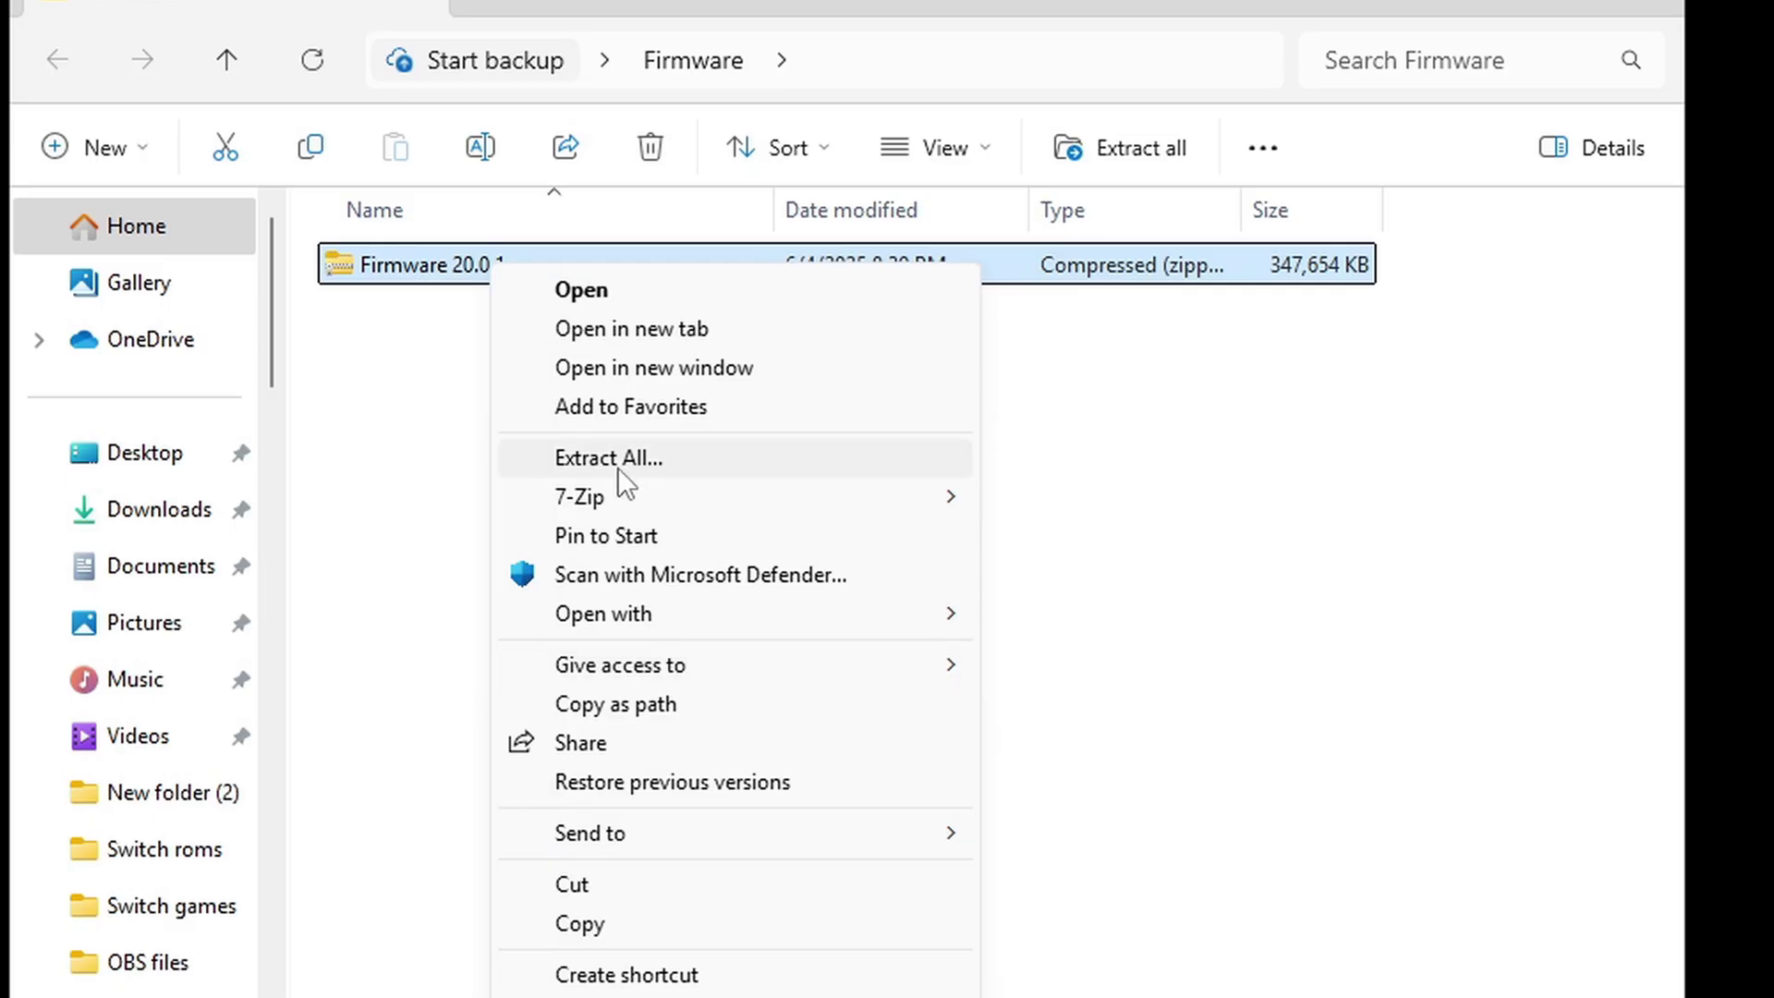
{"action": "mouse_move", "coordinate": [607, 499]}
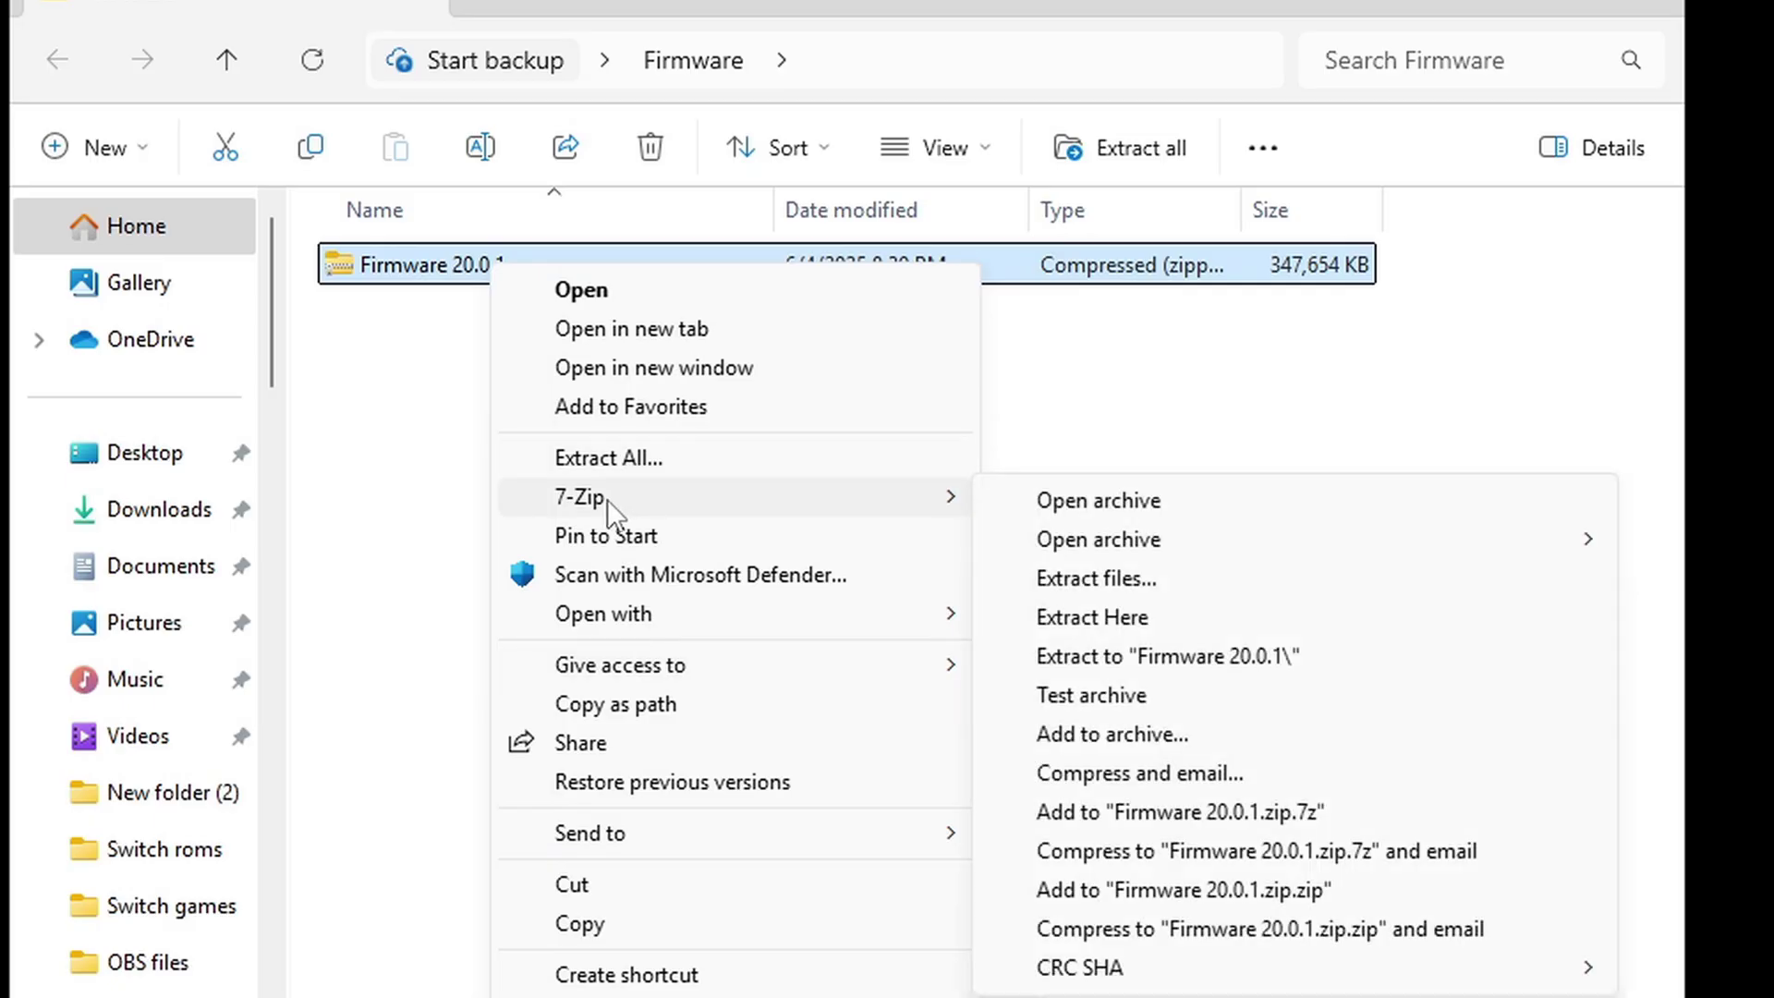
{"action": "left_click", "coordinate": [1118, 631]}
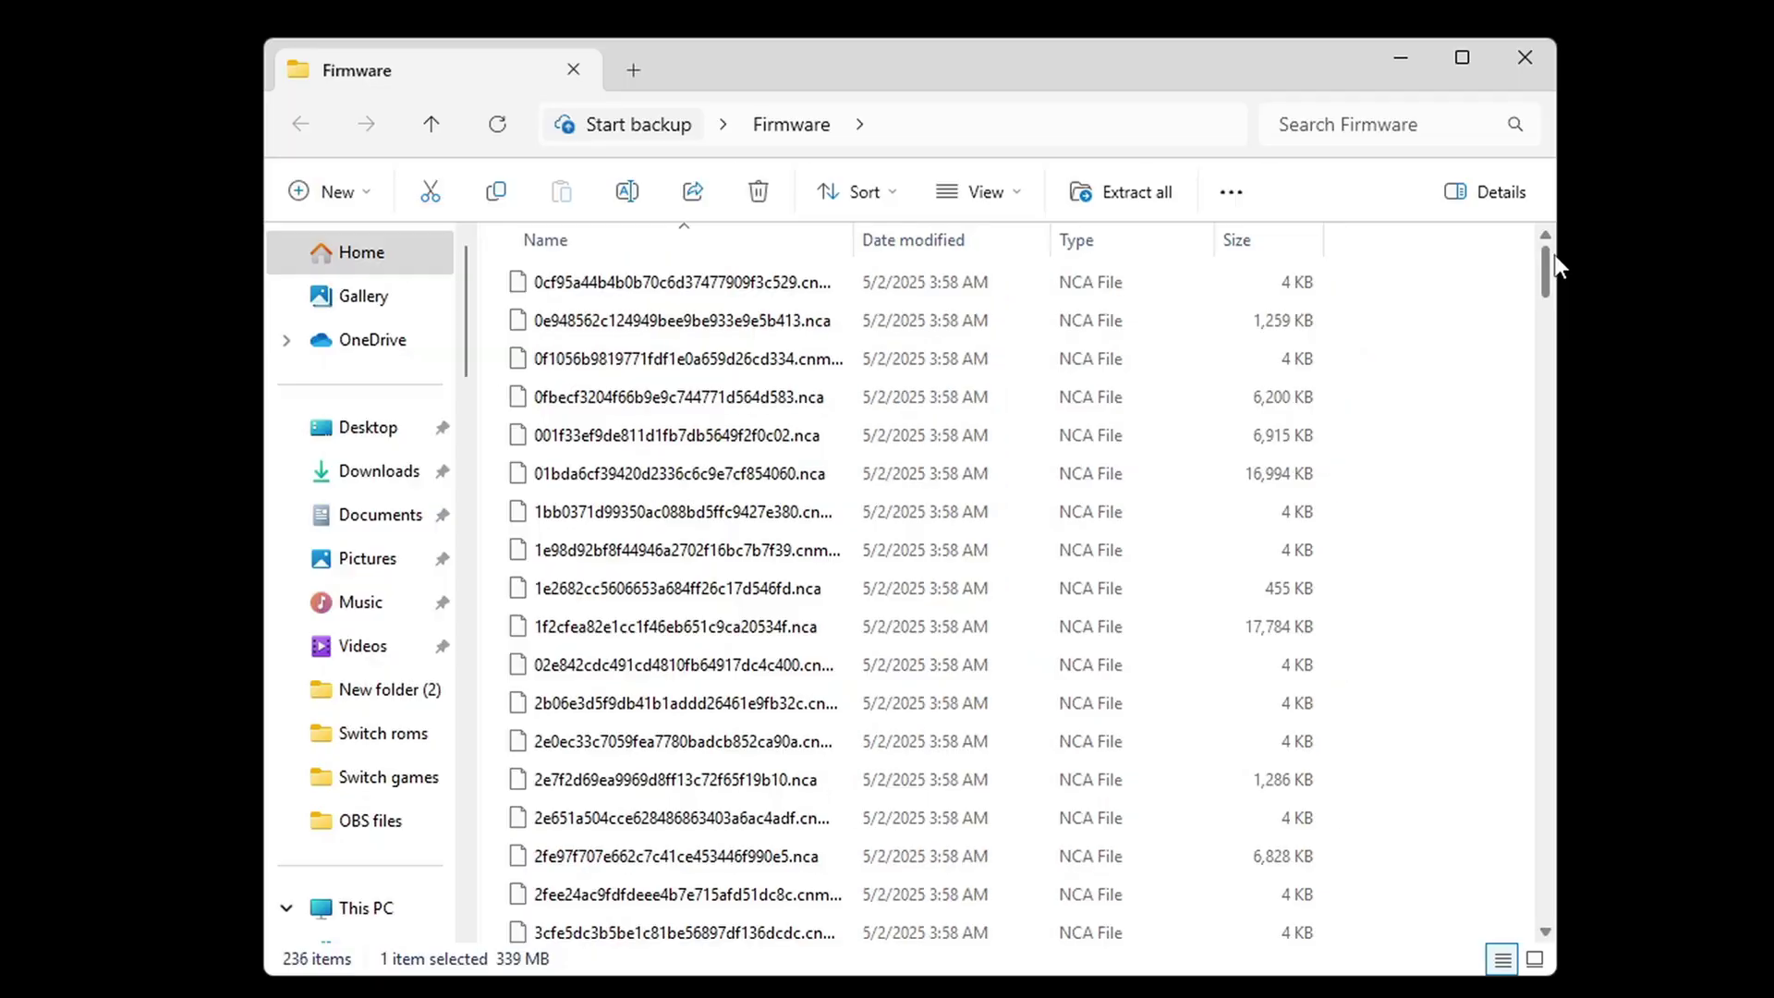
Delete the Firmware 20.0.1 archive from the Firmware folder and close the folder
{"action": "left_click_drag", "start_coordinate": [1544, 269], "coordinate": [1572, 898]}
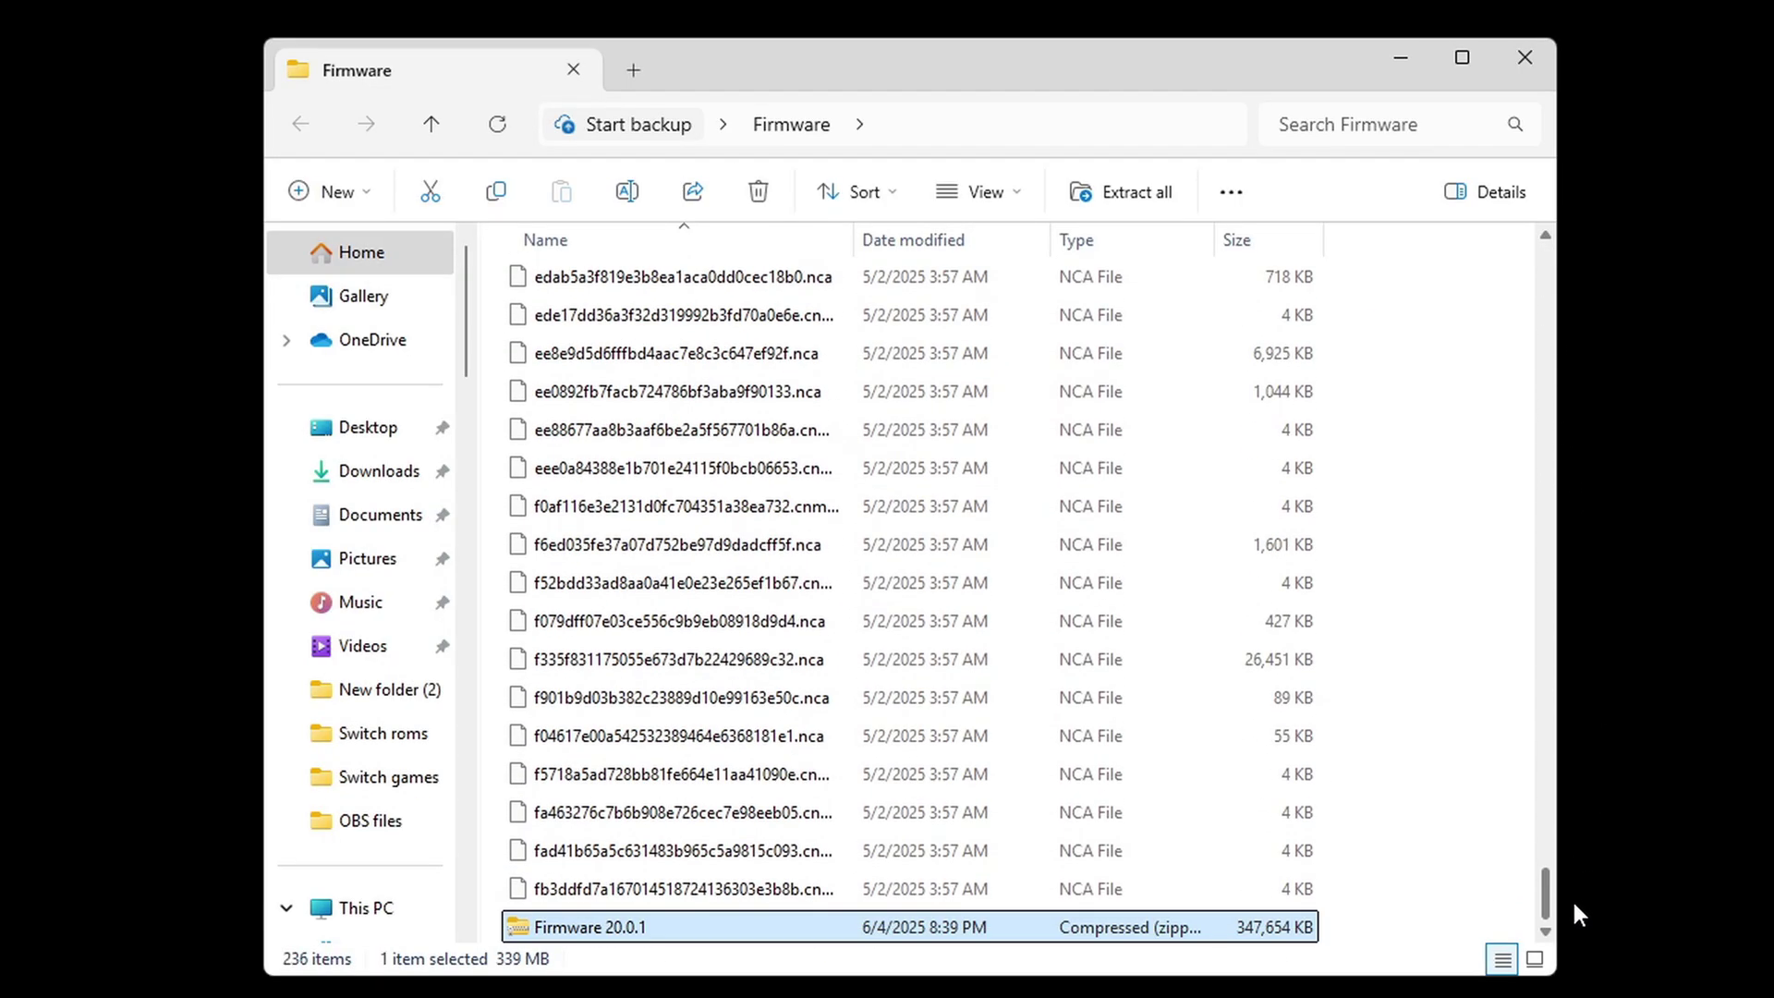
{"action": "right_click", "coordinate": [671, 926]}
{"action": "left_click", "coordinate": [1039, 957]}
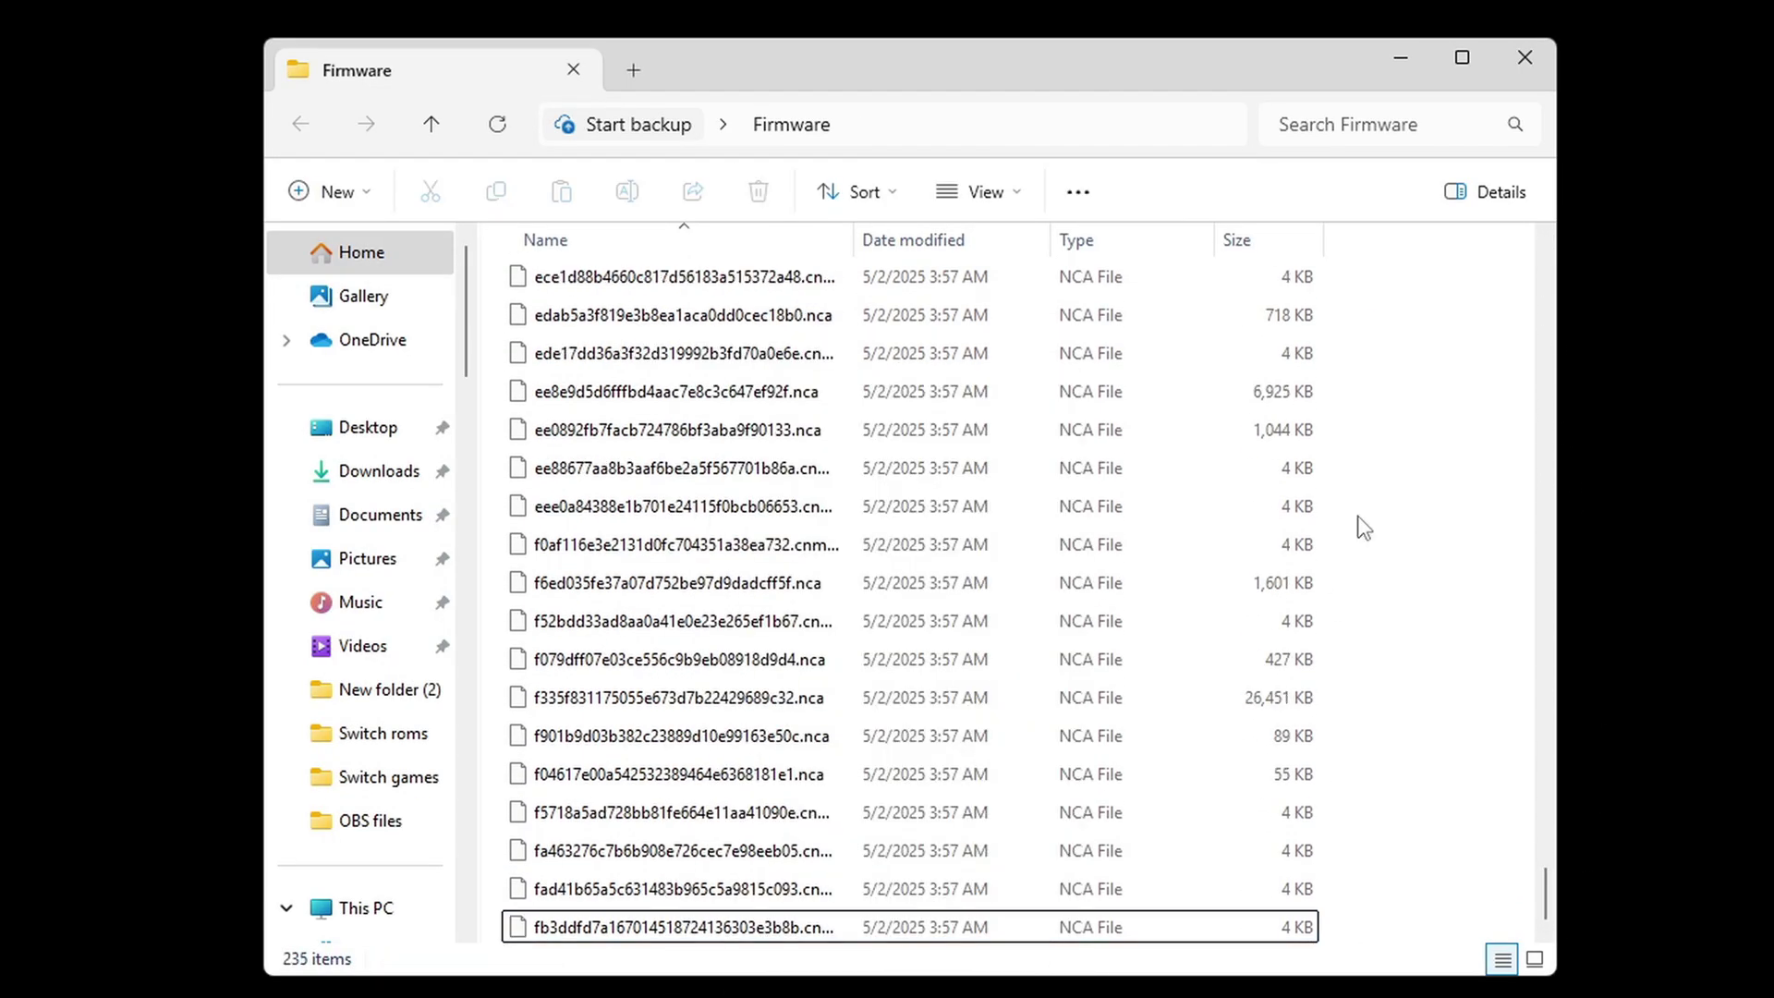
{"action": "left_click", "coordinate": [1525, 57]}
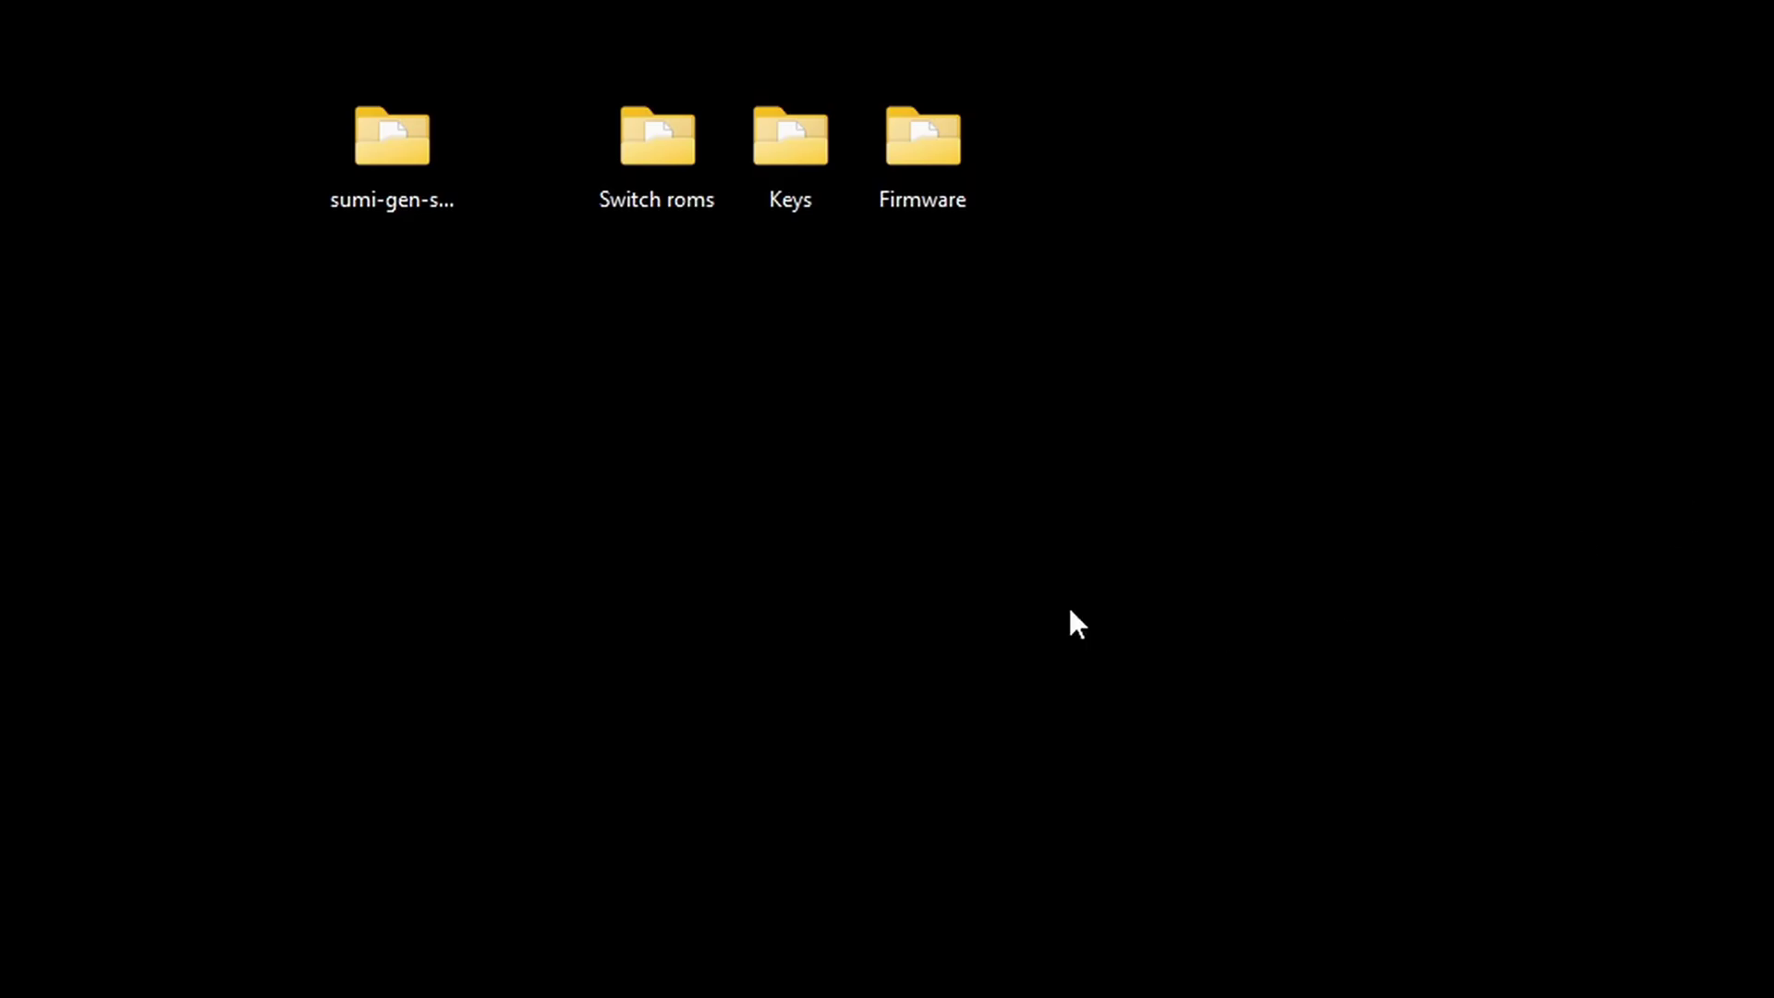
Launch the sumi application from the extracted sumi-gen-signed-0.9.4-win-x64 folder
{"action": "double_click", "coordinate": [360, 152]}
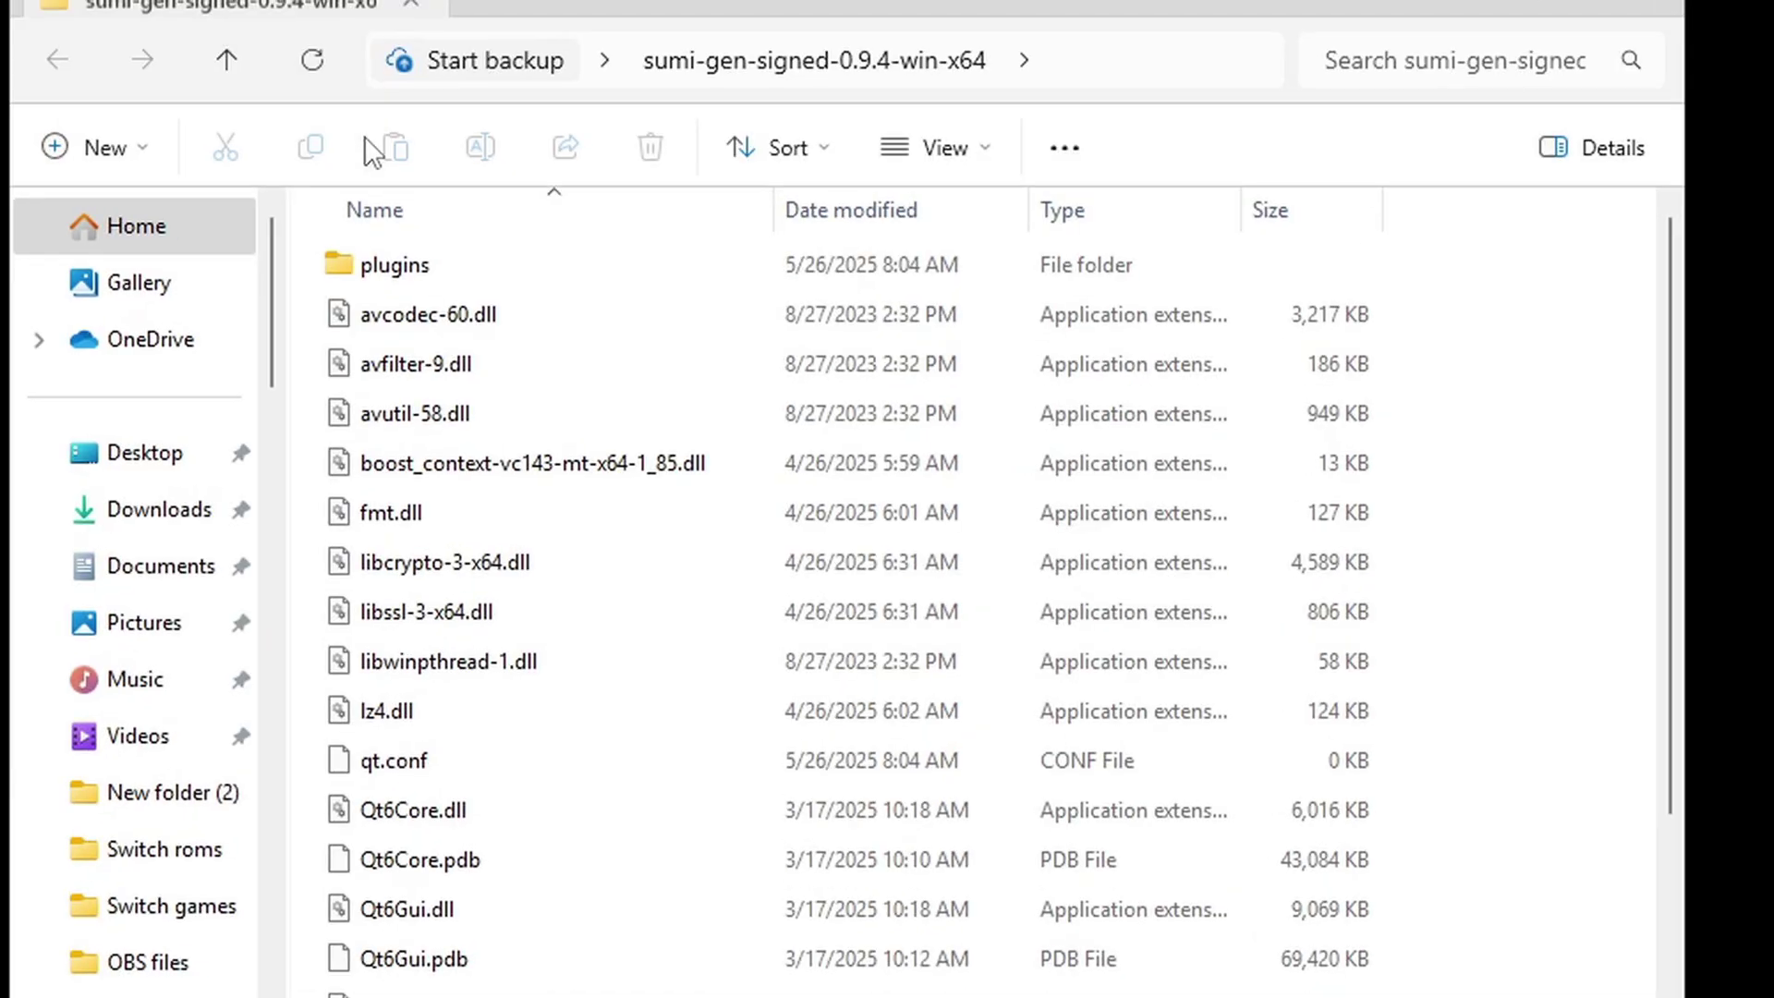
{"action": "left_click_drag", "start_coordinate": [1673, 274], "coordinate": [1655, 606]}
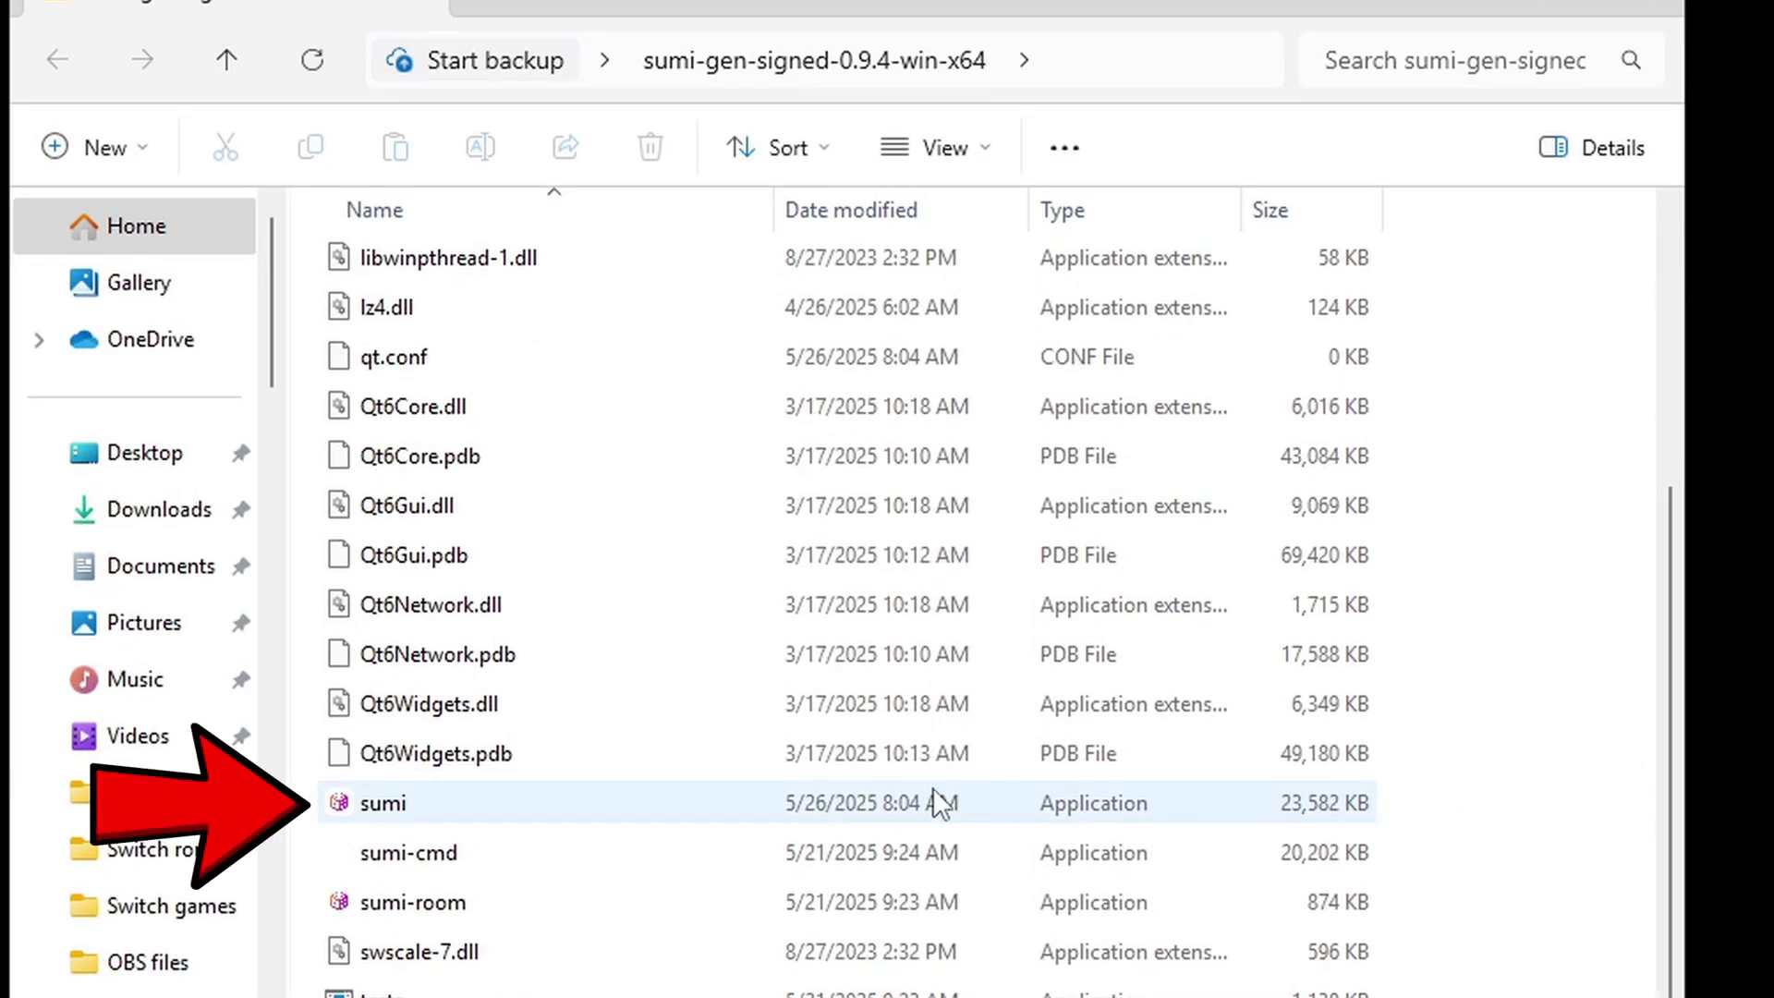
{"action": "double_click", "coordinate": [466, 801]}
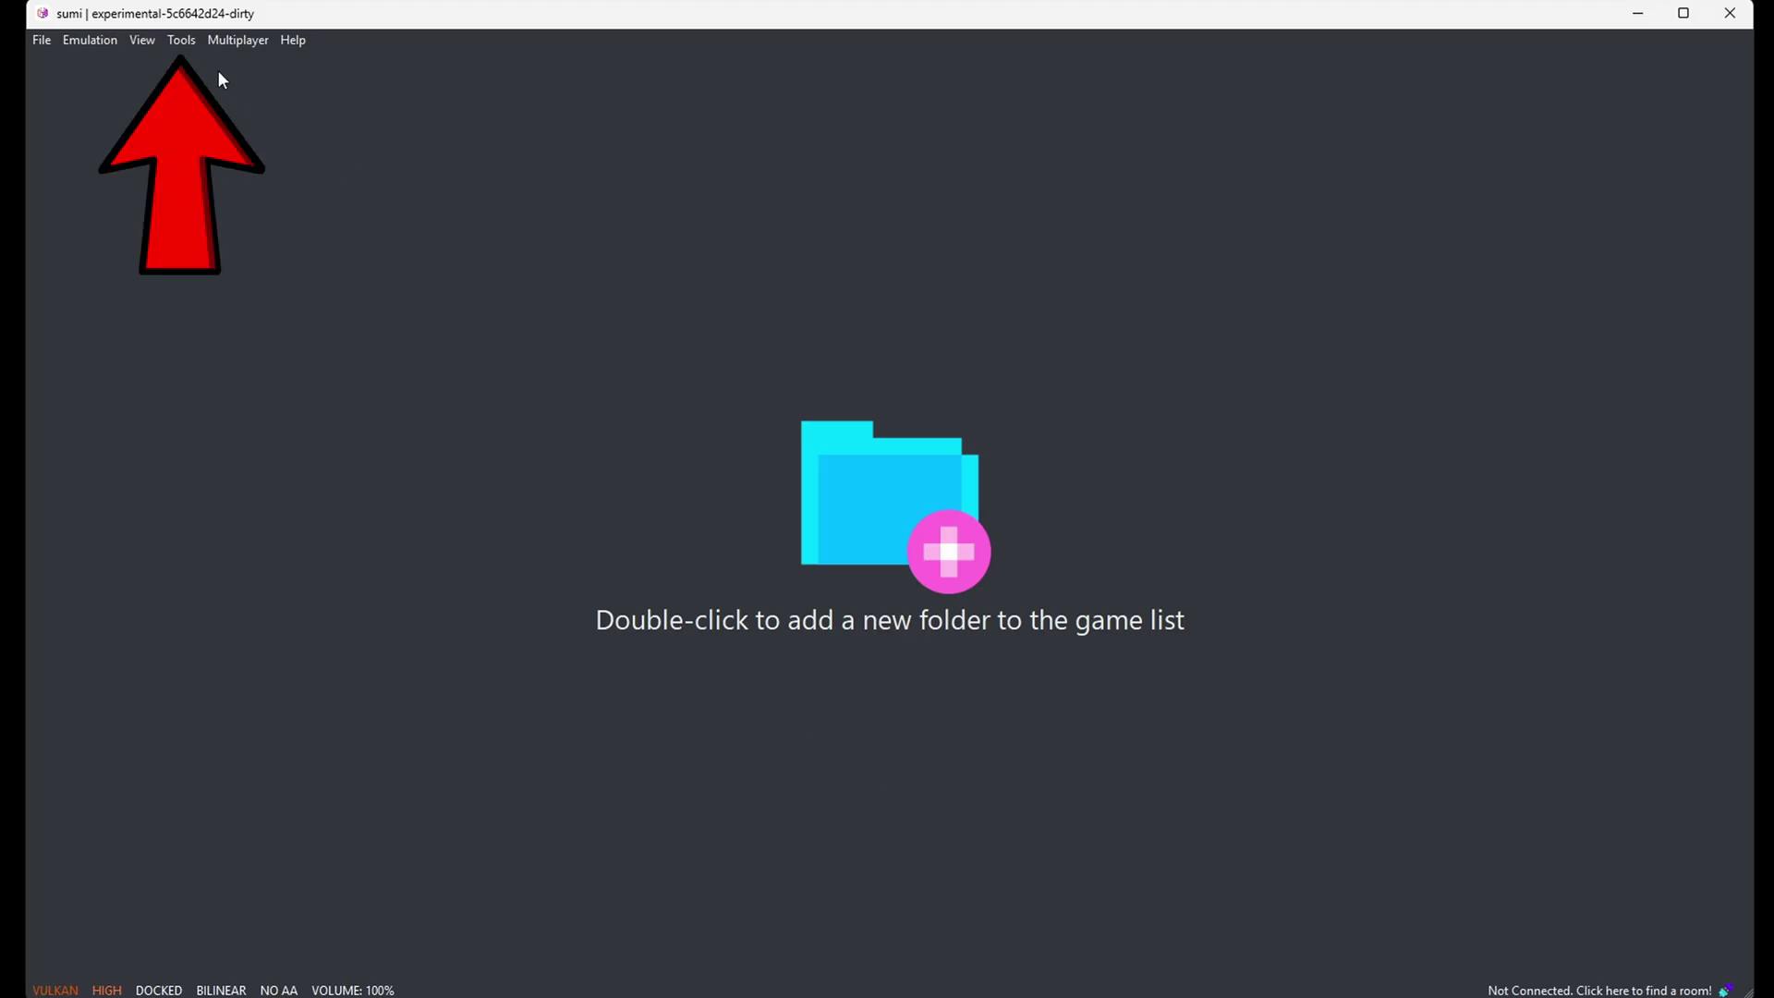
Install the decryption keys from the prod.keys file in the desktop's Keys folder
{"action": "left_click", "coordinate": [178, 40]}
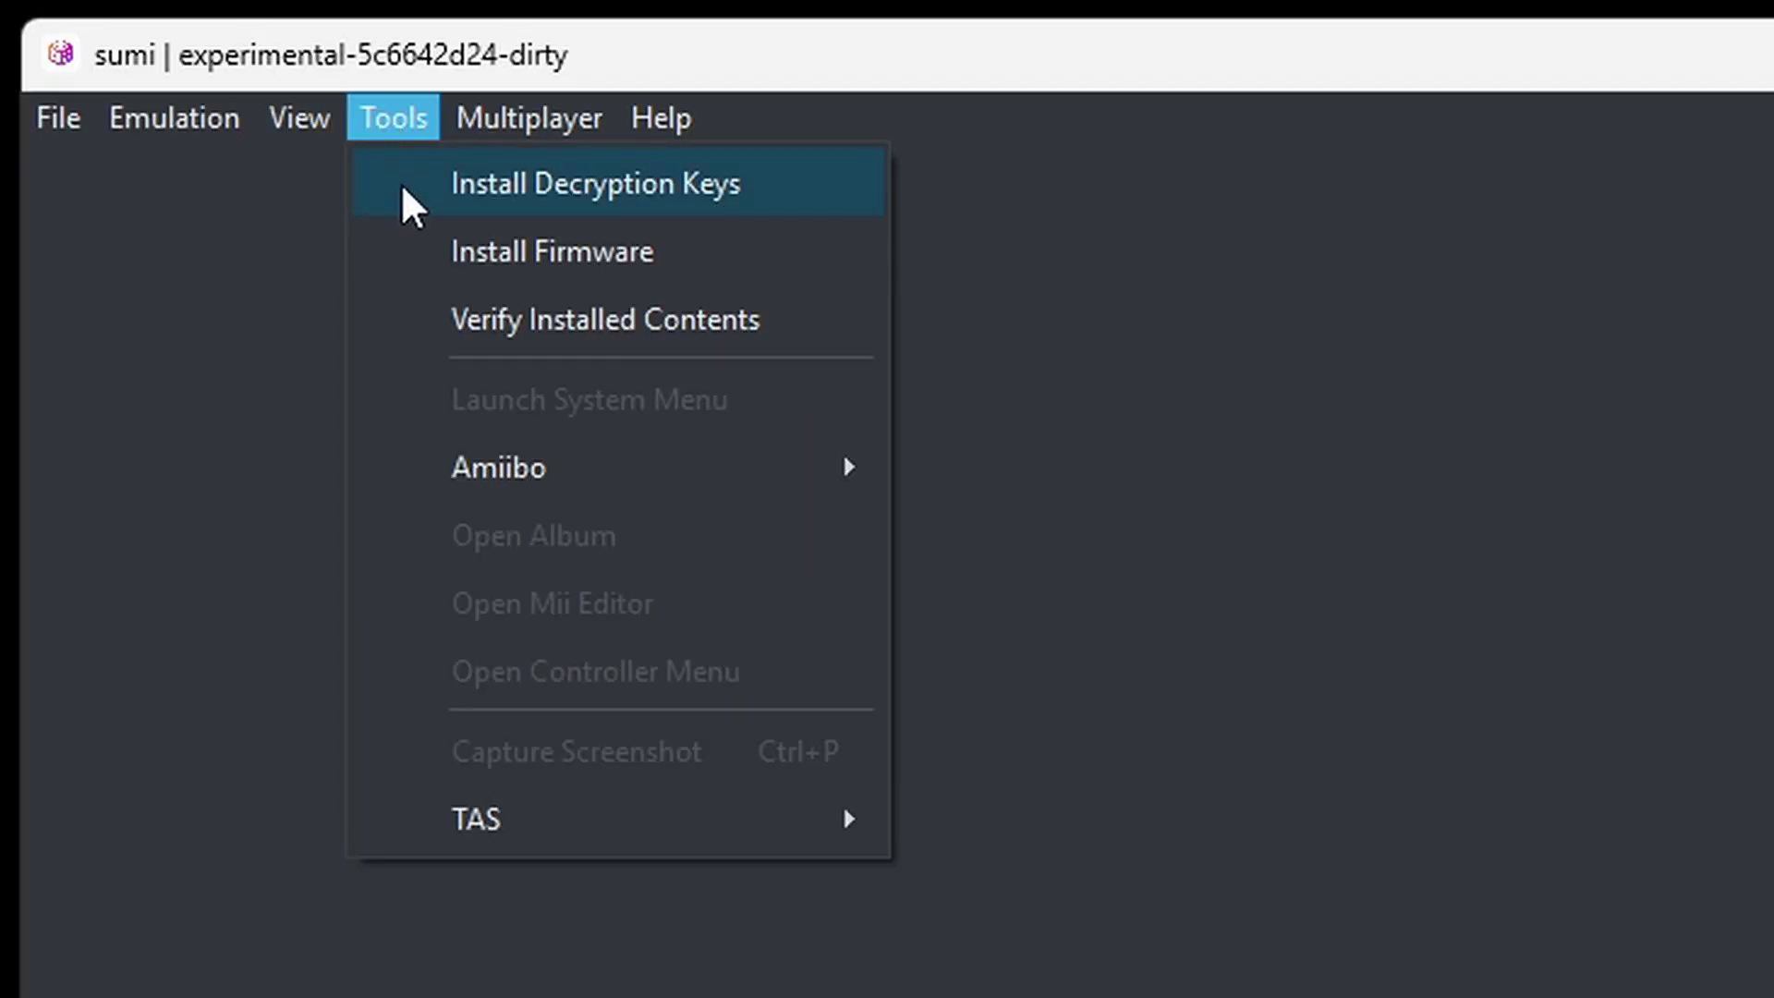
{"action": "left_click", "coordinate": [407, 187]}
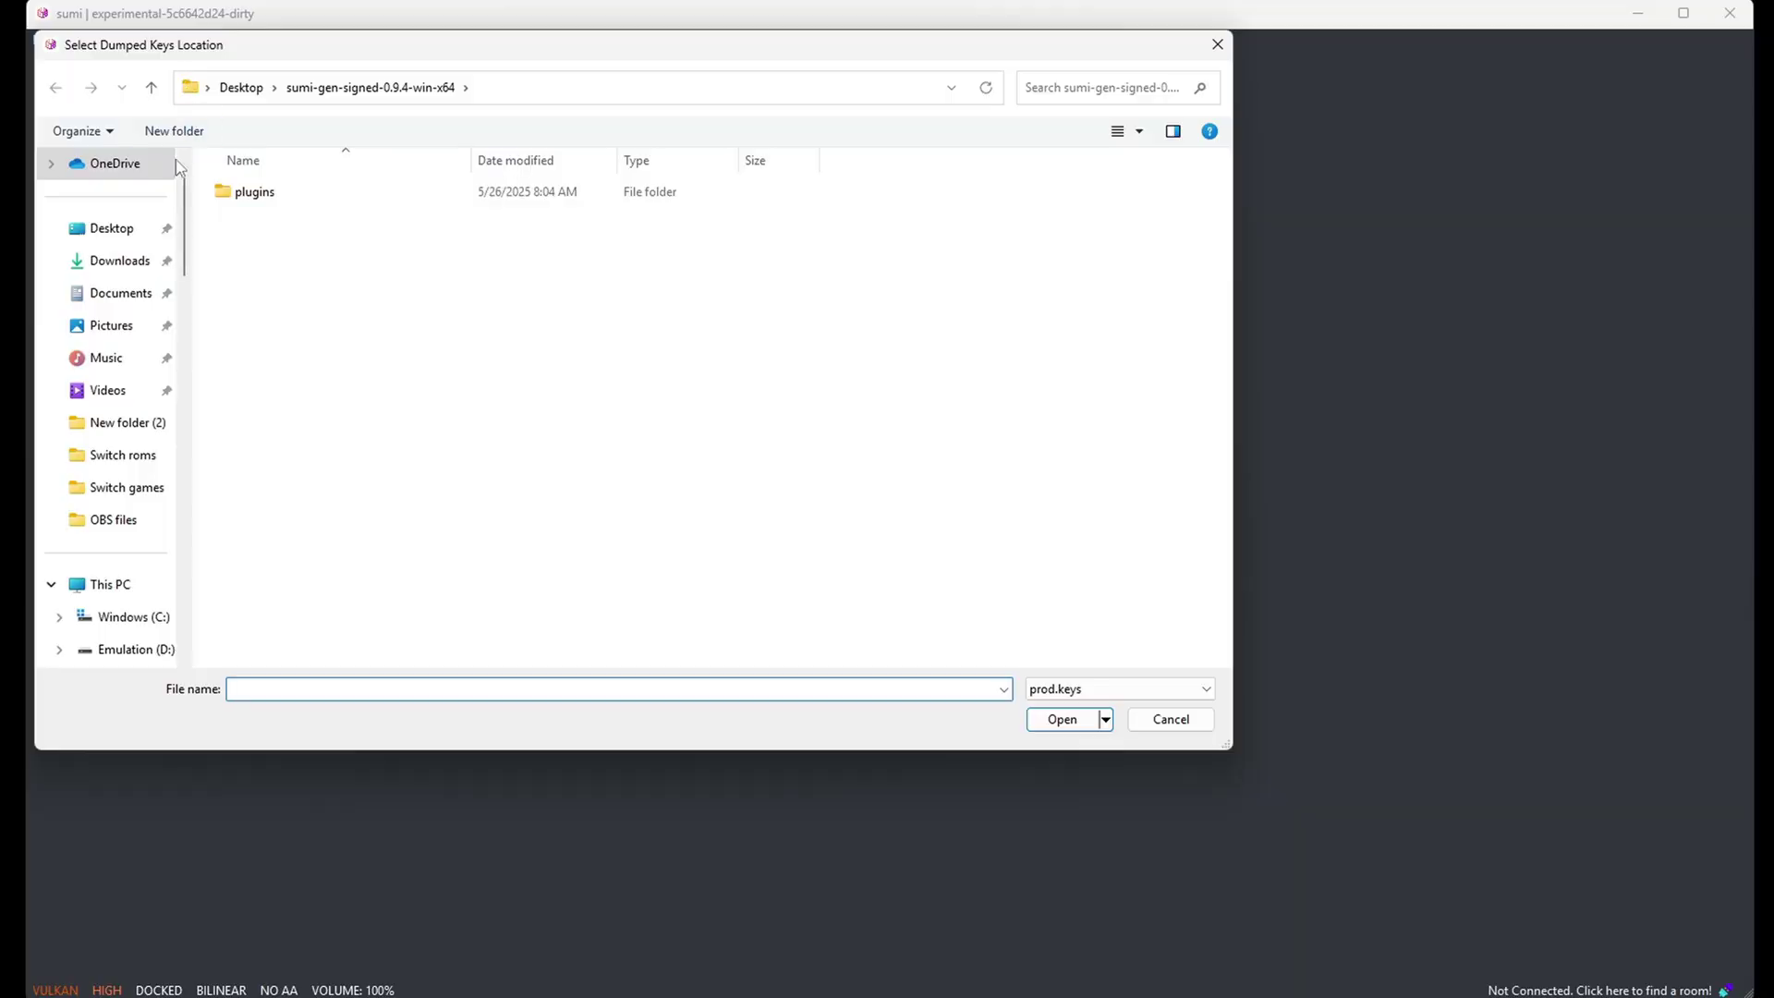
{"action": "left_click", "coordinate": [131, 233]}
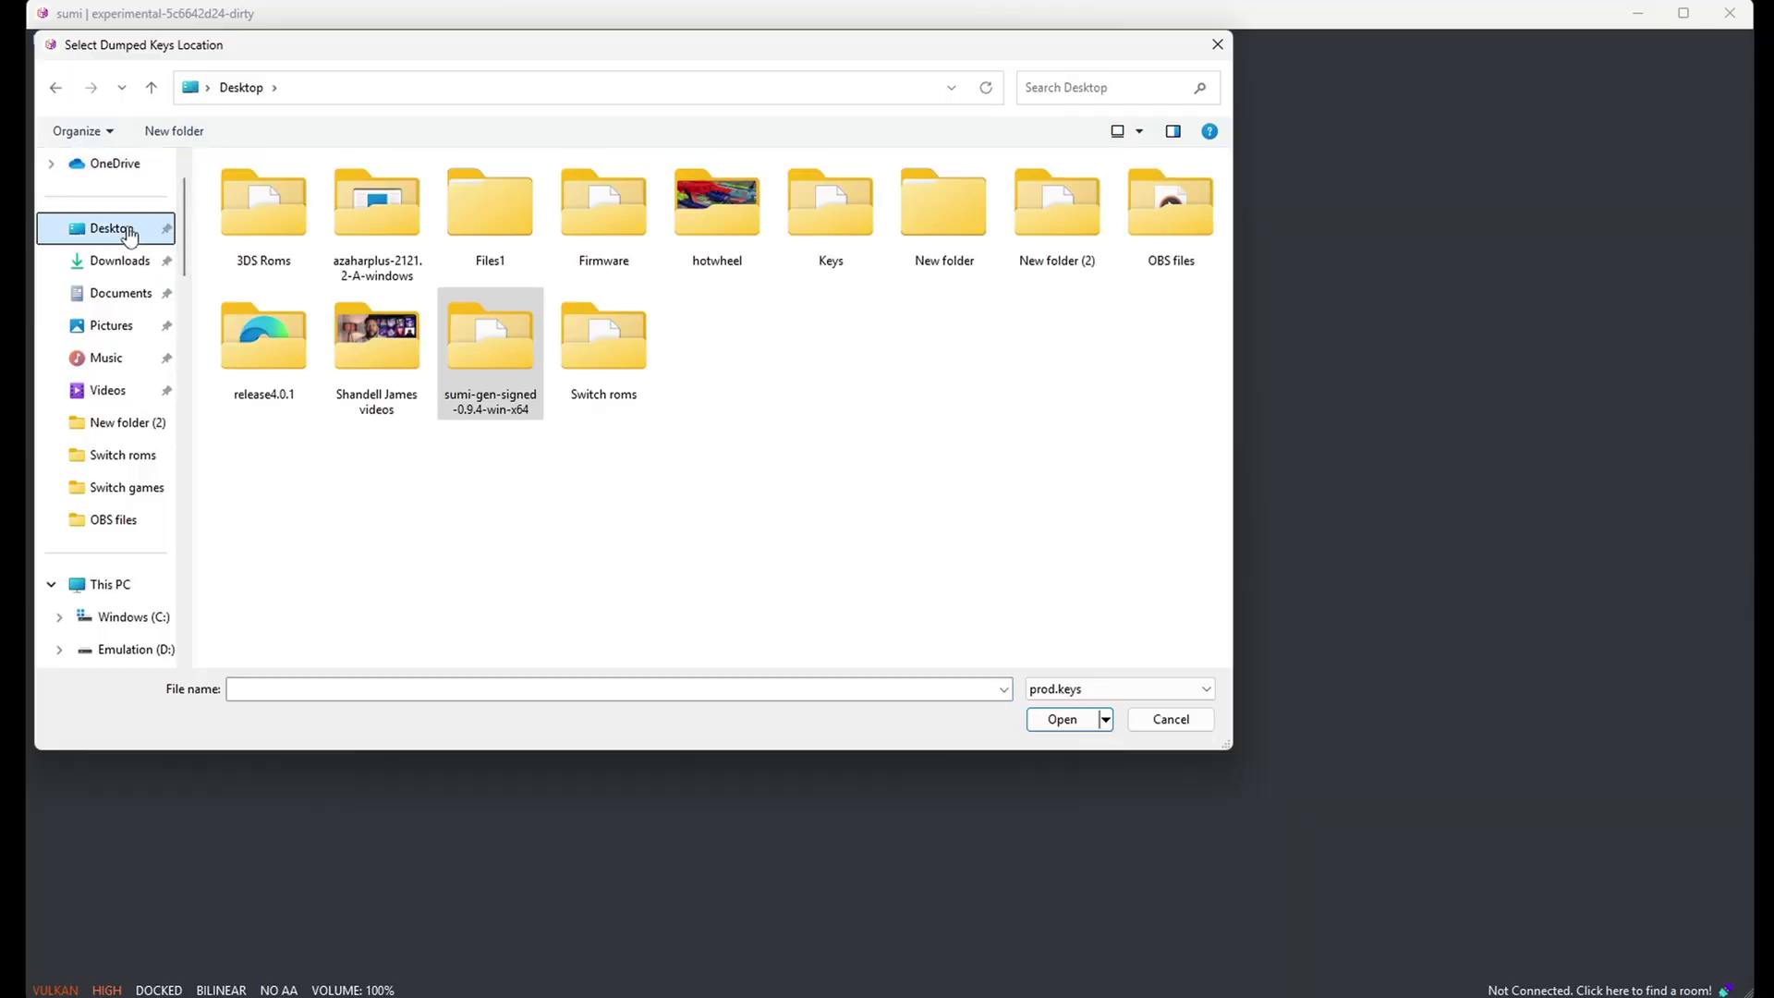
{"action": "double_click", "coordinate": [830, 207]}
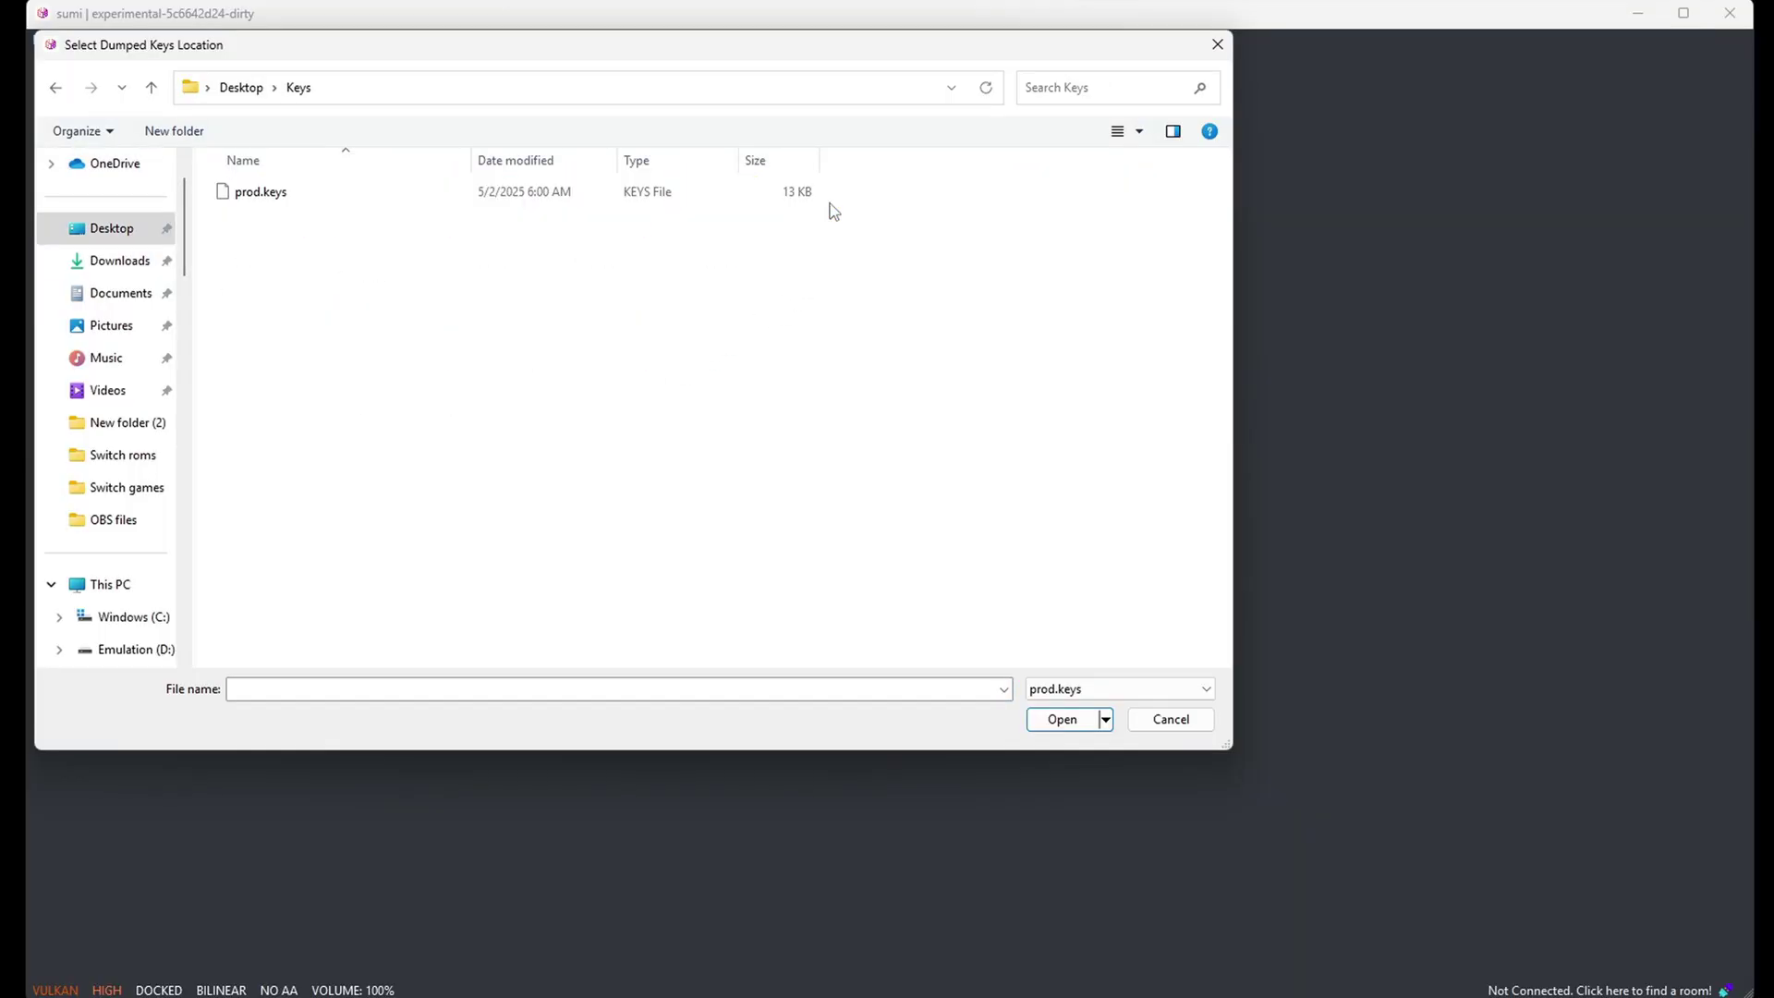
{"action": "double_click", "coordinate": [268, 192]}
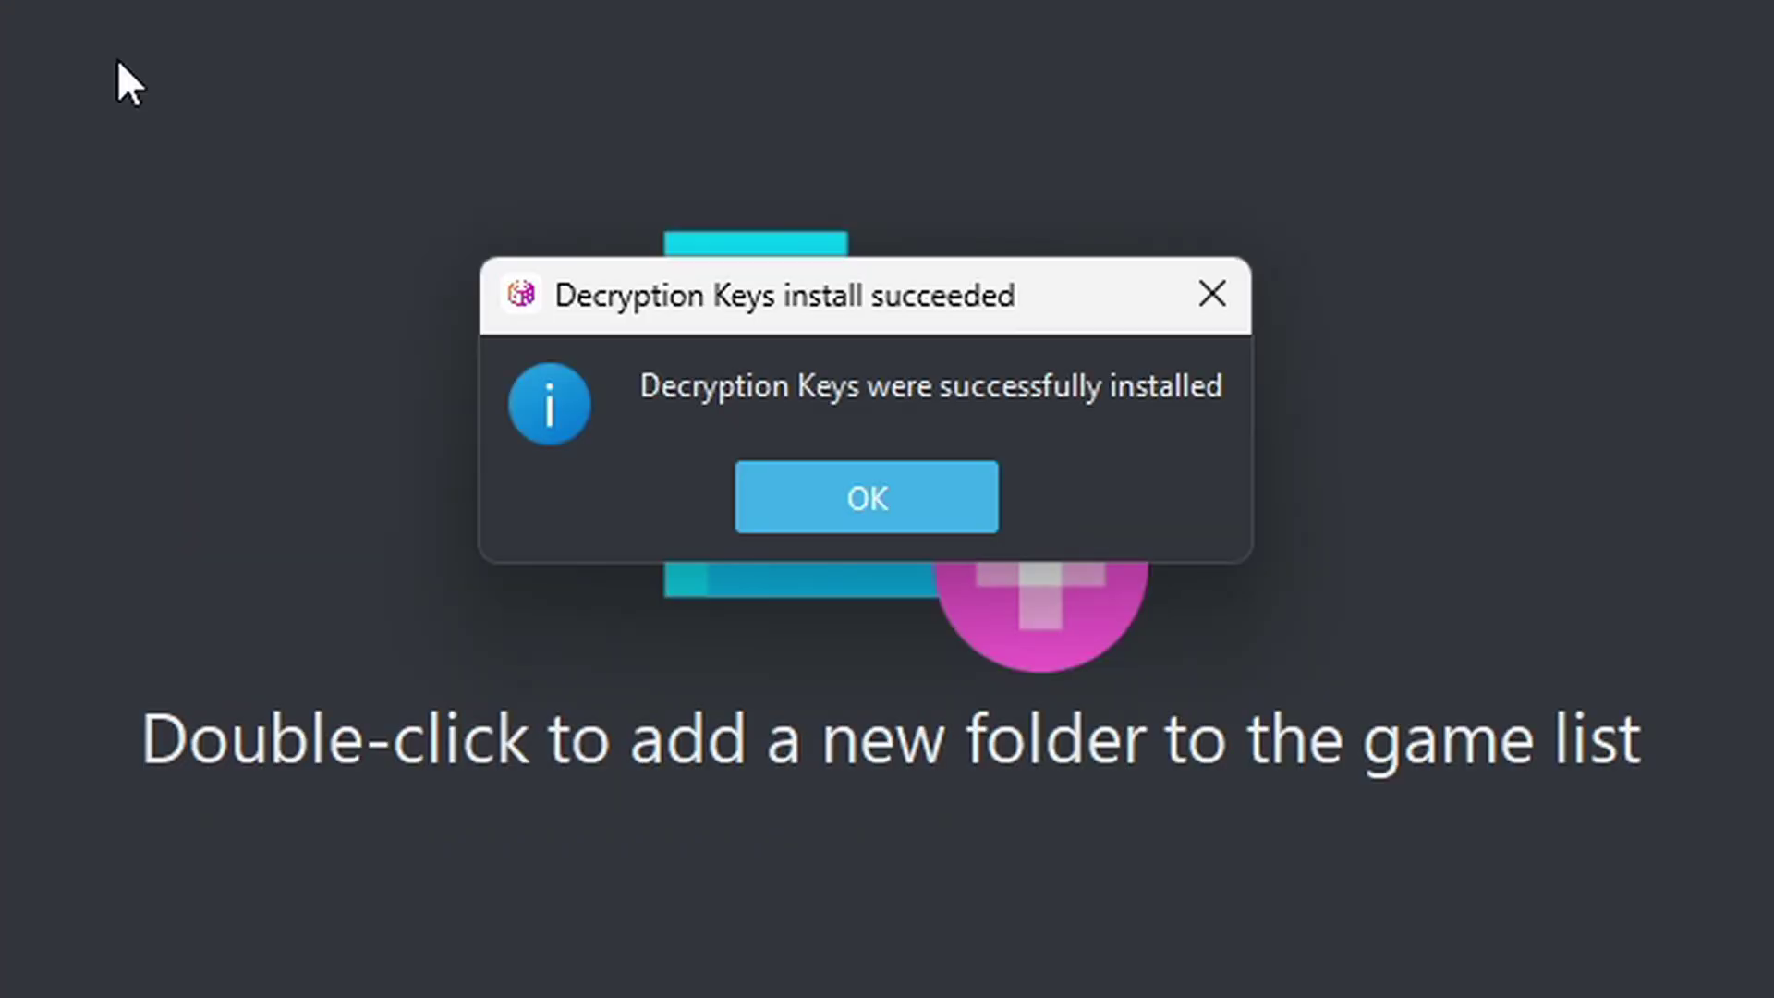
{"action": "left_click", "coordinate": [878, 484]}
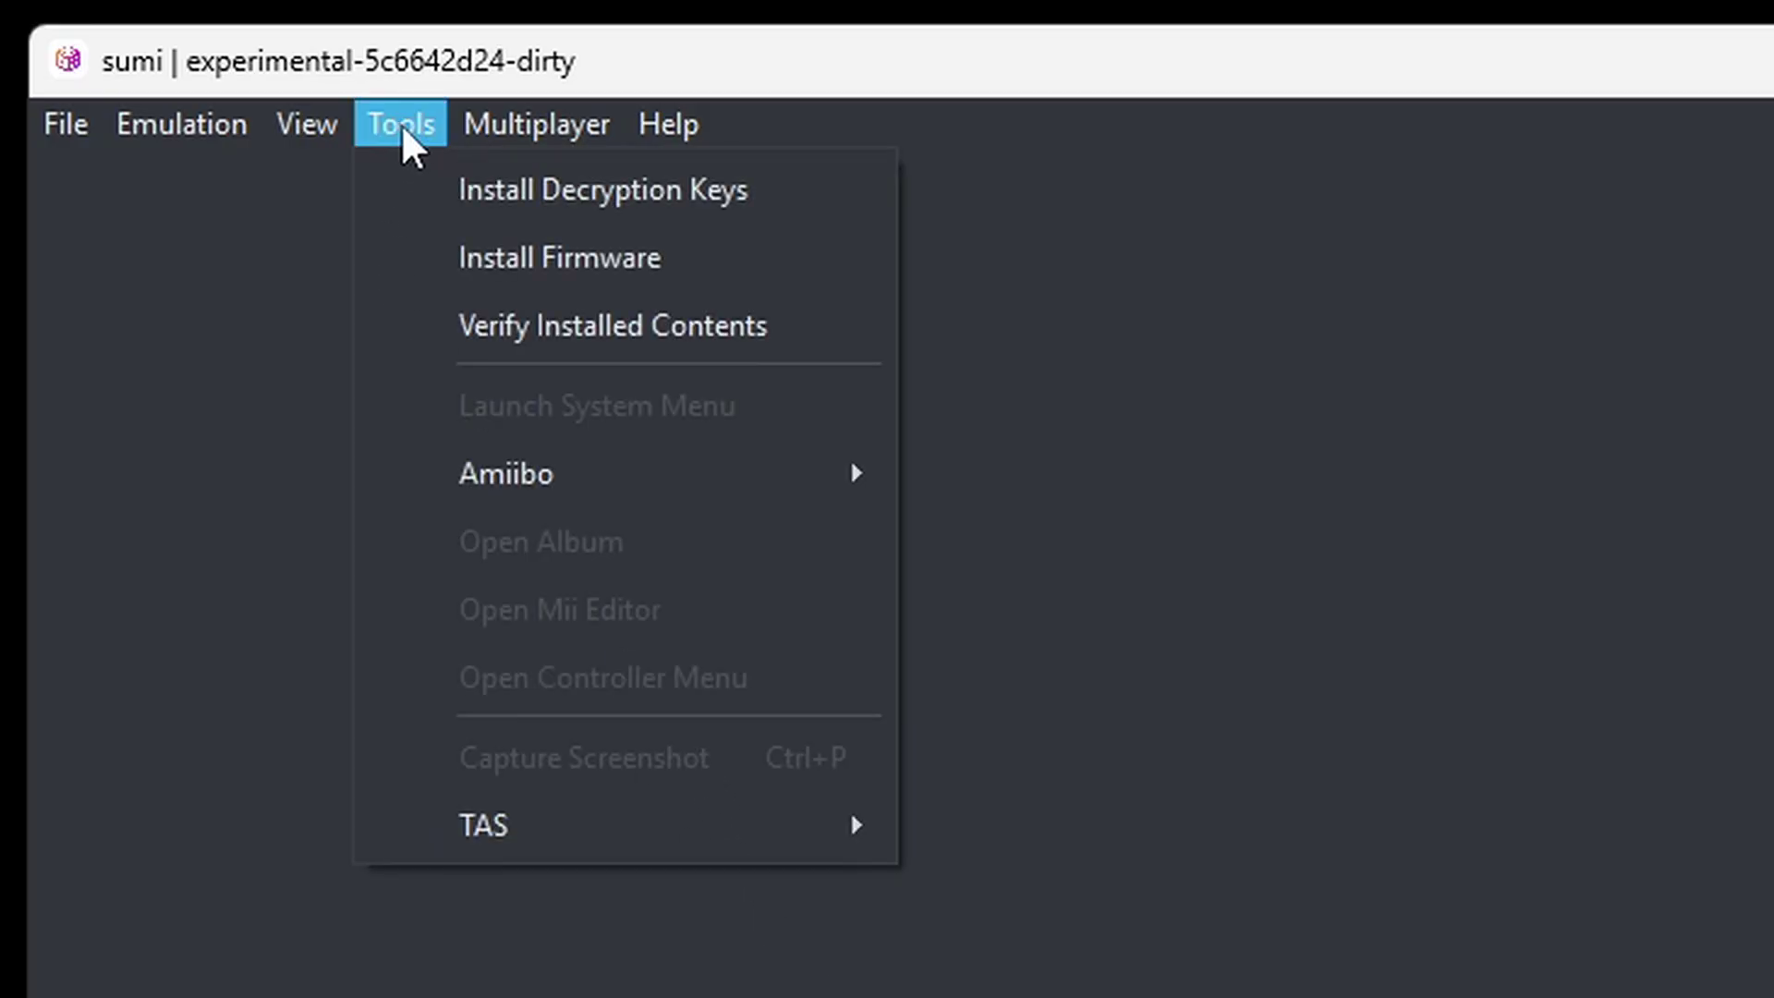
Install the firmware using the desktop's Firmware folder as the dumped firmware source
{"action": "left_click", "coordinate": [447, 257]}
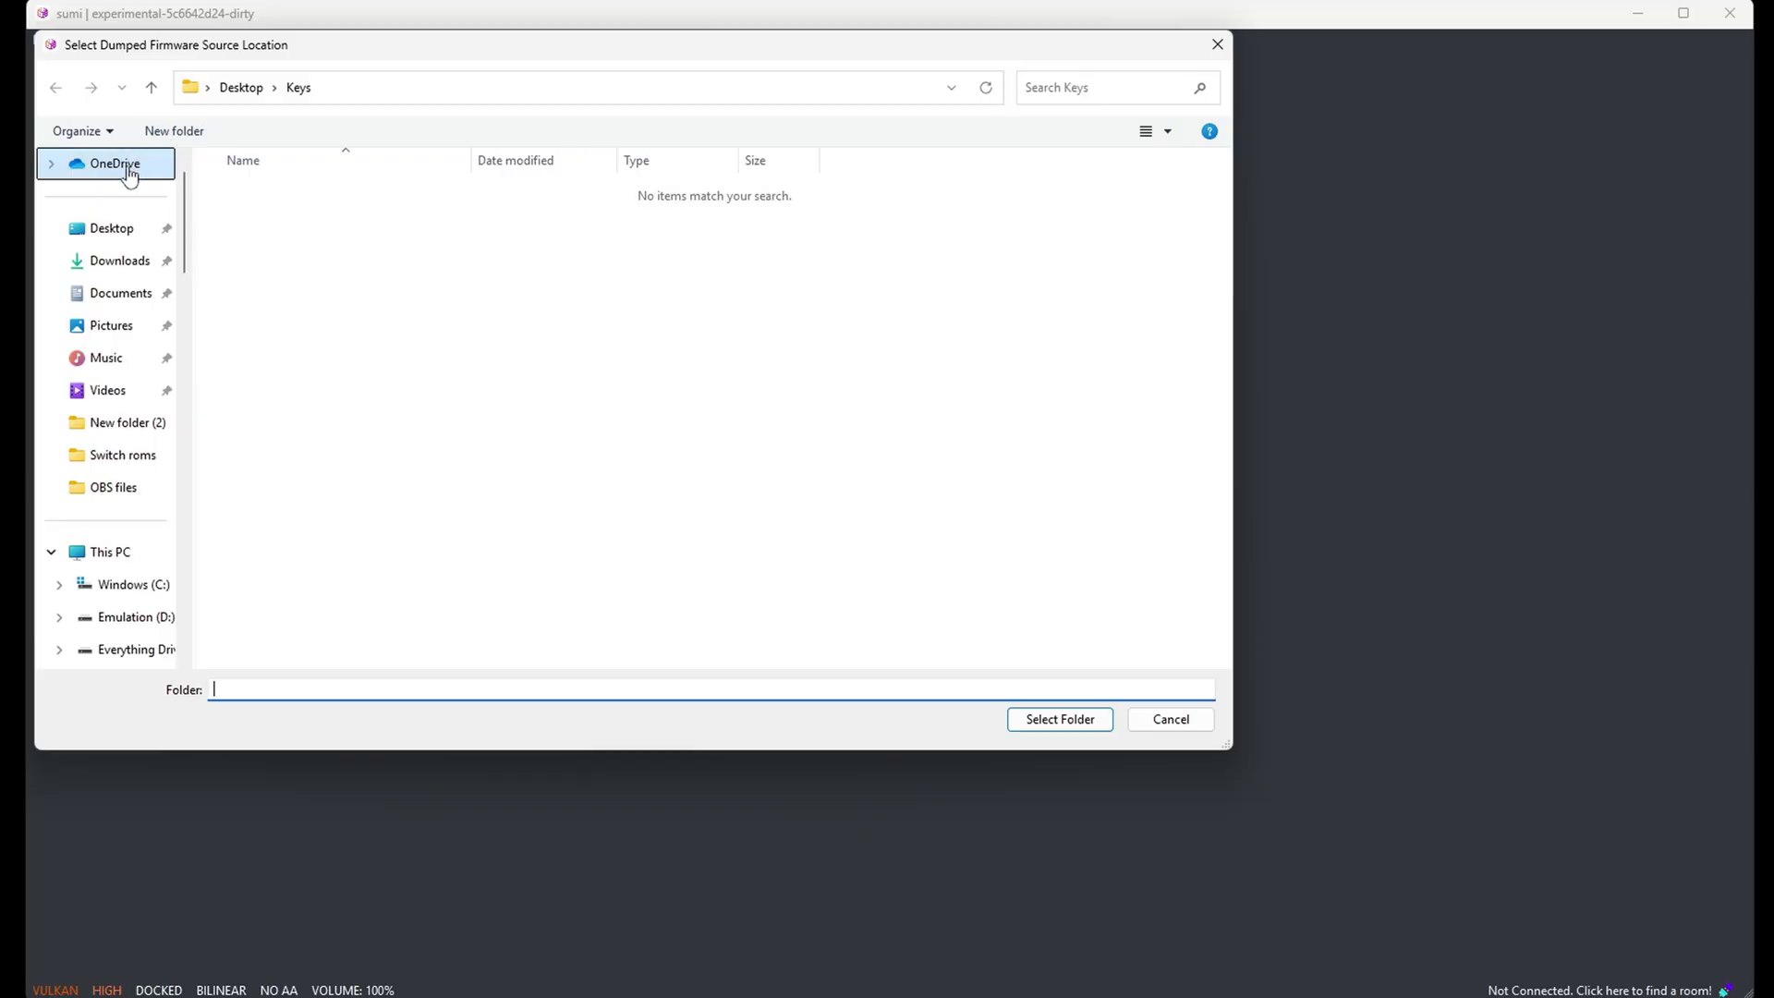
{"action": "left_click", "coordinate": [109, 228]}
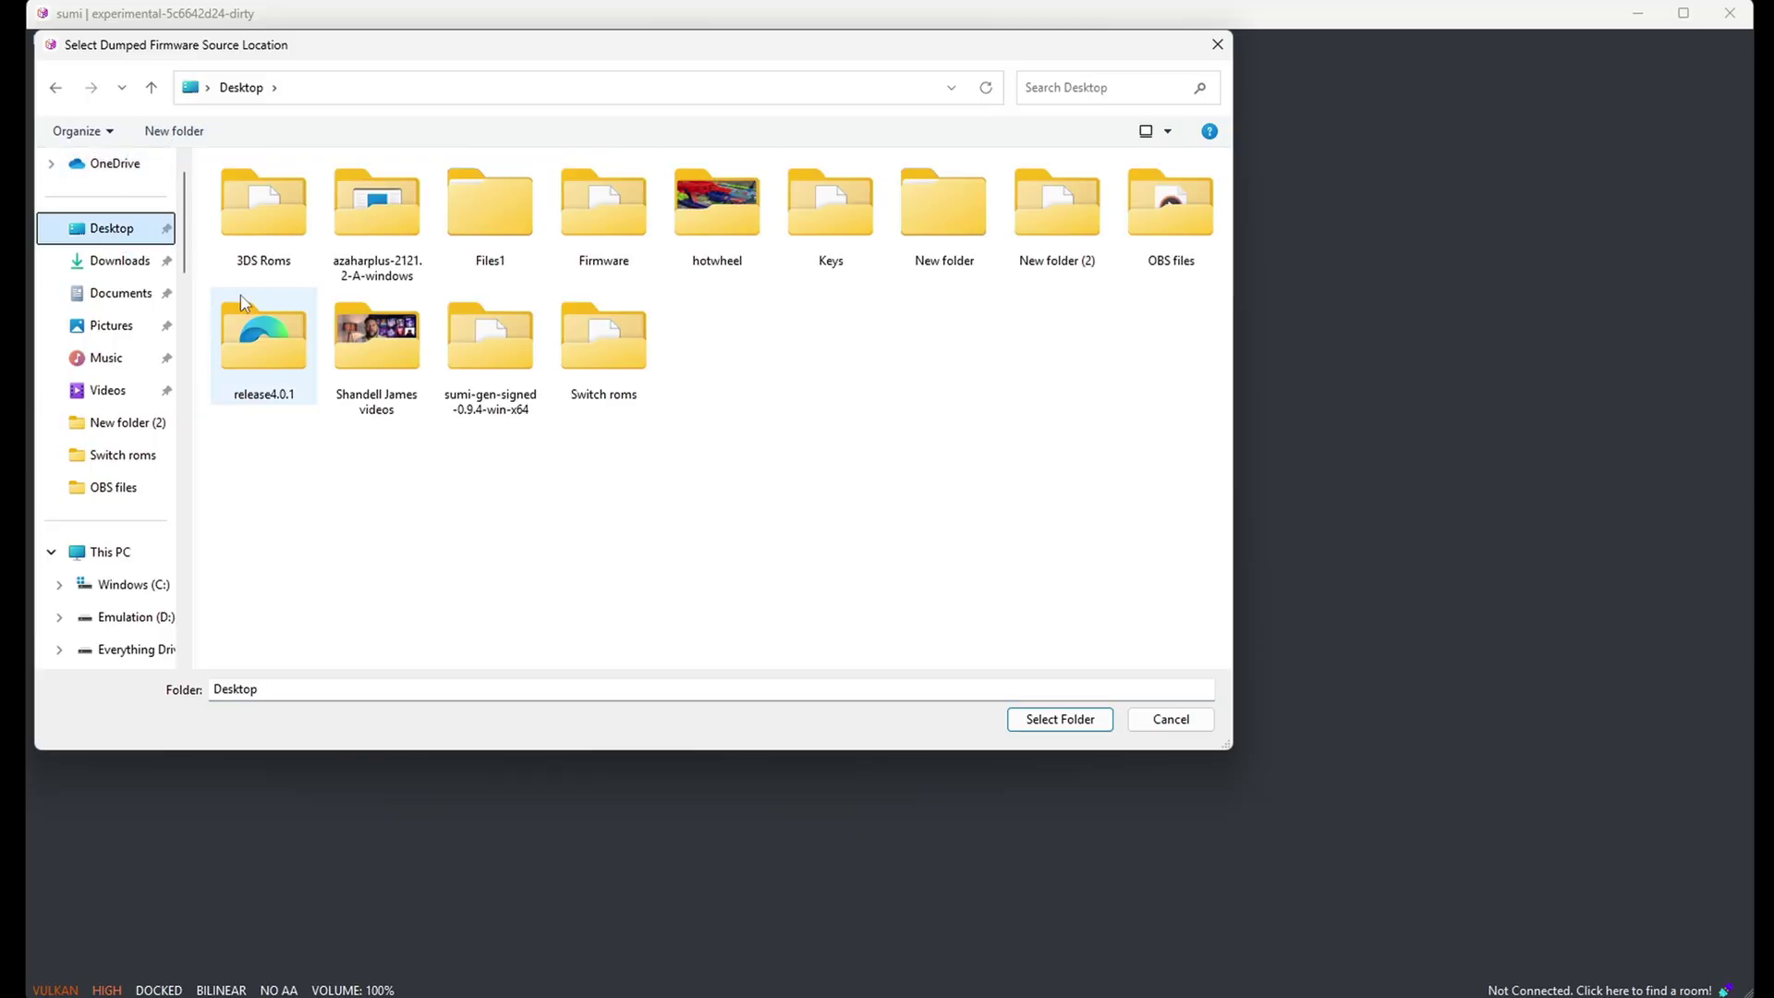
{"action": "double_click", "coordinate": [604, 203]}
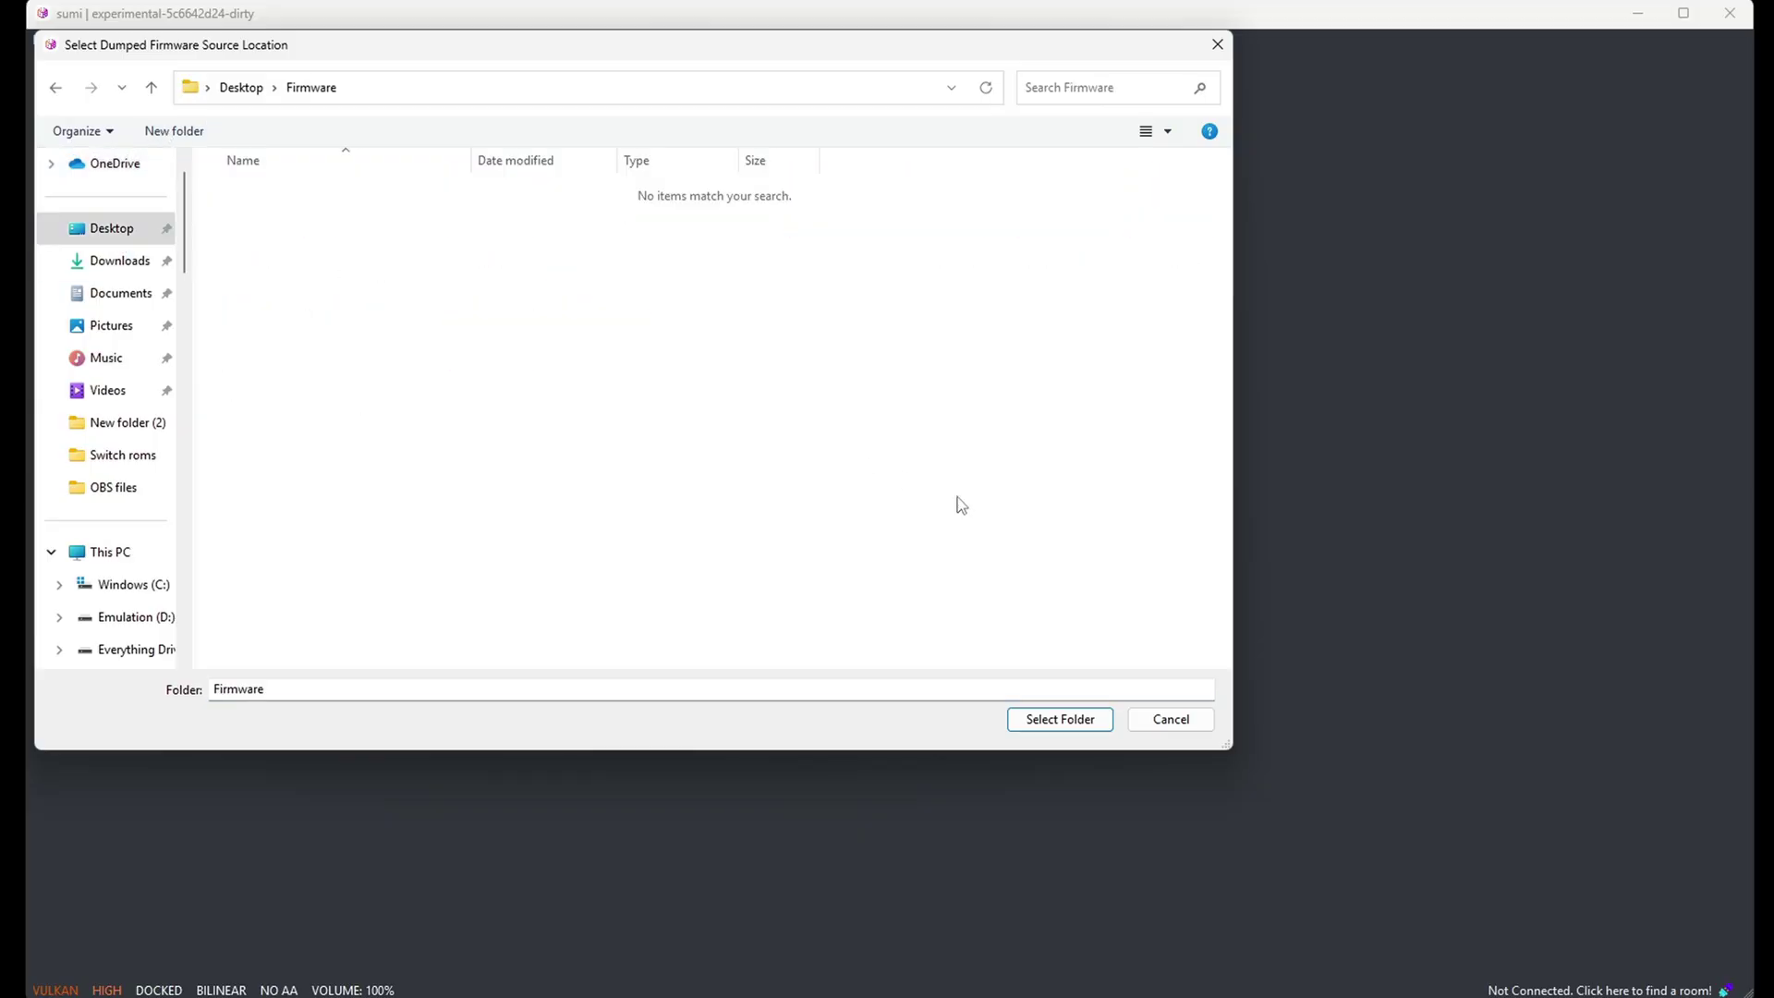
{"action": "left_click", "coordinate": [1060, 720]}
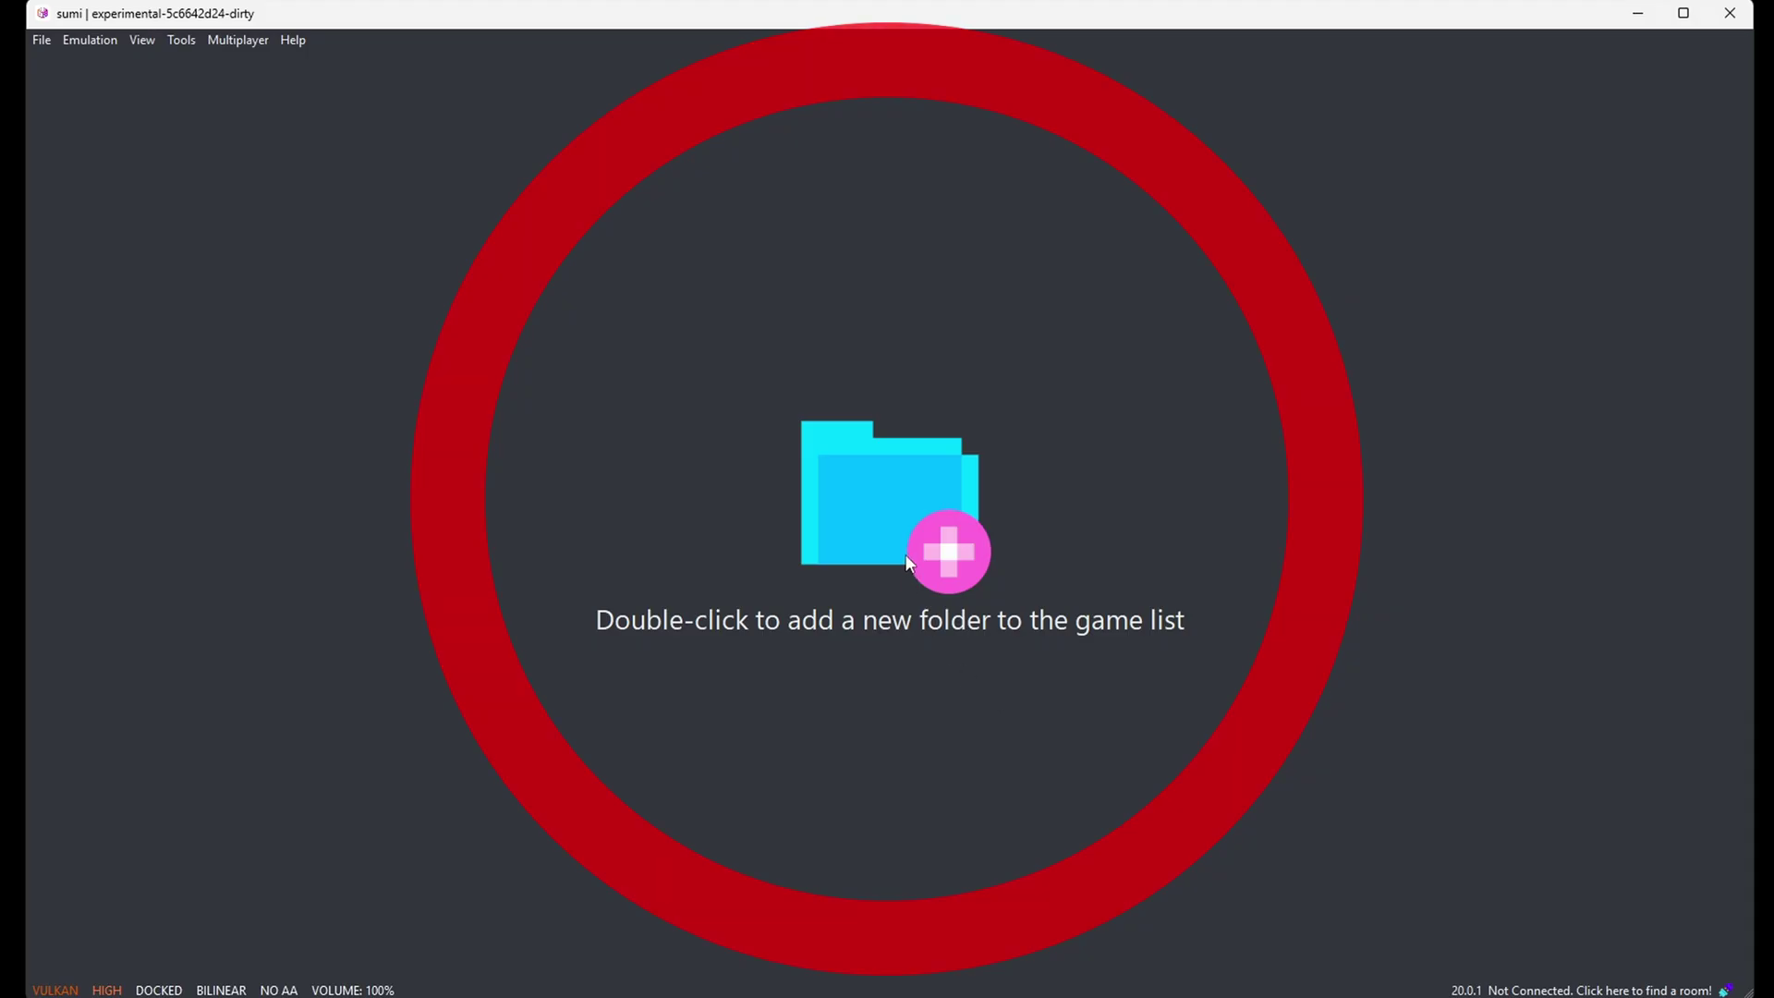
Add the desktop's Switch roms folder to the game list
{"action": "double_click", "coordinate": [896, 522]}
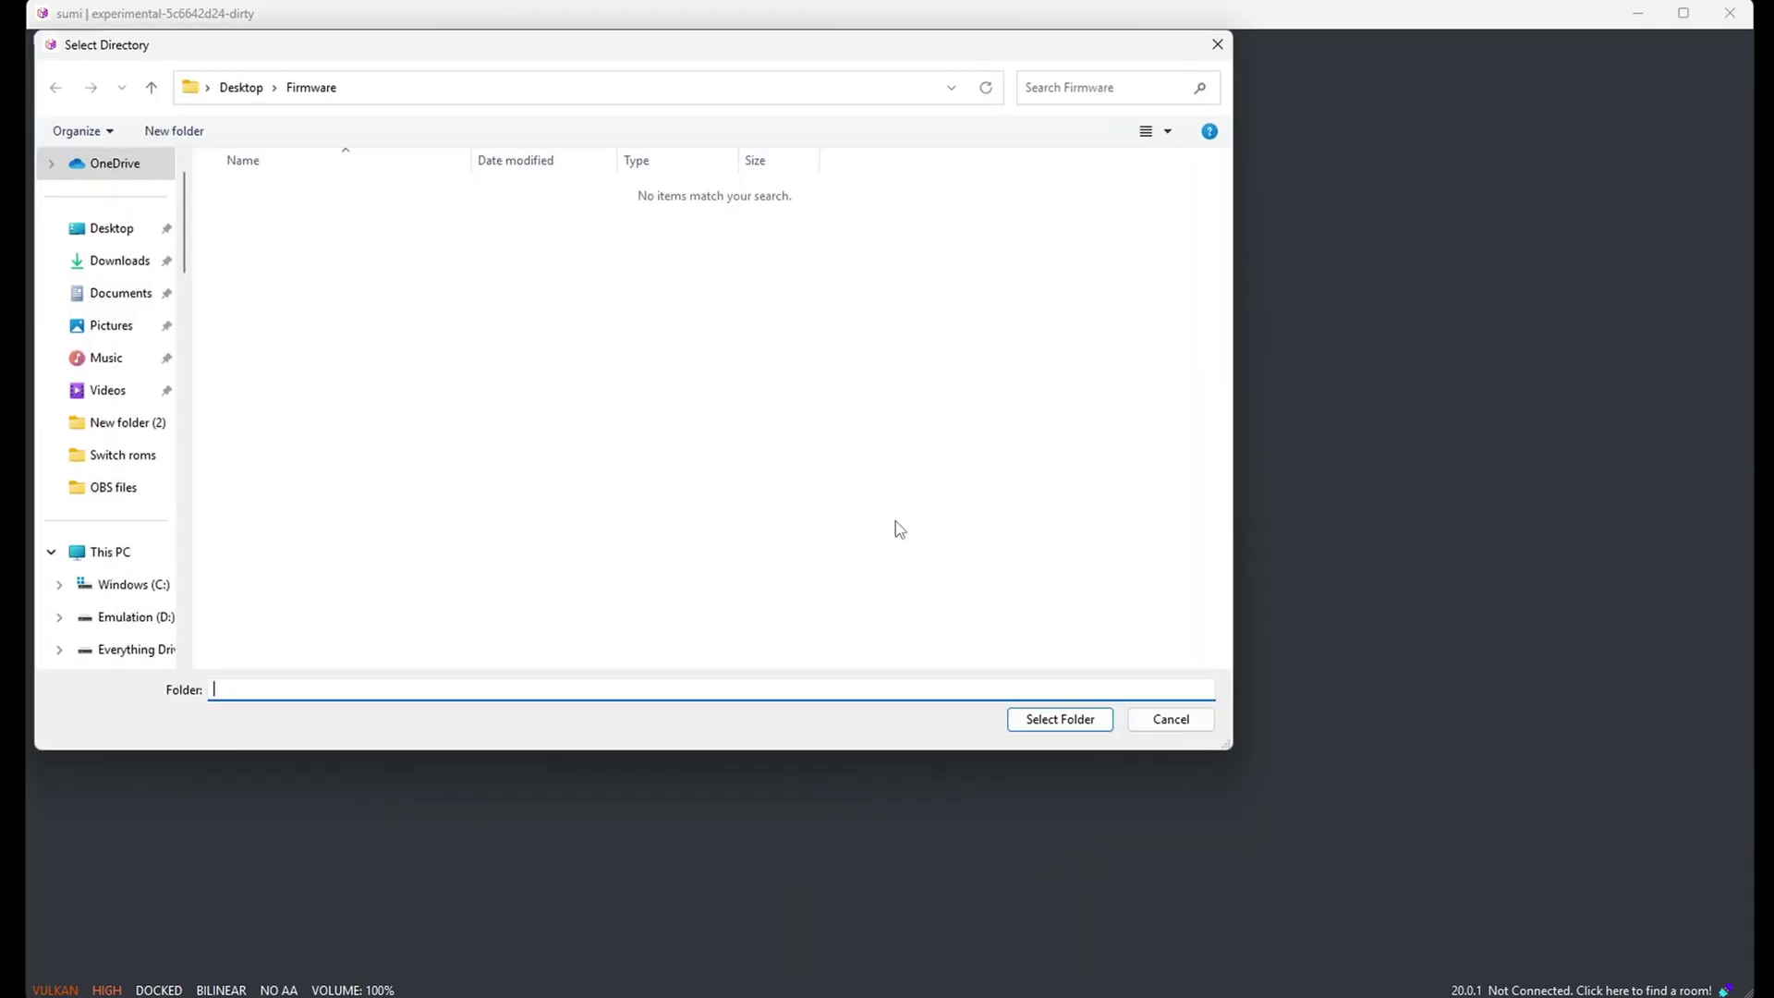
{"action": "left_click", "coordinate": [120, 234]}
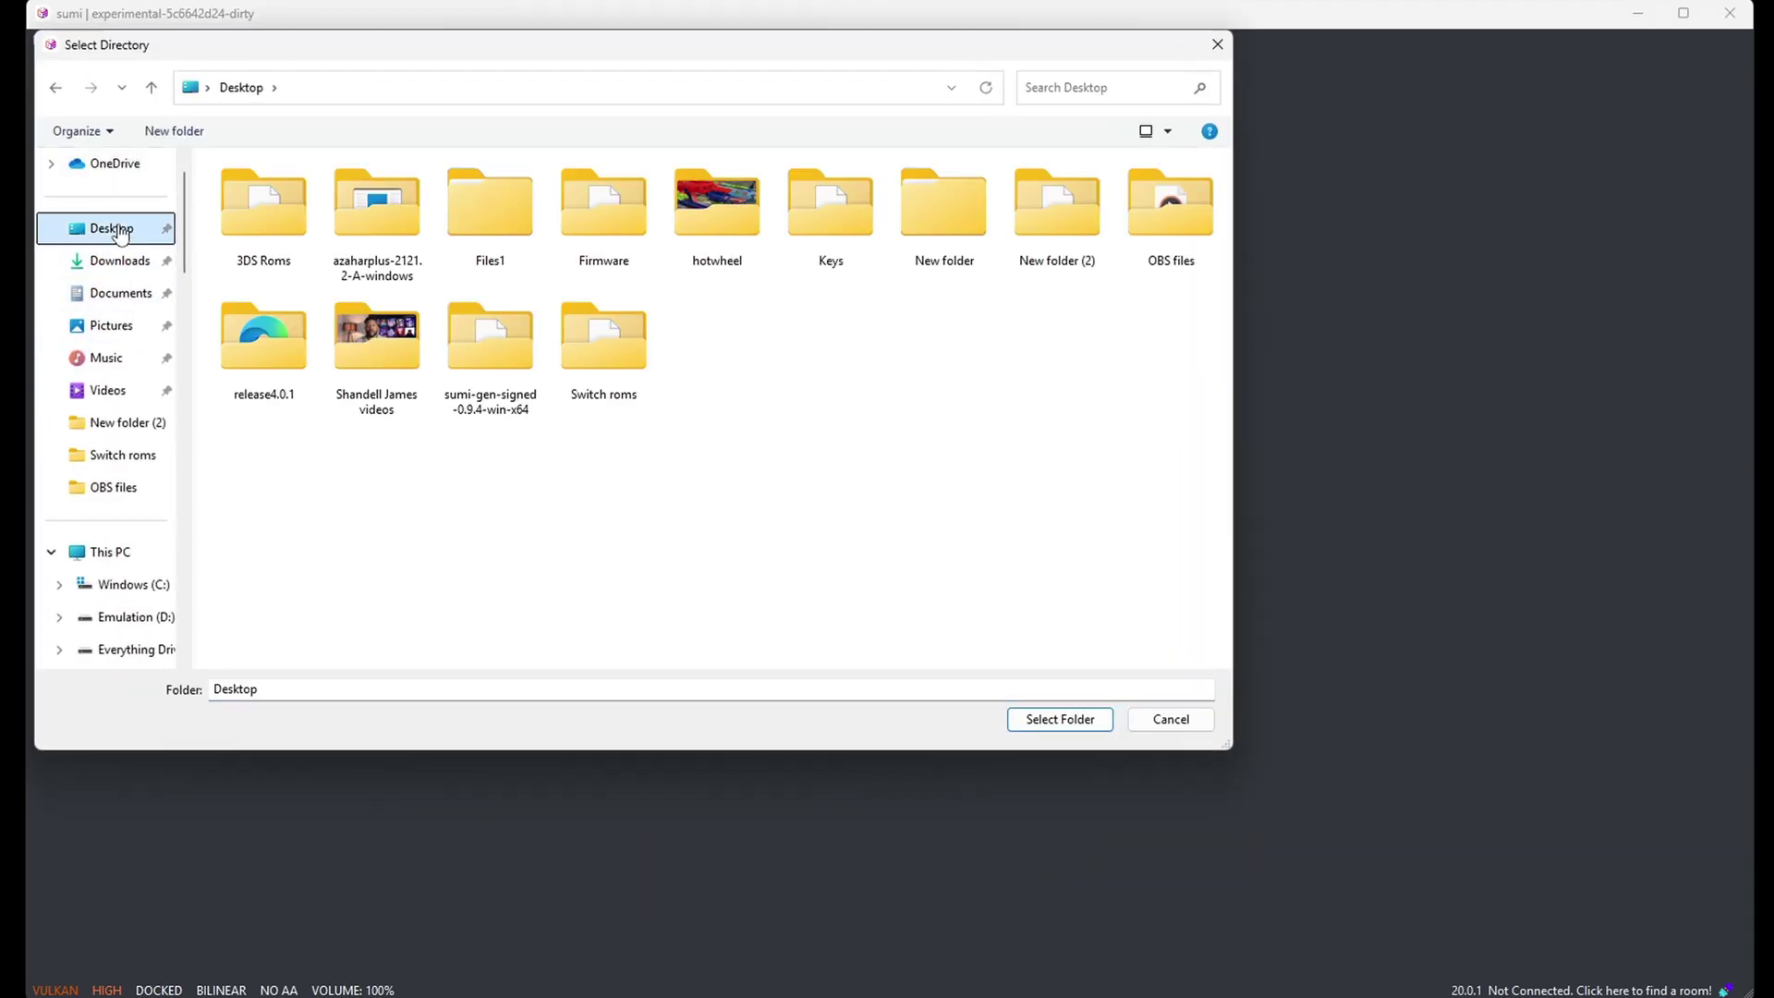
{"action": "double_click", "coordinate": [610, 338]}
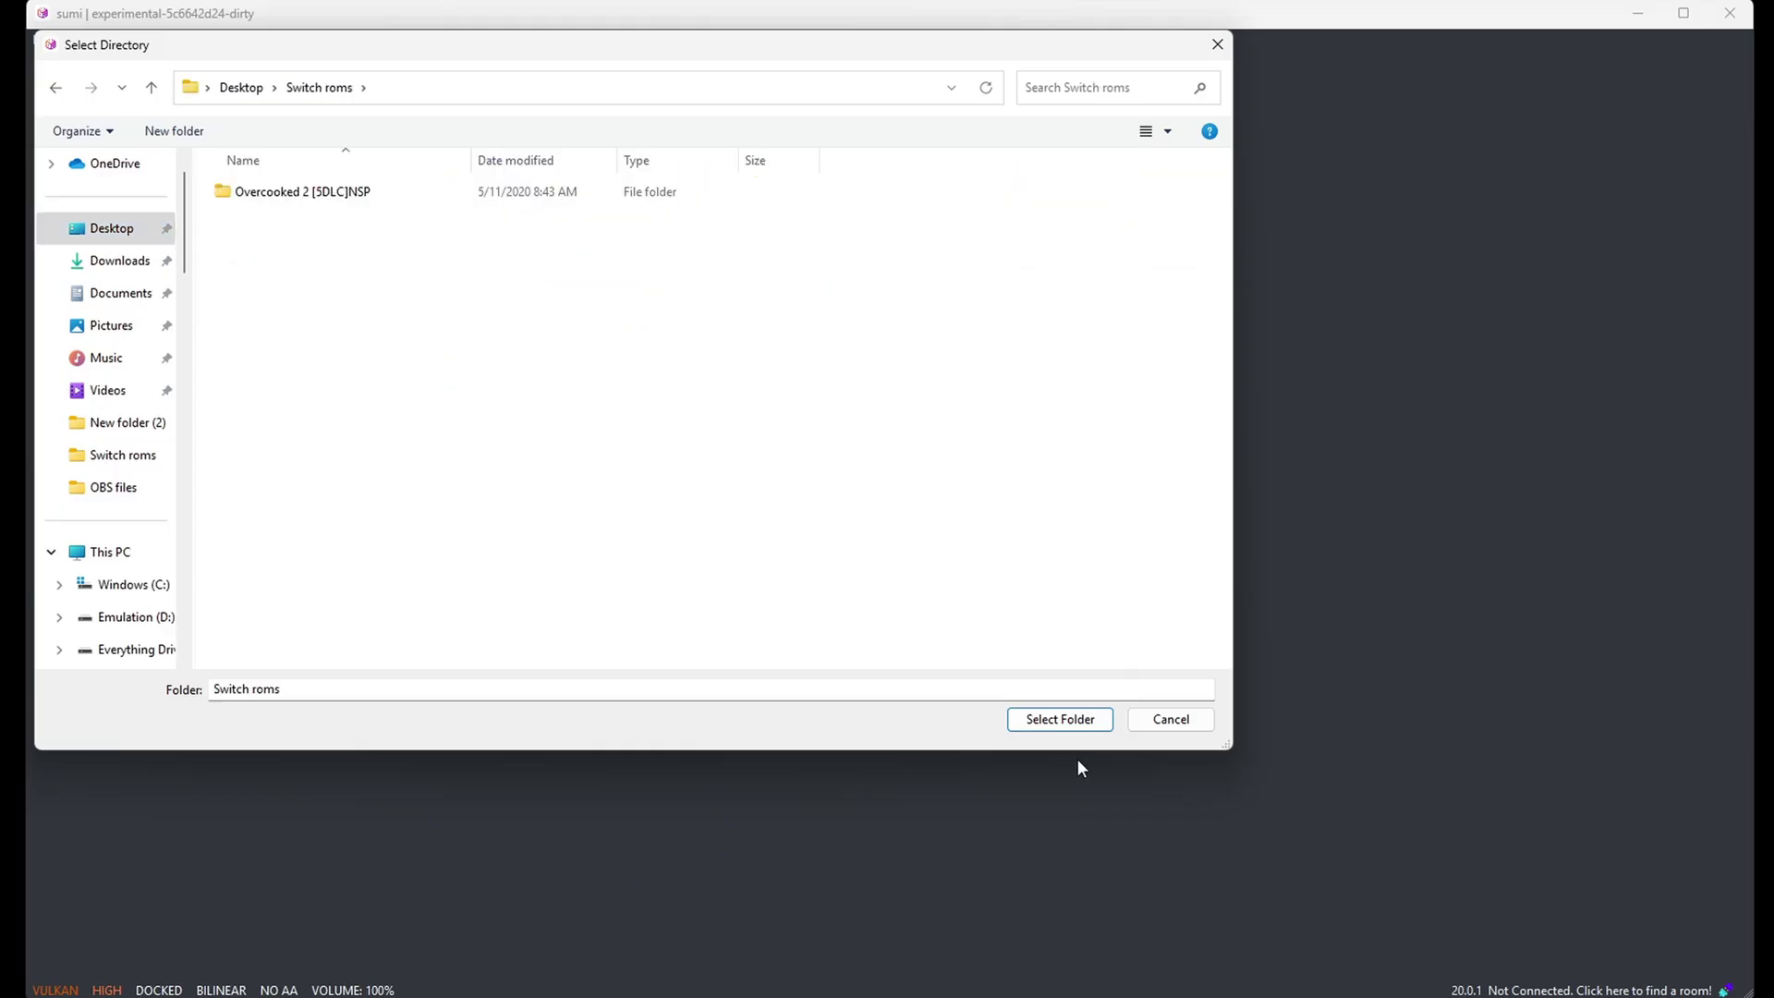
{"action": "left_click", "coordinate": [1090, 720]}
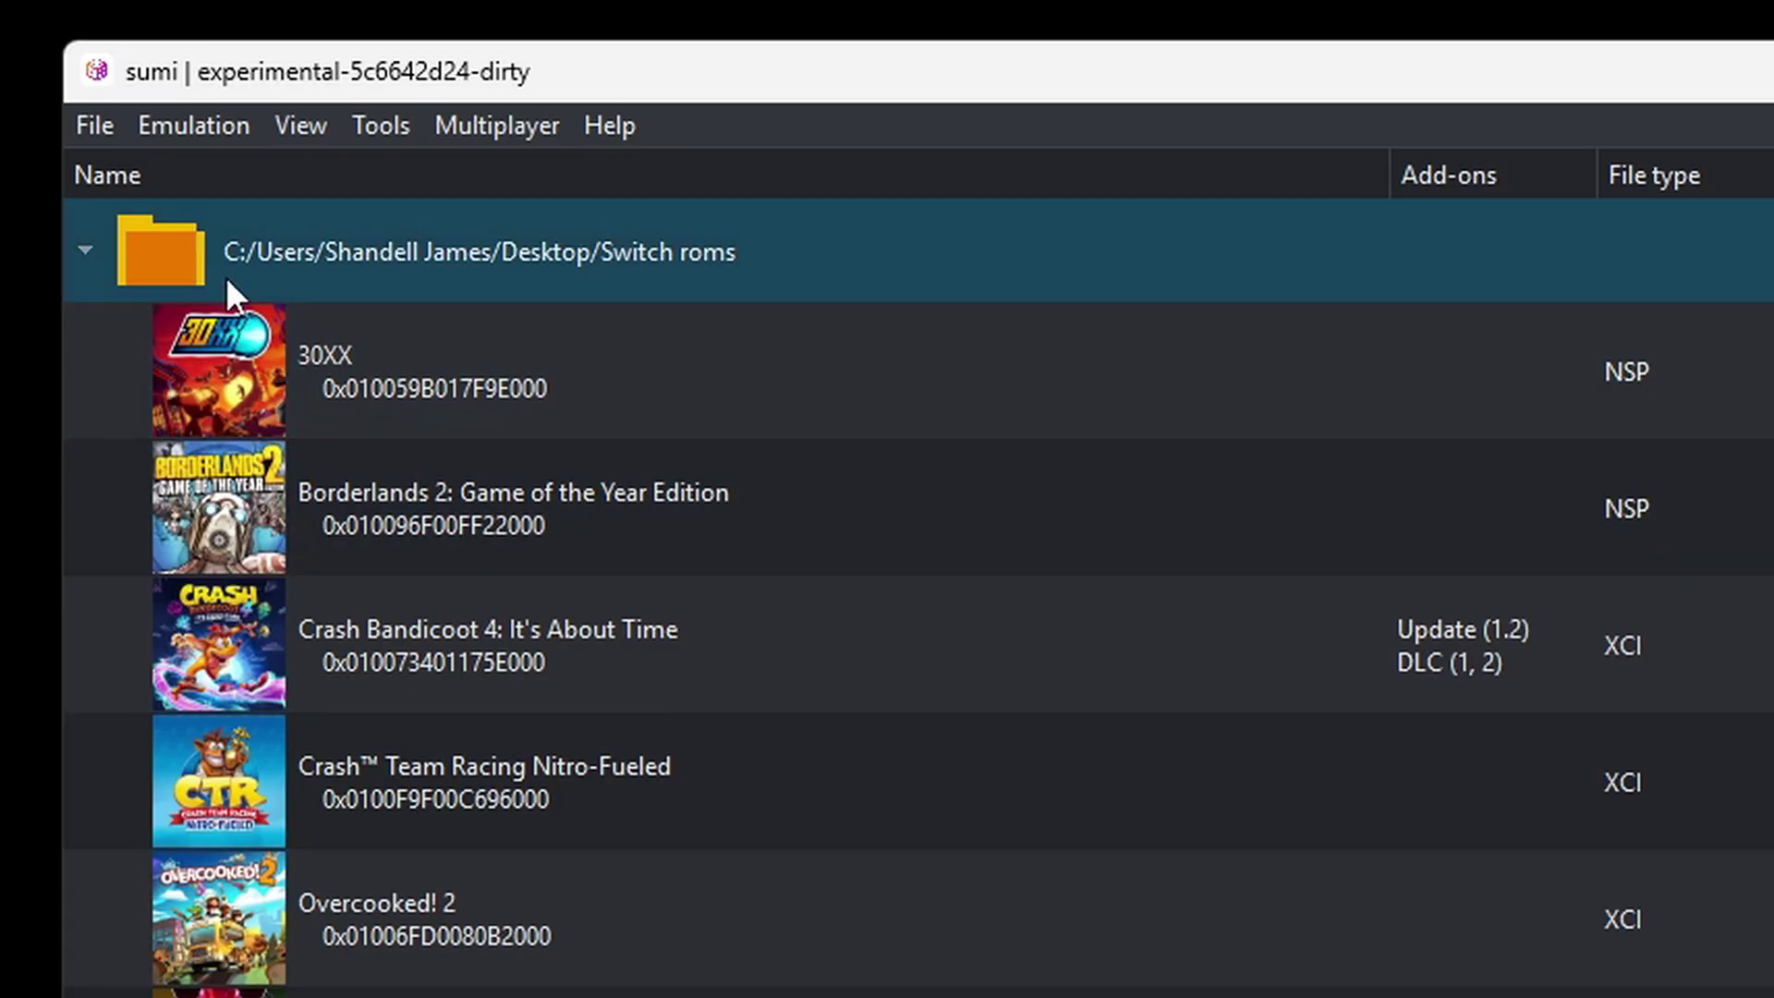
Install all five Overcooked! 2 DLC NSP files from the Overcooked 2 [5DLC]NSP folder to NAND
{"action": "left_click", "coordinate": [92, 123]}
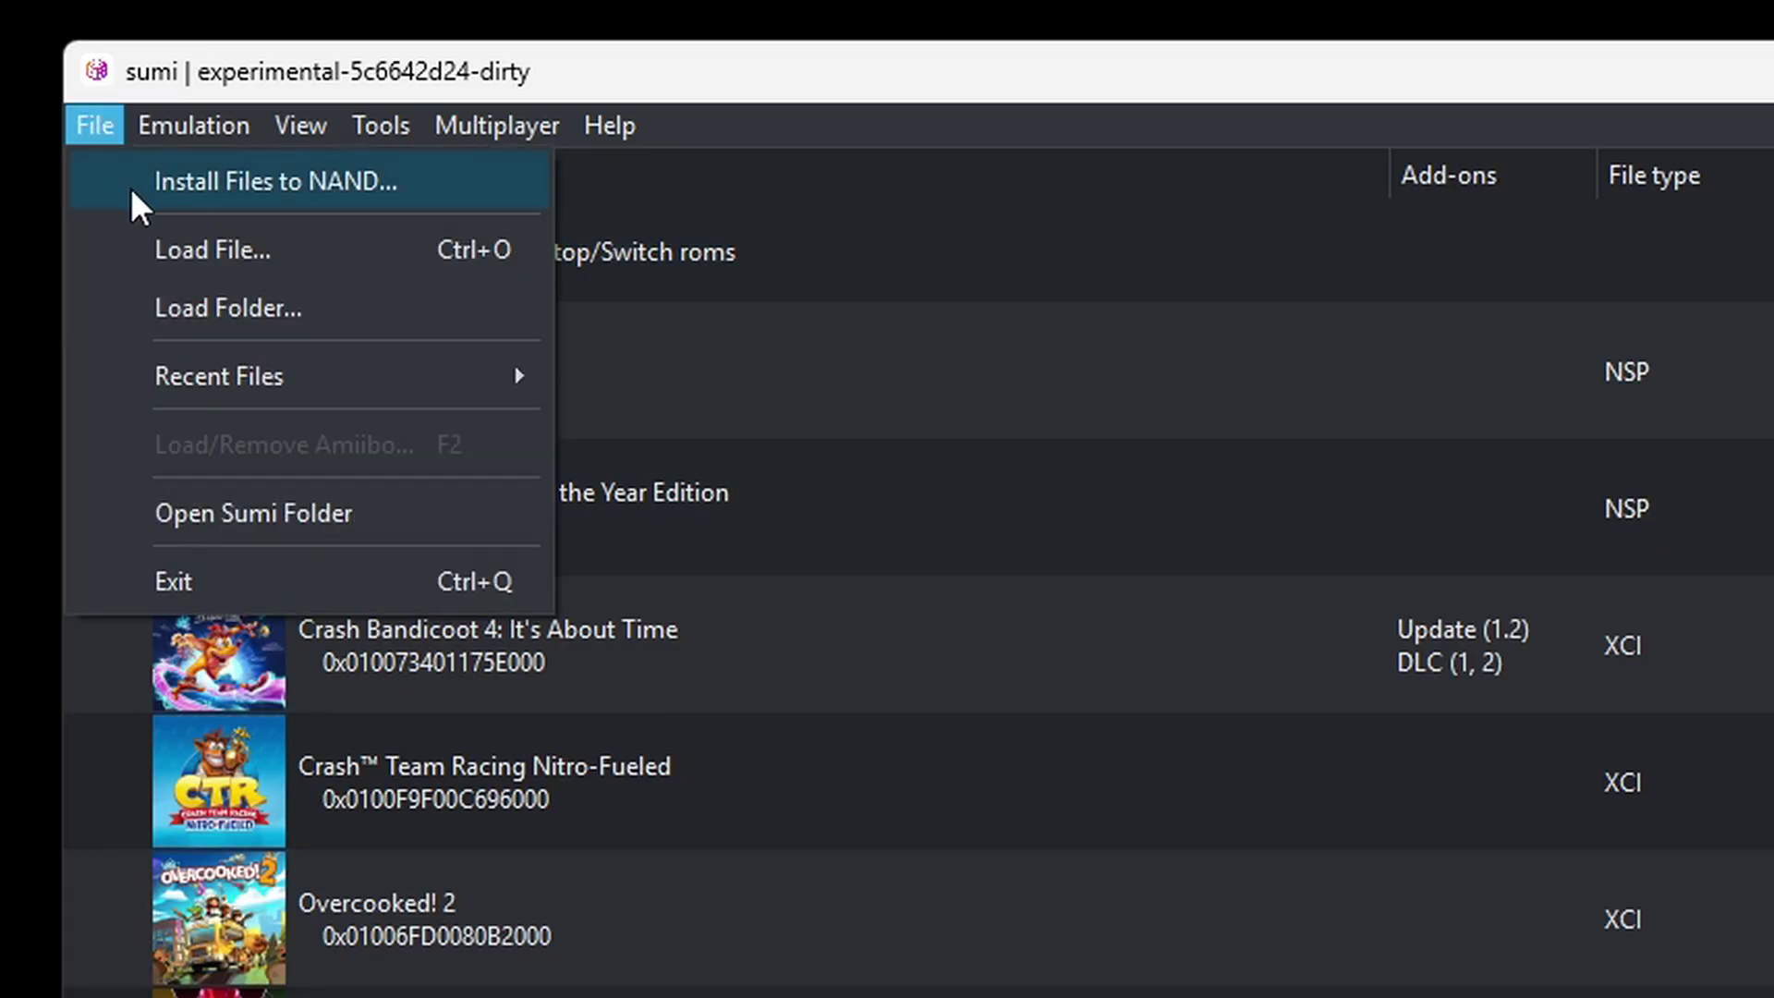
{"action": "left_click", "coordinate": [147, 179]}
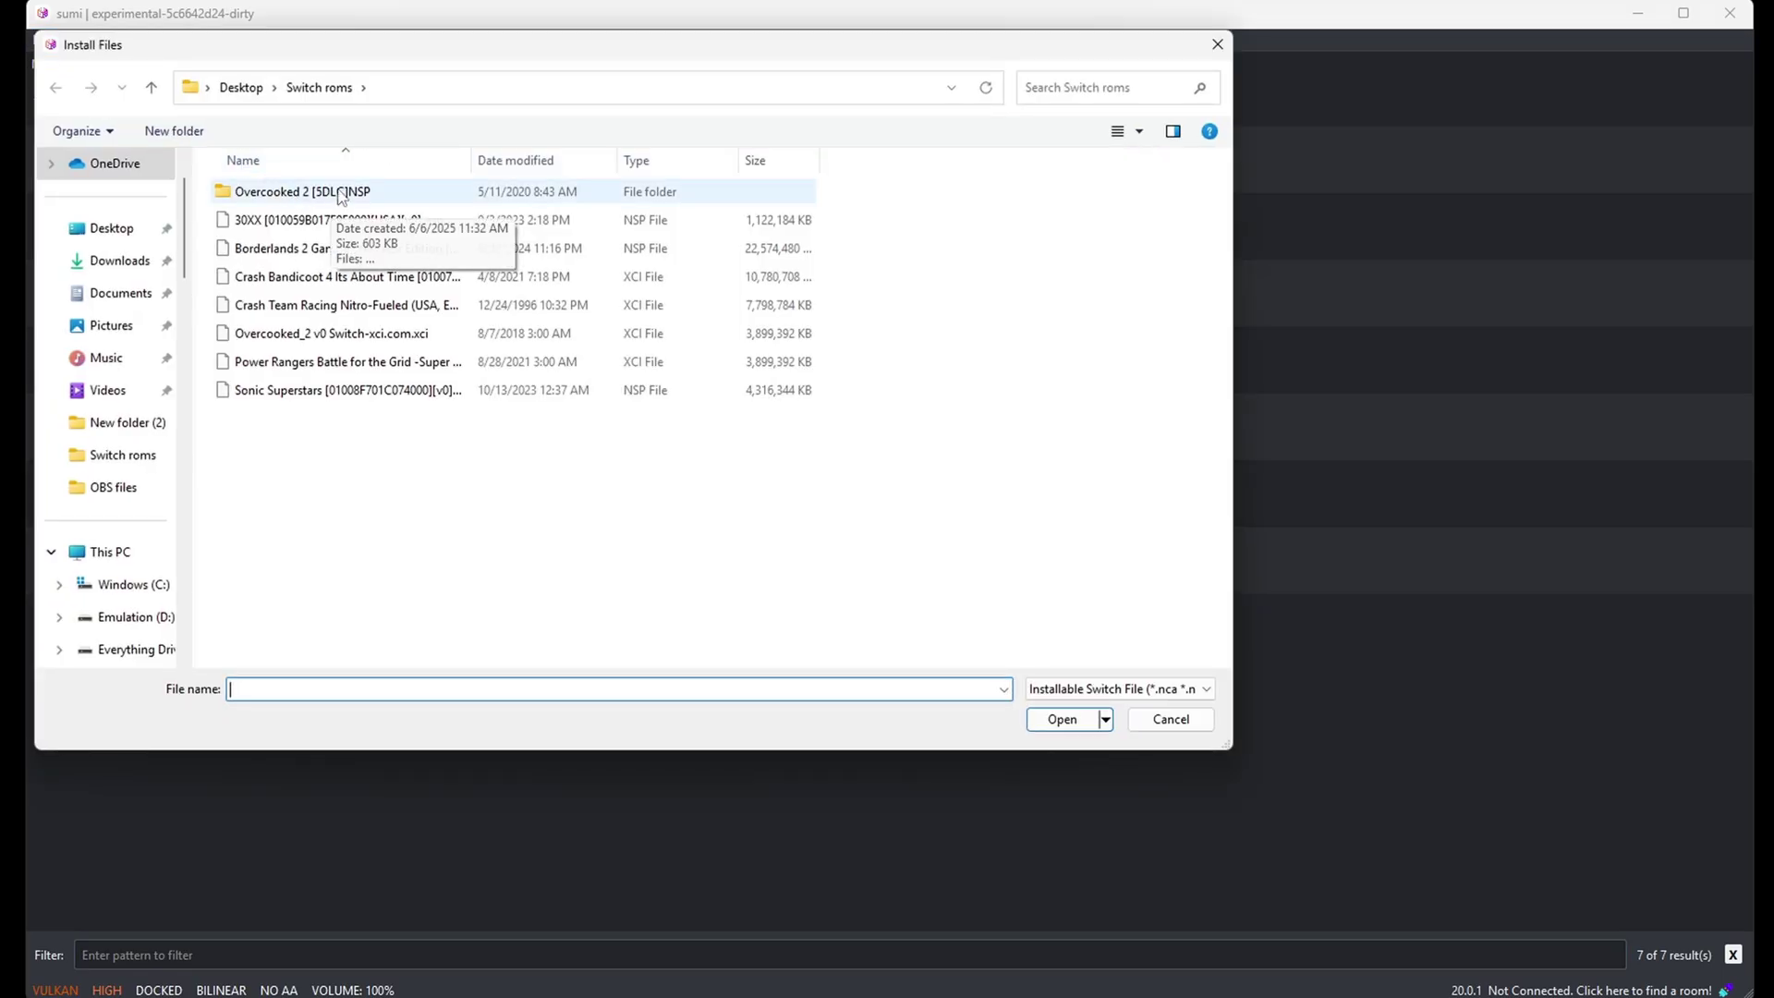
{"action": "double_click", "coordinate": [340, 196]}
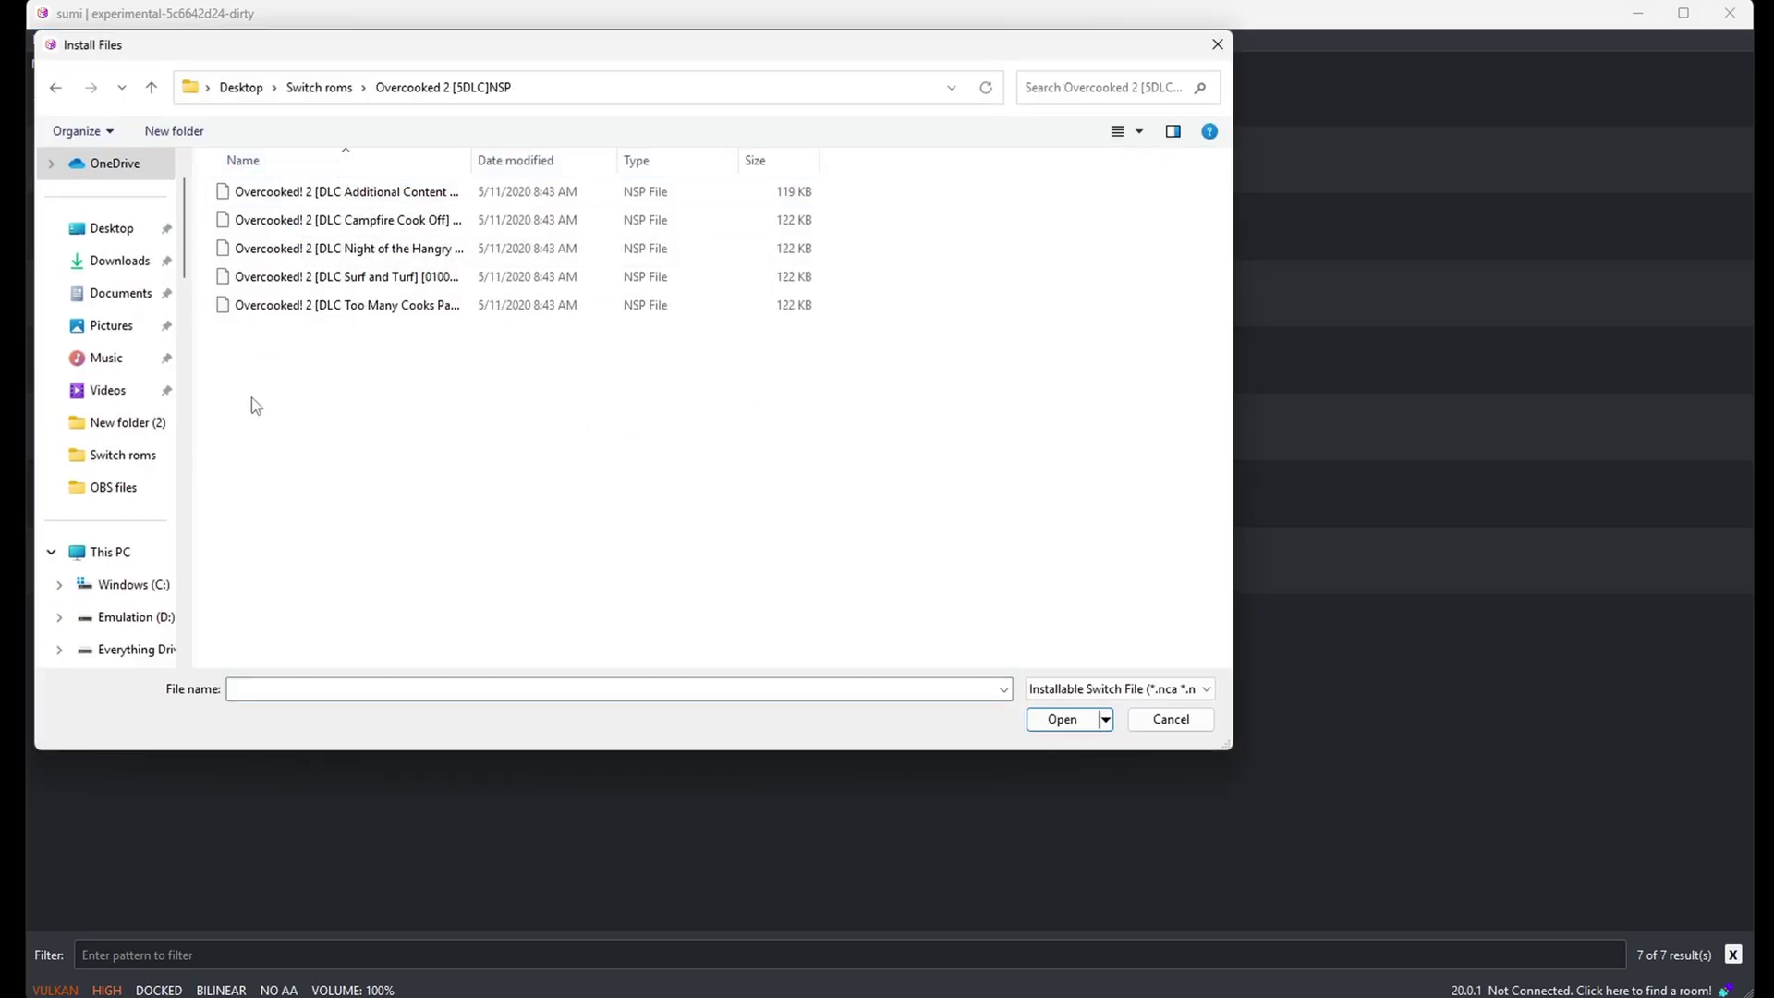
{"action": "left_click_drag", "start_coordinate": [252, 389], "coordinate": [333, 182]}
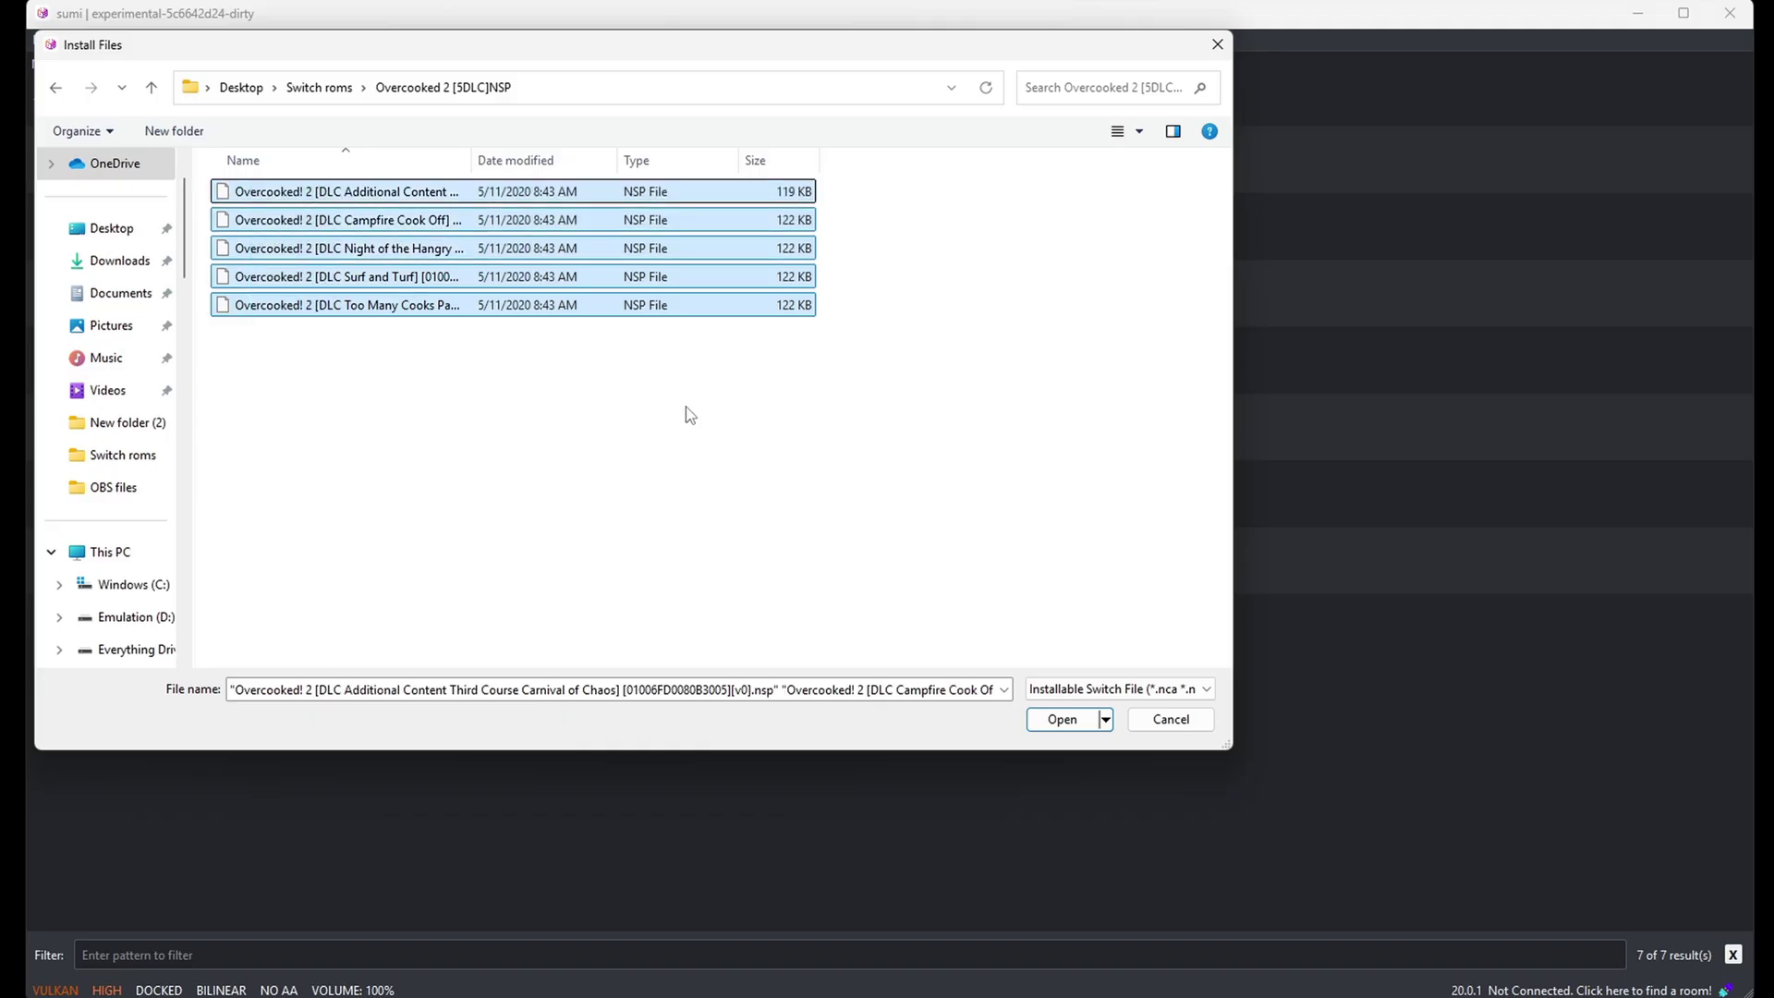
{"action": "left_click", "coordinate": [1063, 719]}
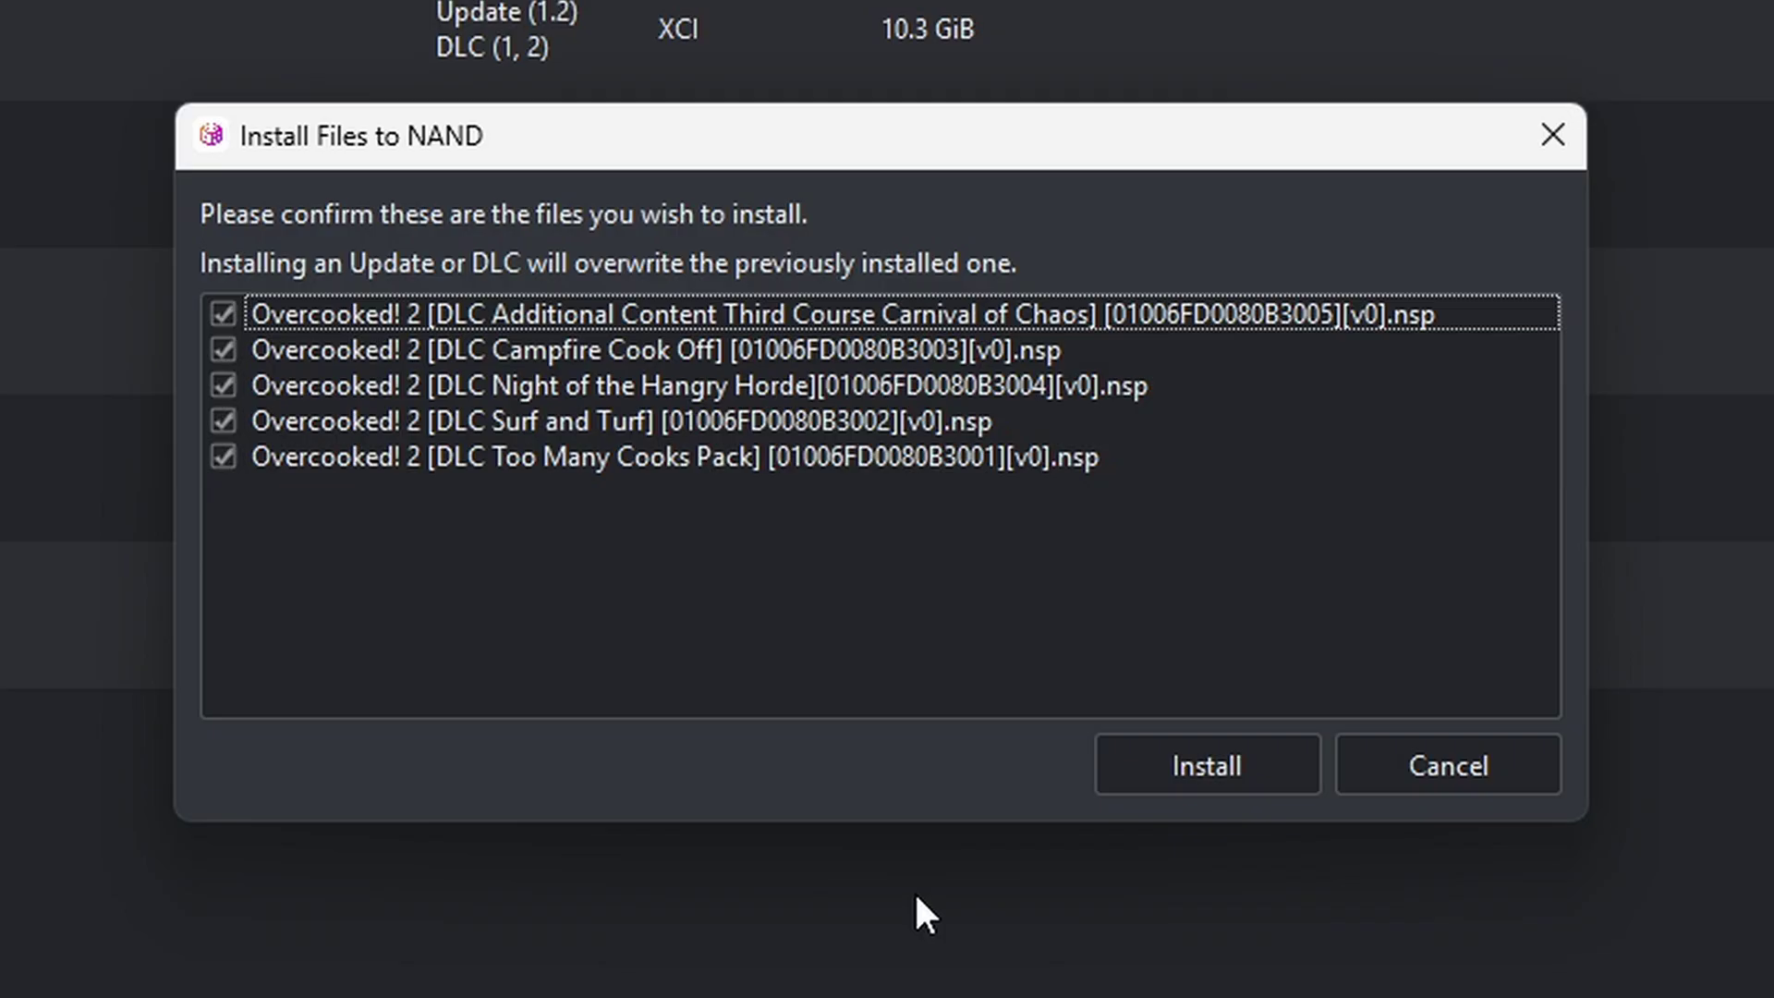
{"action": "left_click", "coordinate": [1235, 776]}
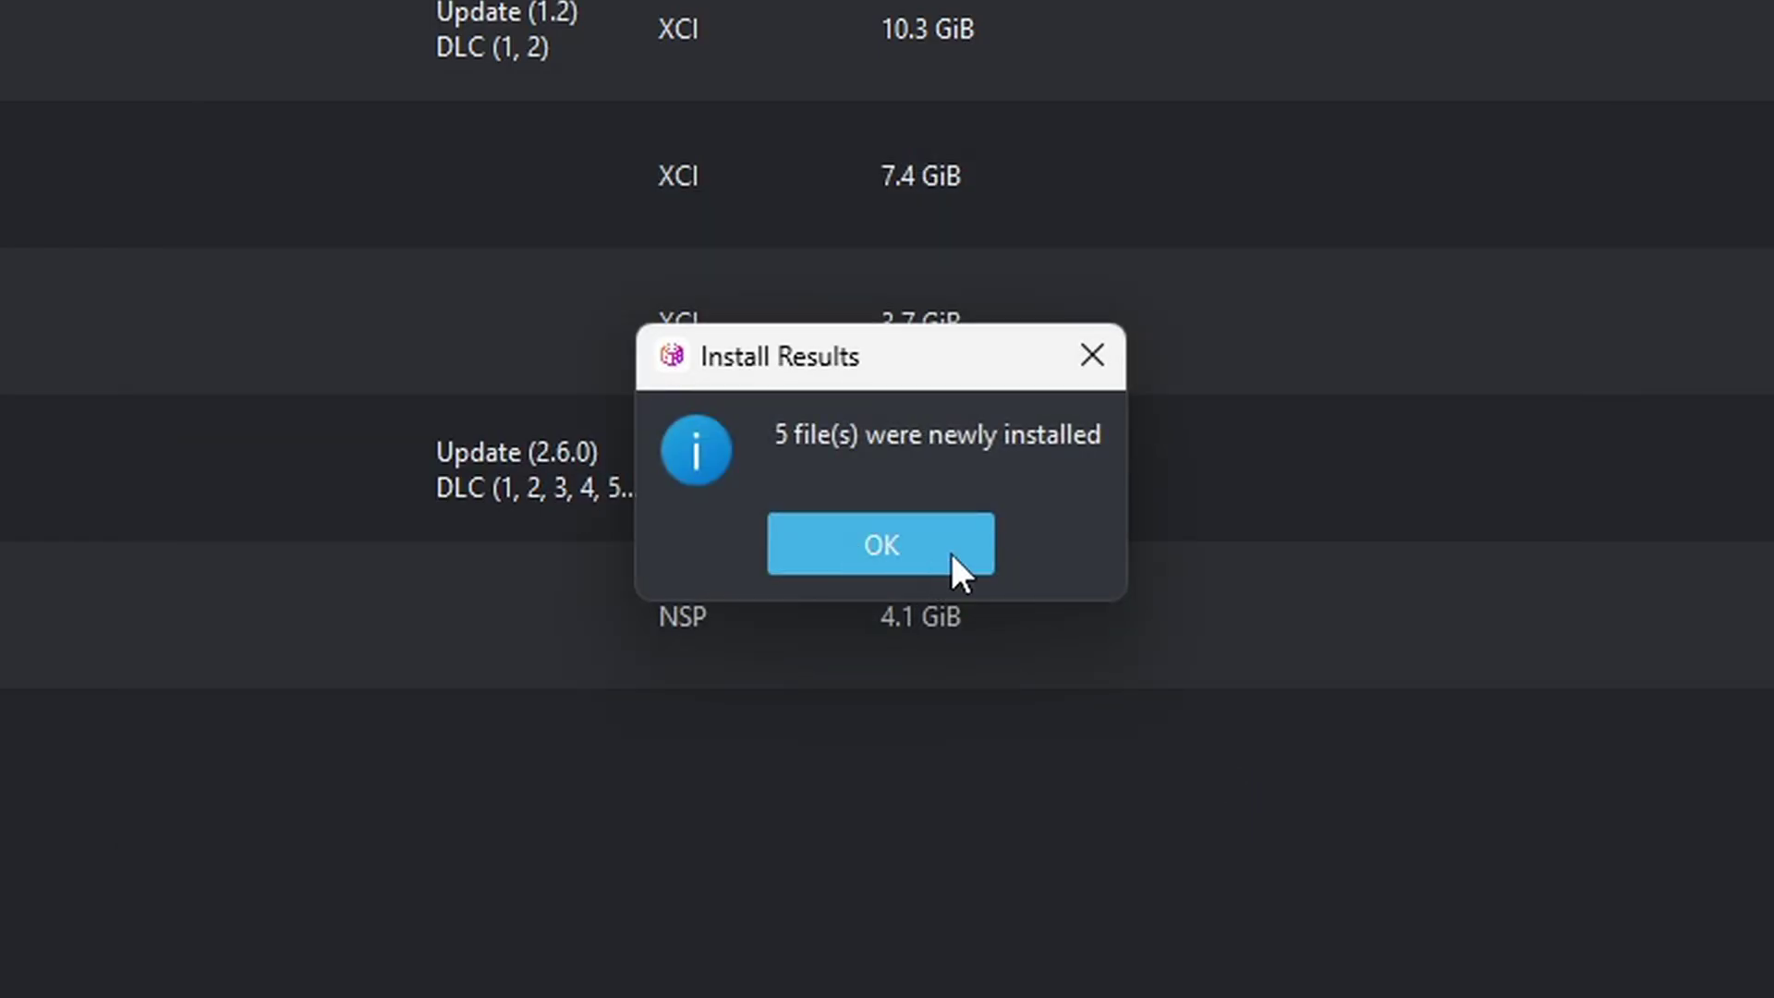
{"action": "left_click", "coordinate": [913, 545]}
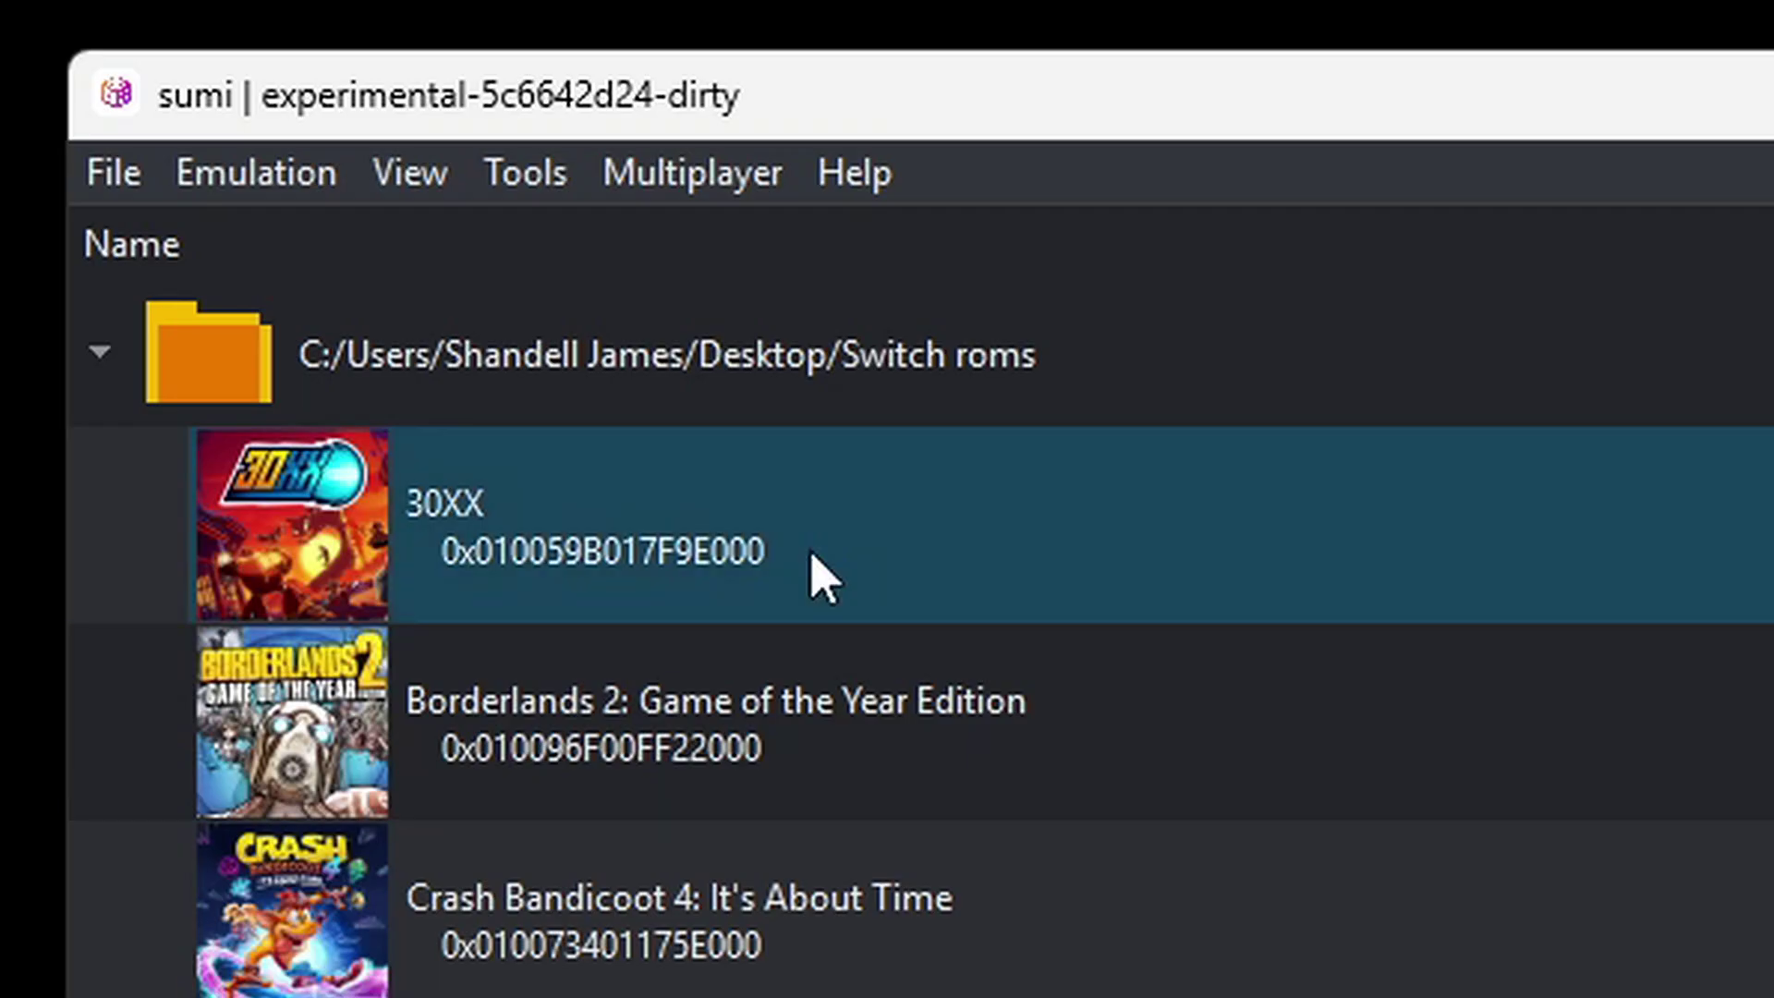
Check the graphics device choice in the emulator's configuration and set the graphics resolution to 2X (1440p/2160p)
{"action": "left_click", "coordinate": [100, 41]}
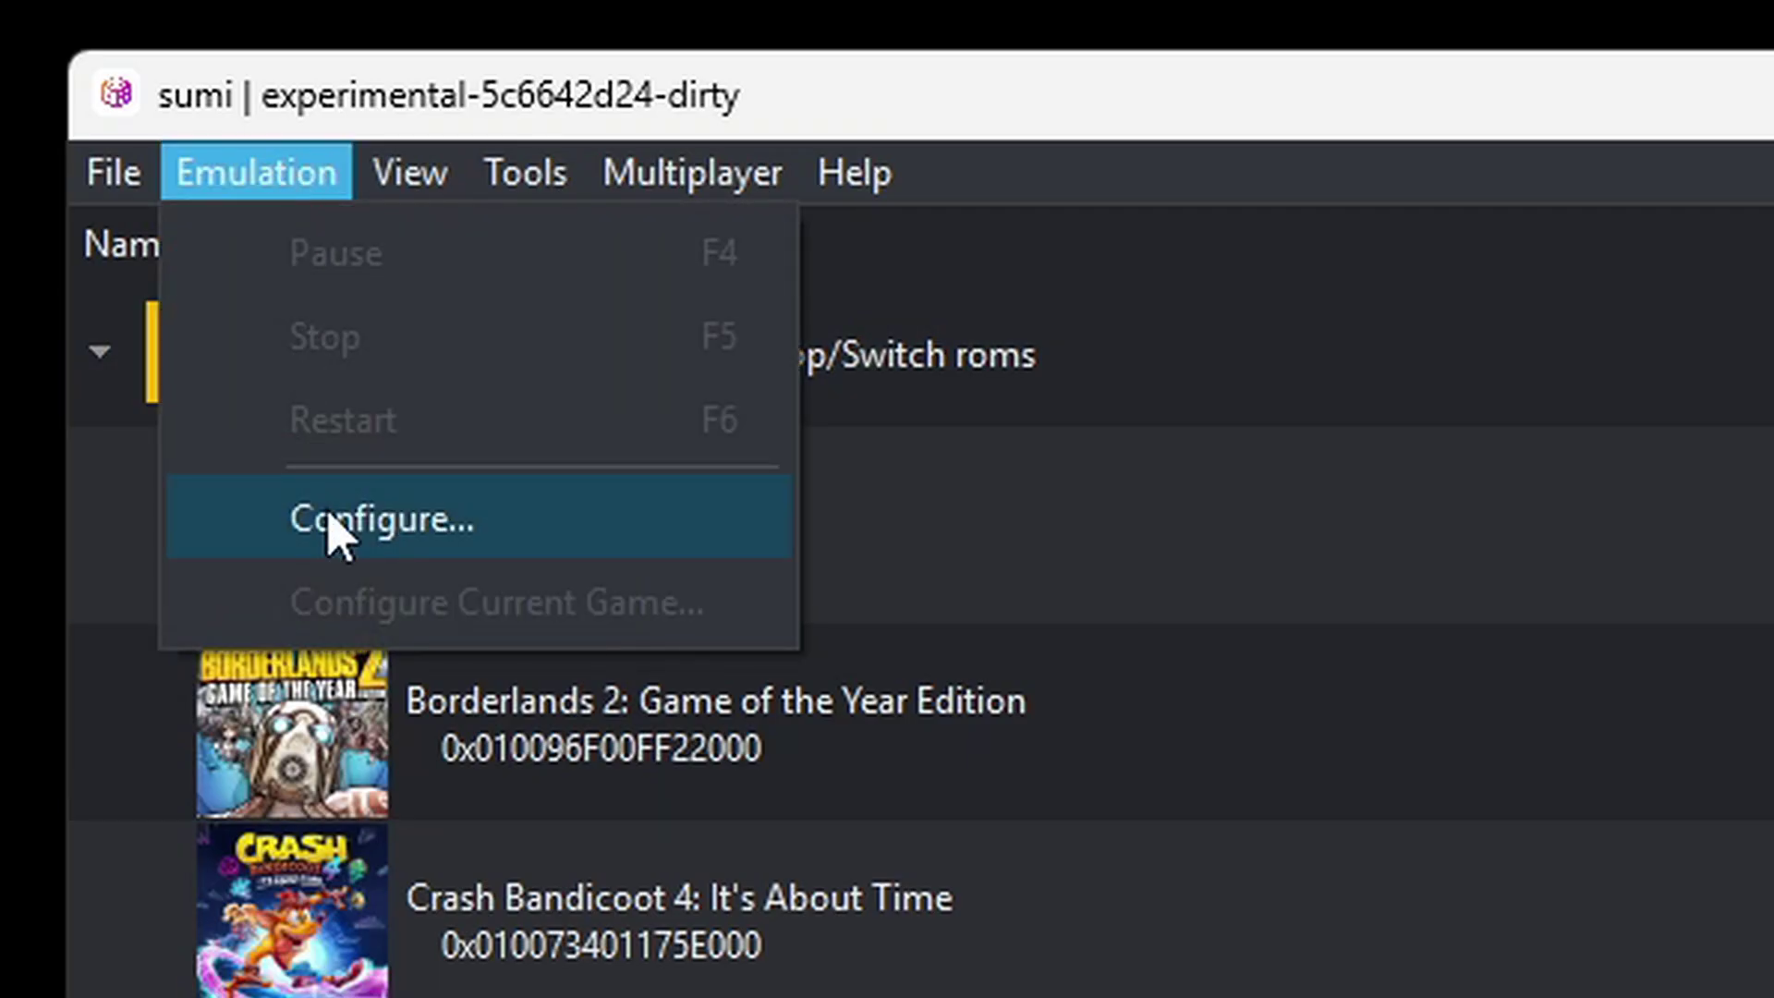
{"action": "left_click", "coordinate": [341, 517]}
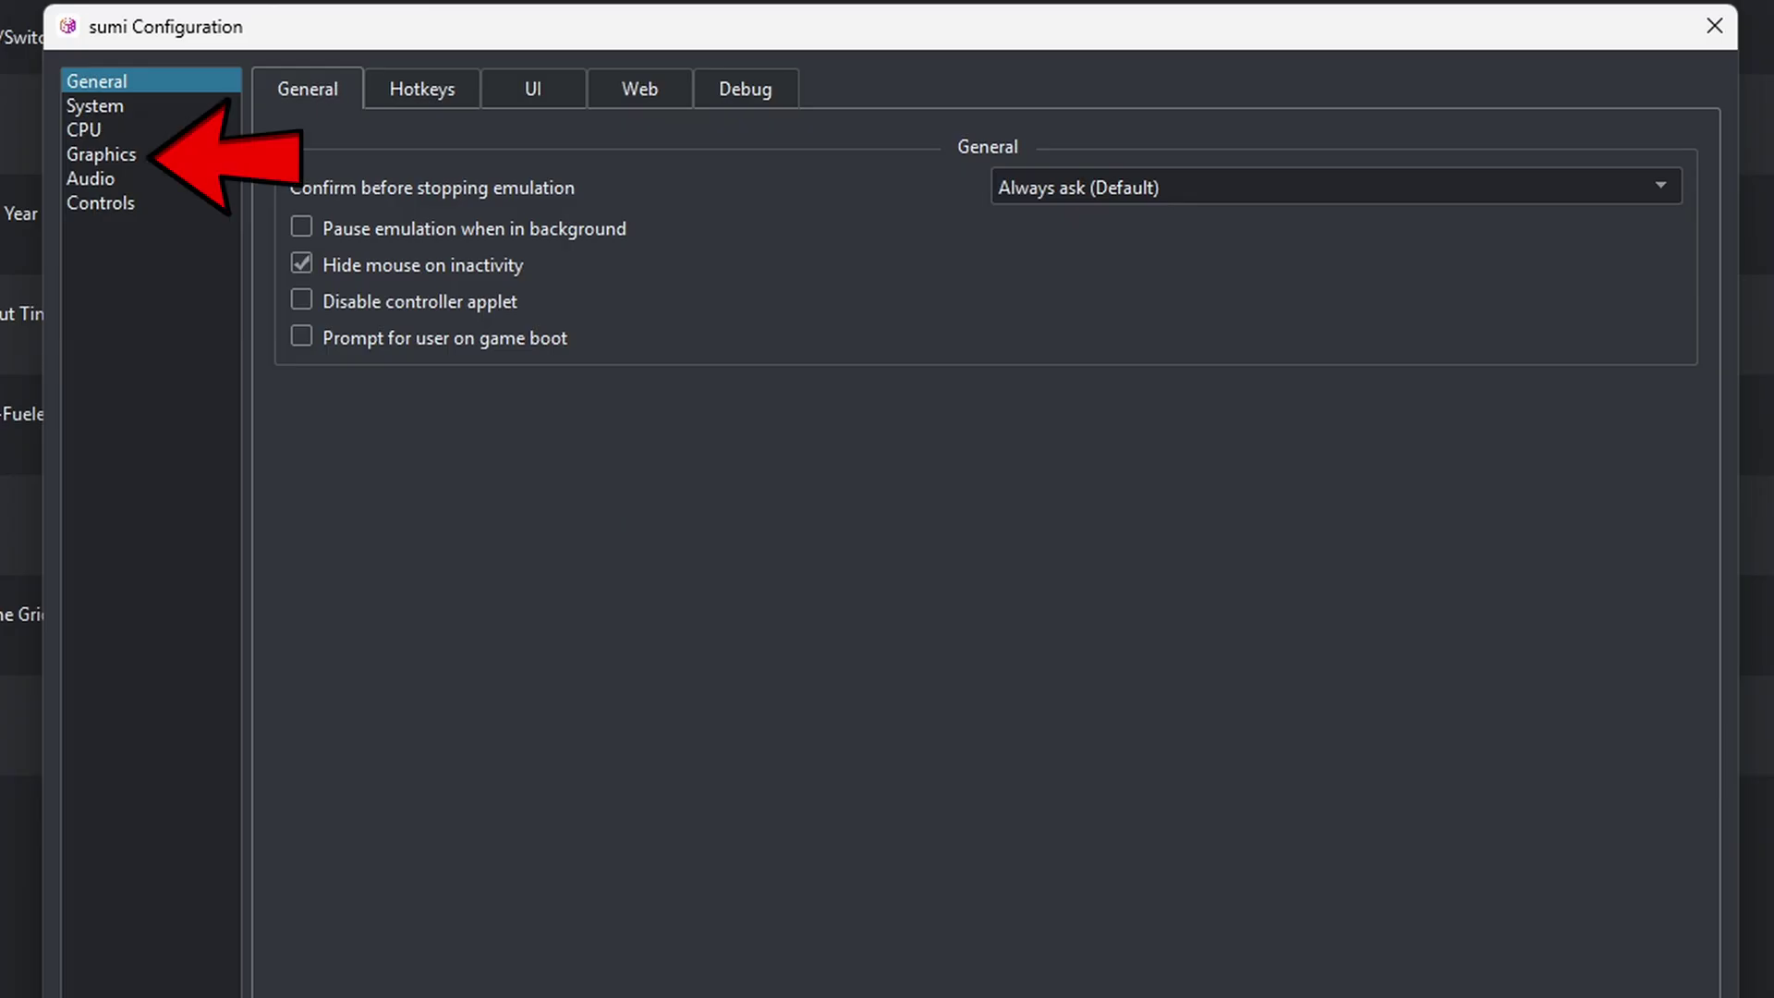
{"action": "left_click", "coordinate": [130, 155]}
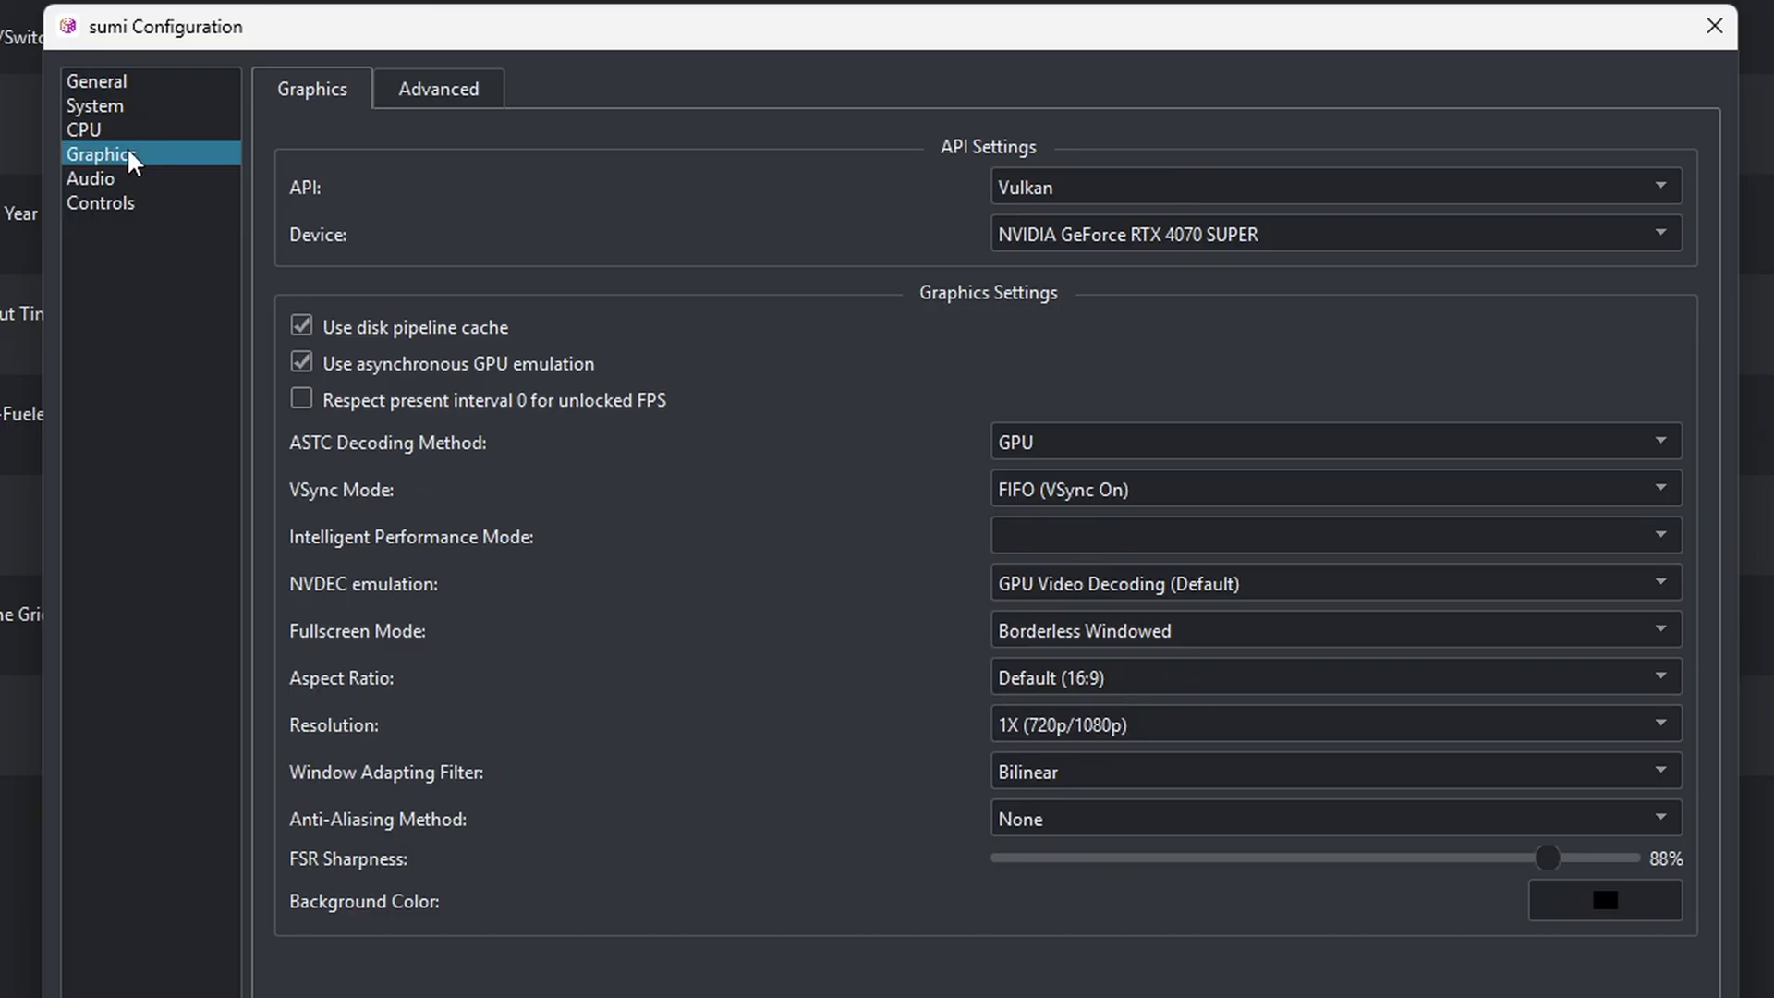
{"action": "left_click", "coordinate": [1666, 229]}
{"action": "left_click", "coordinate": [1671, 225]}
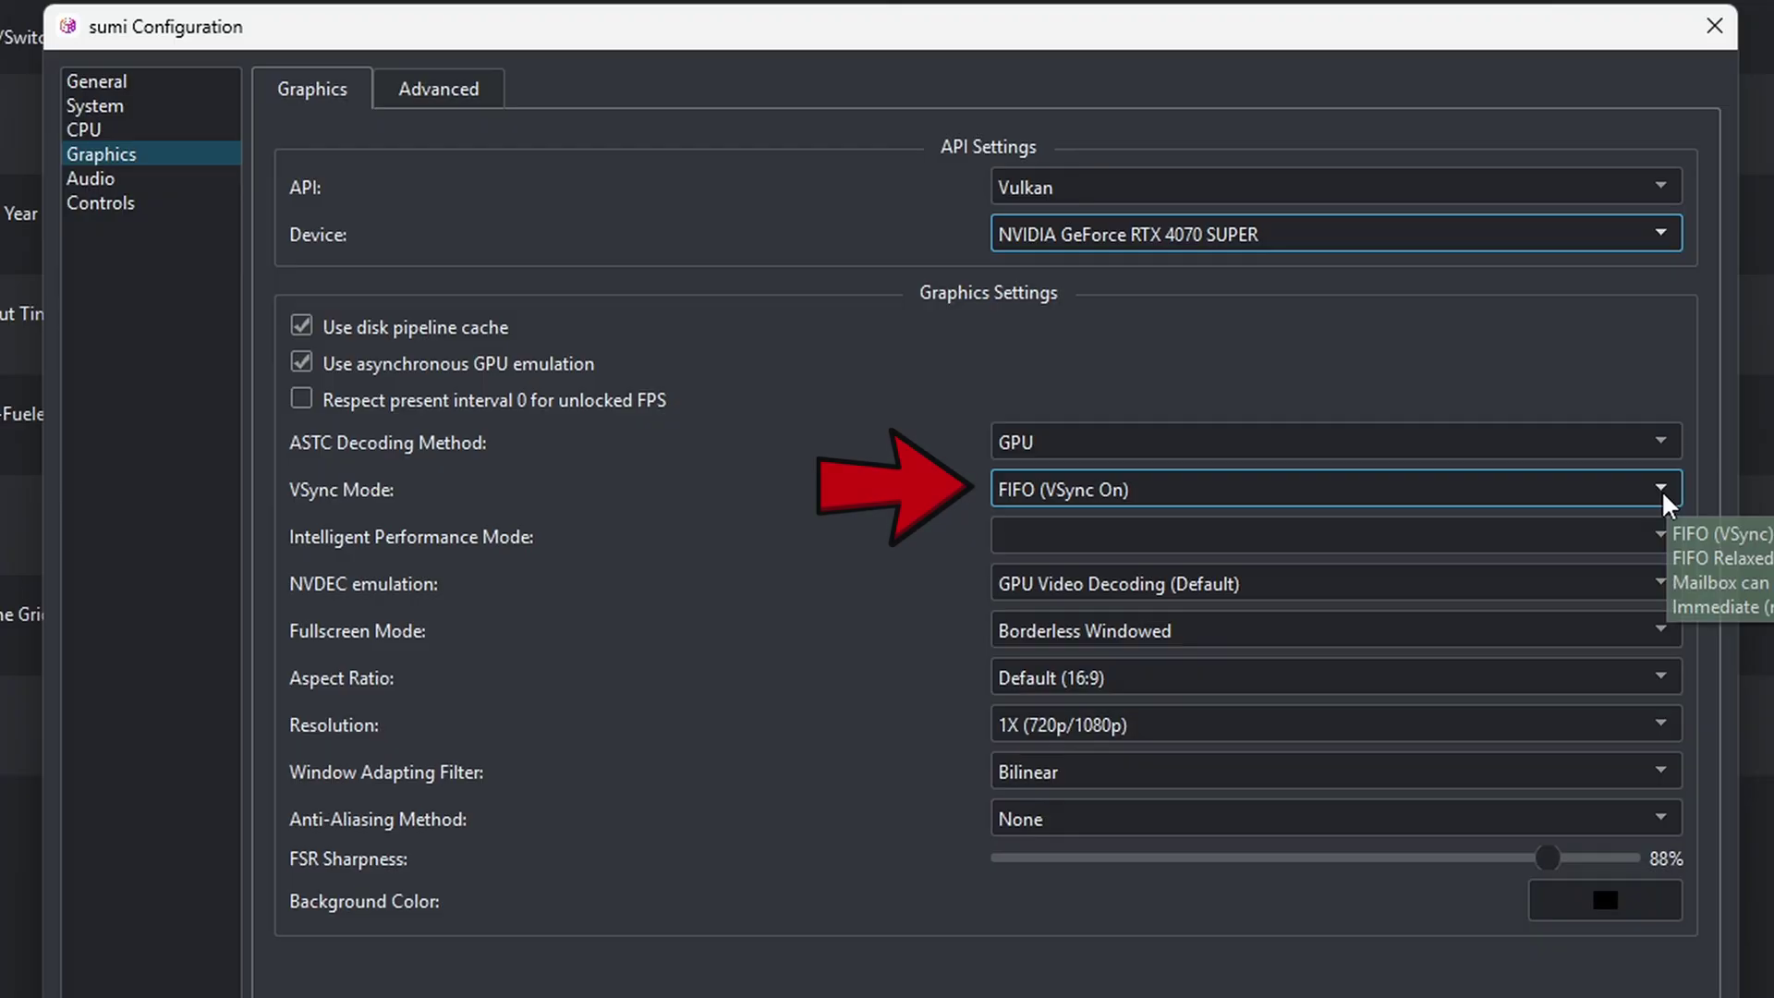
{"action": "left_click", "coordinate": [1658, 722]}
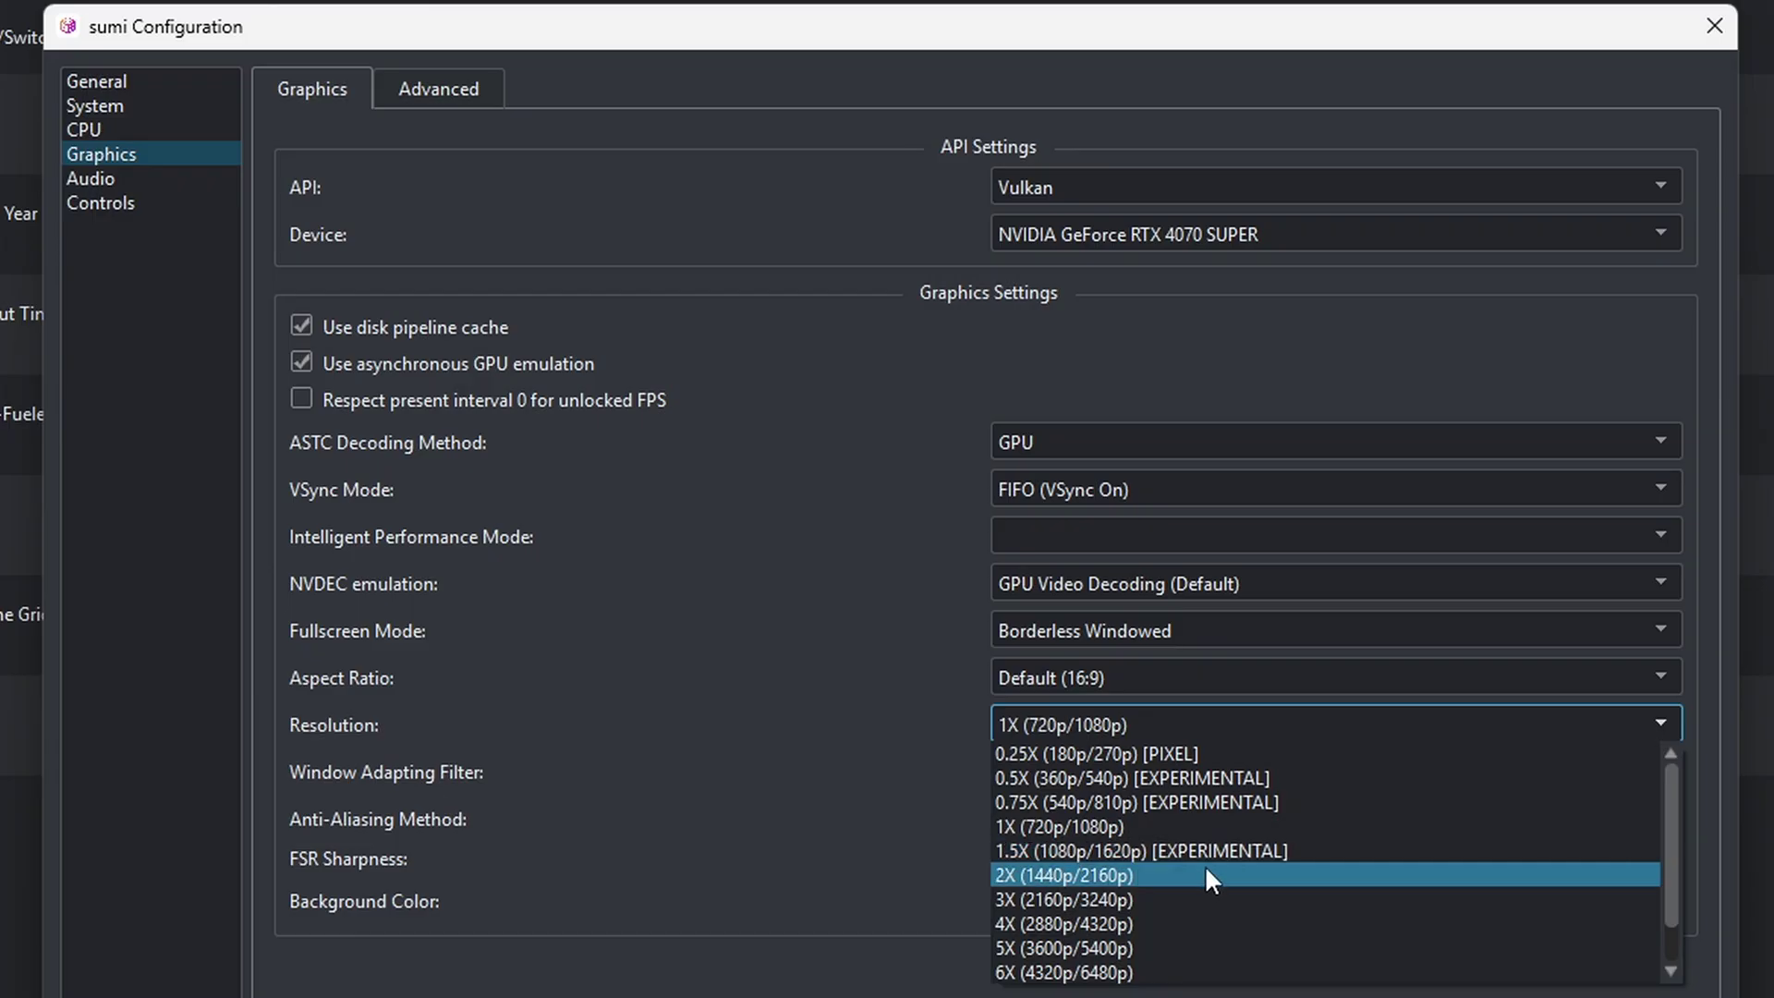
{"action": "left_click", "coordinate": [1157, 878]}
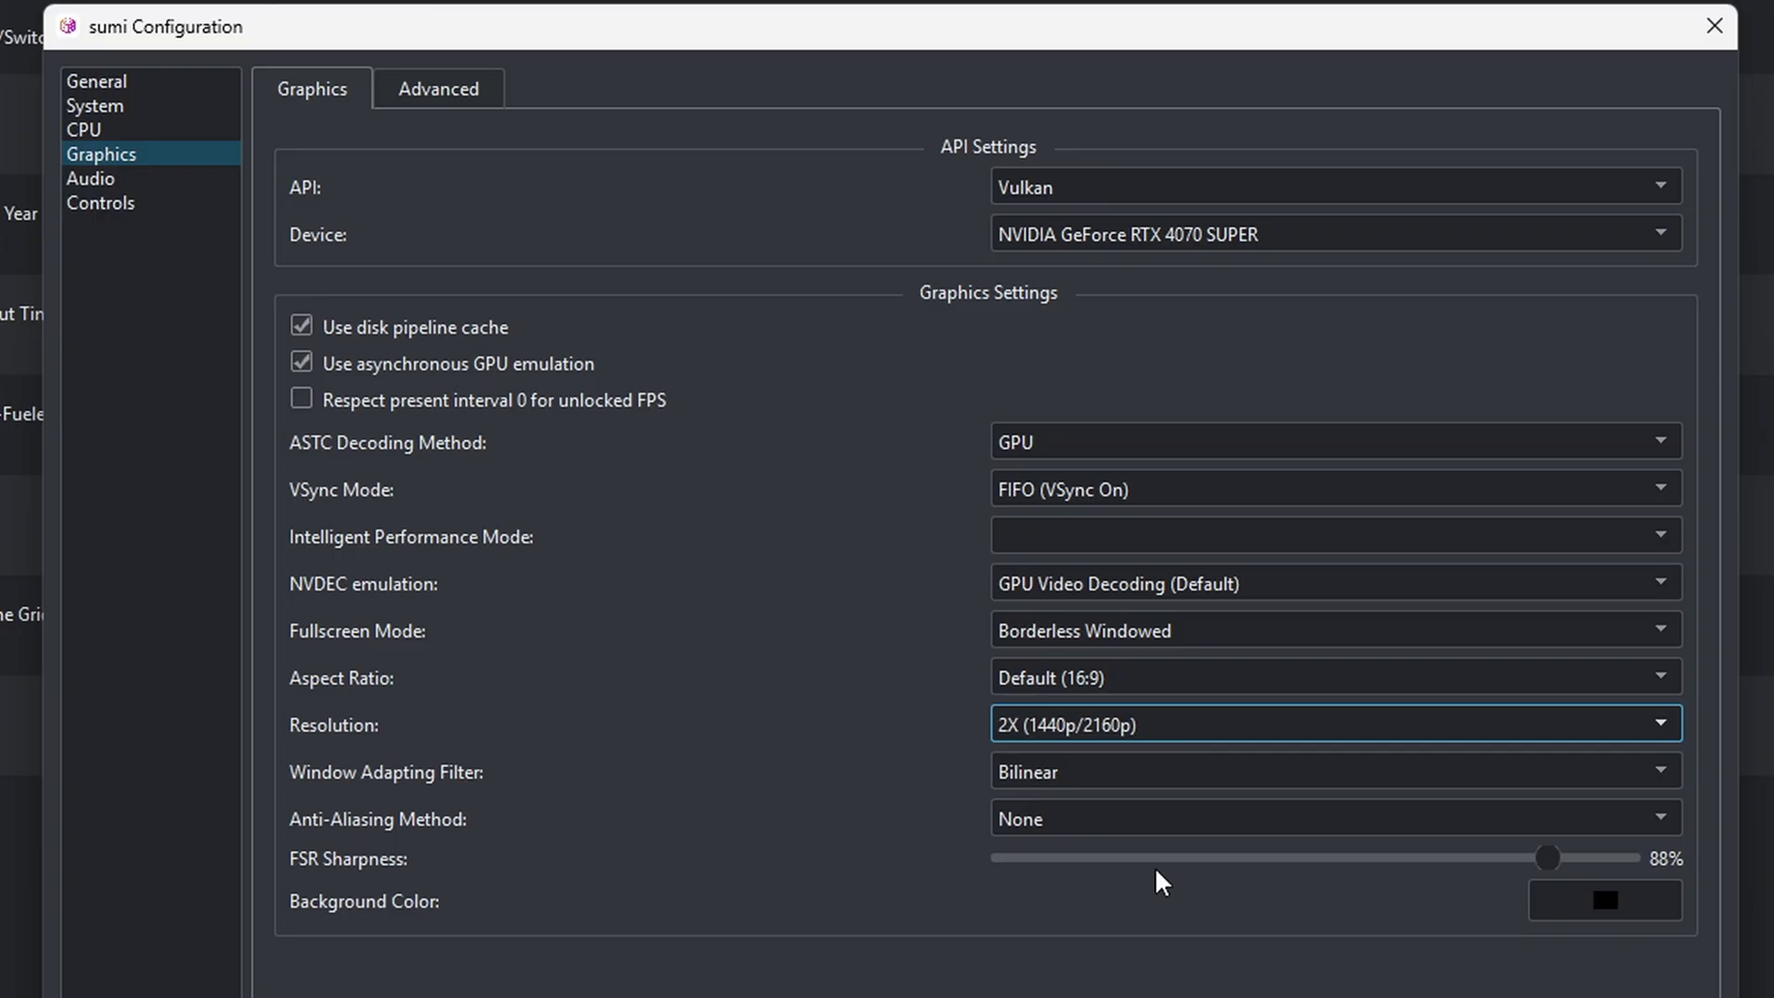
{"action": "key", "text": "Tab"}
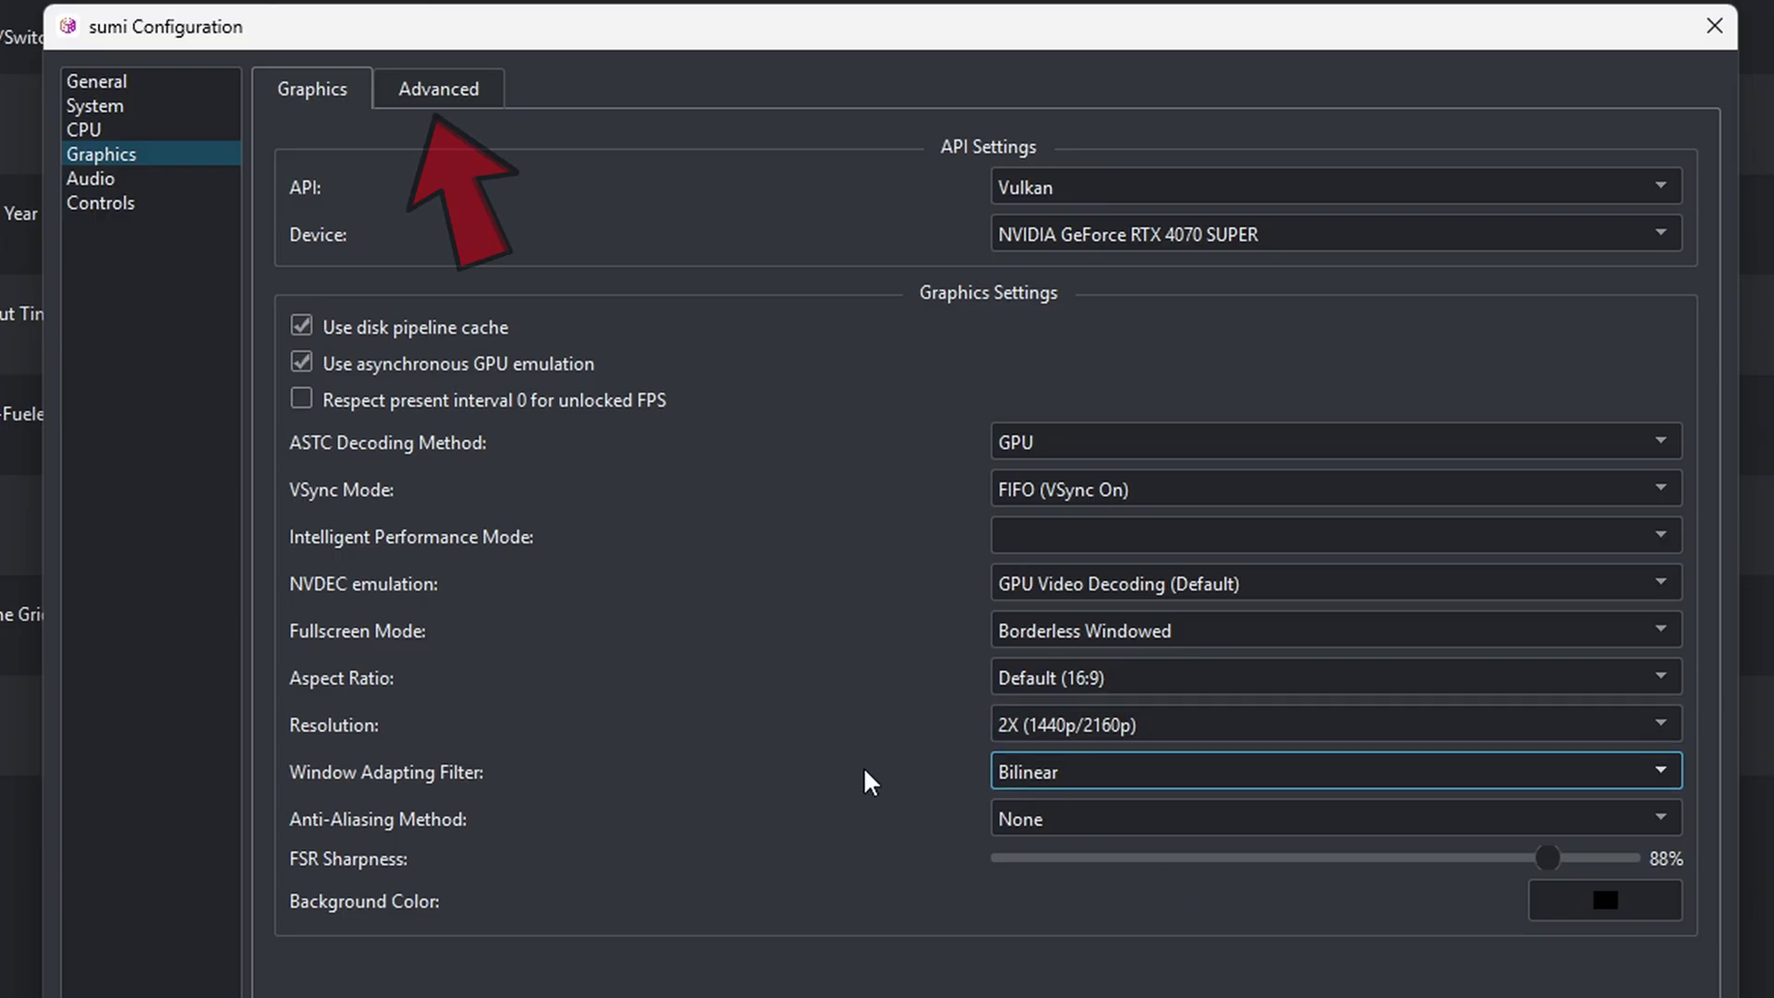
Enable asynchronous presentation (Vulkan only) and Enhanced Shader Building in the advanced graphics settings
{"action": "left_click", "coordinate": [456, 92]}
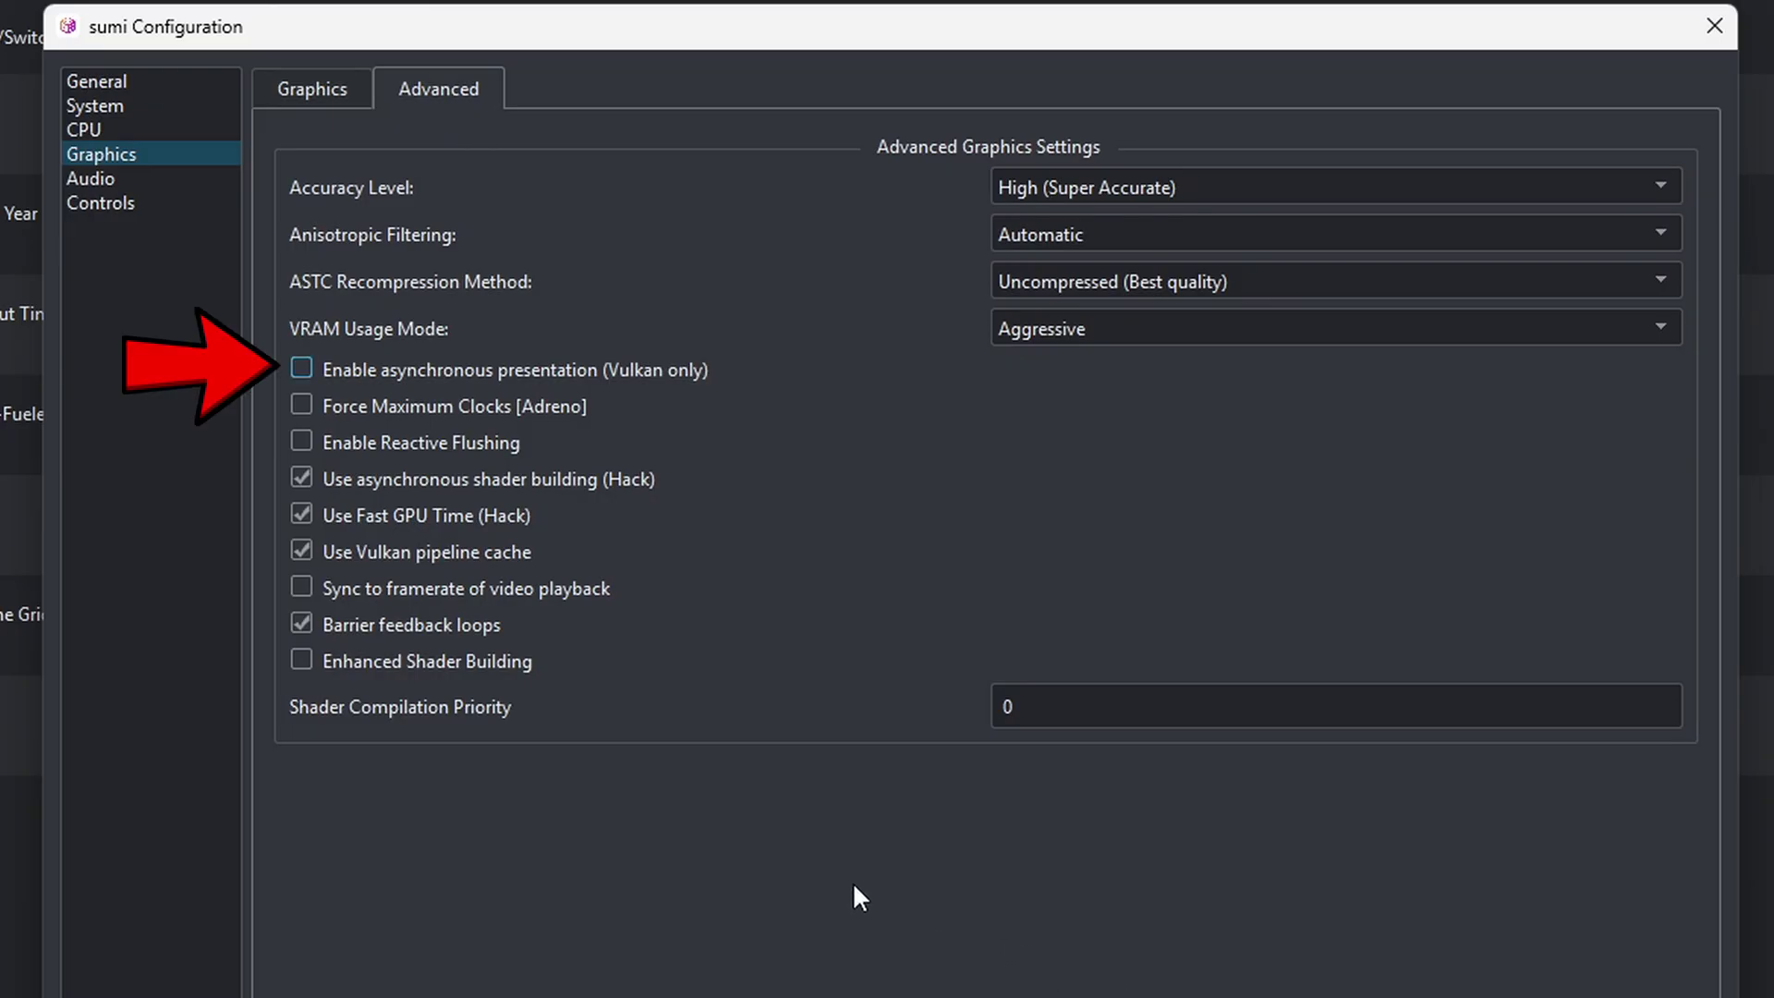
{"action": "left_click", "coordinate": [302, 369]}
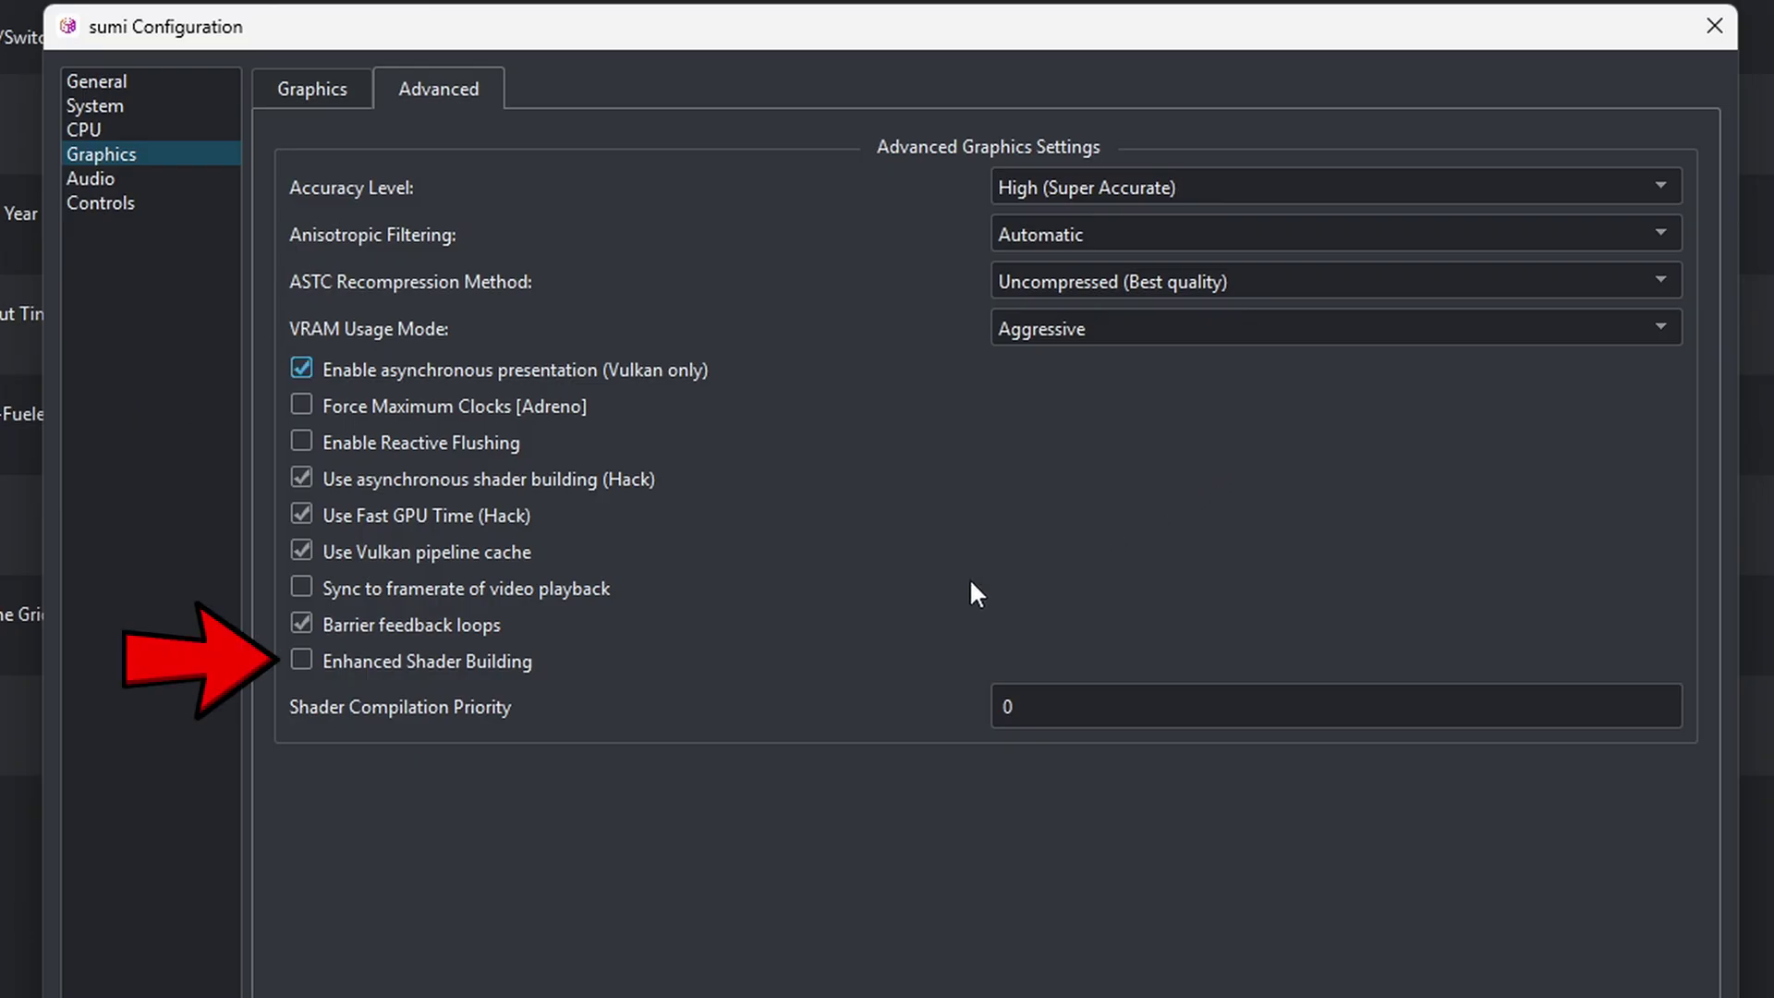
{"action": "left_click", "coordinate": [301, 662]}
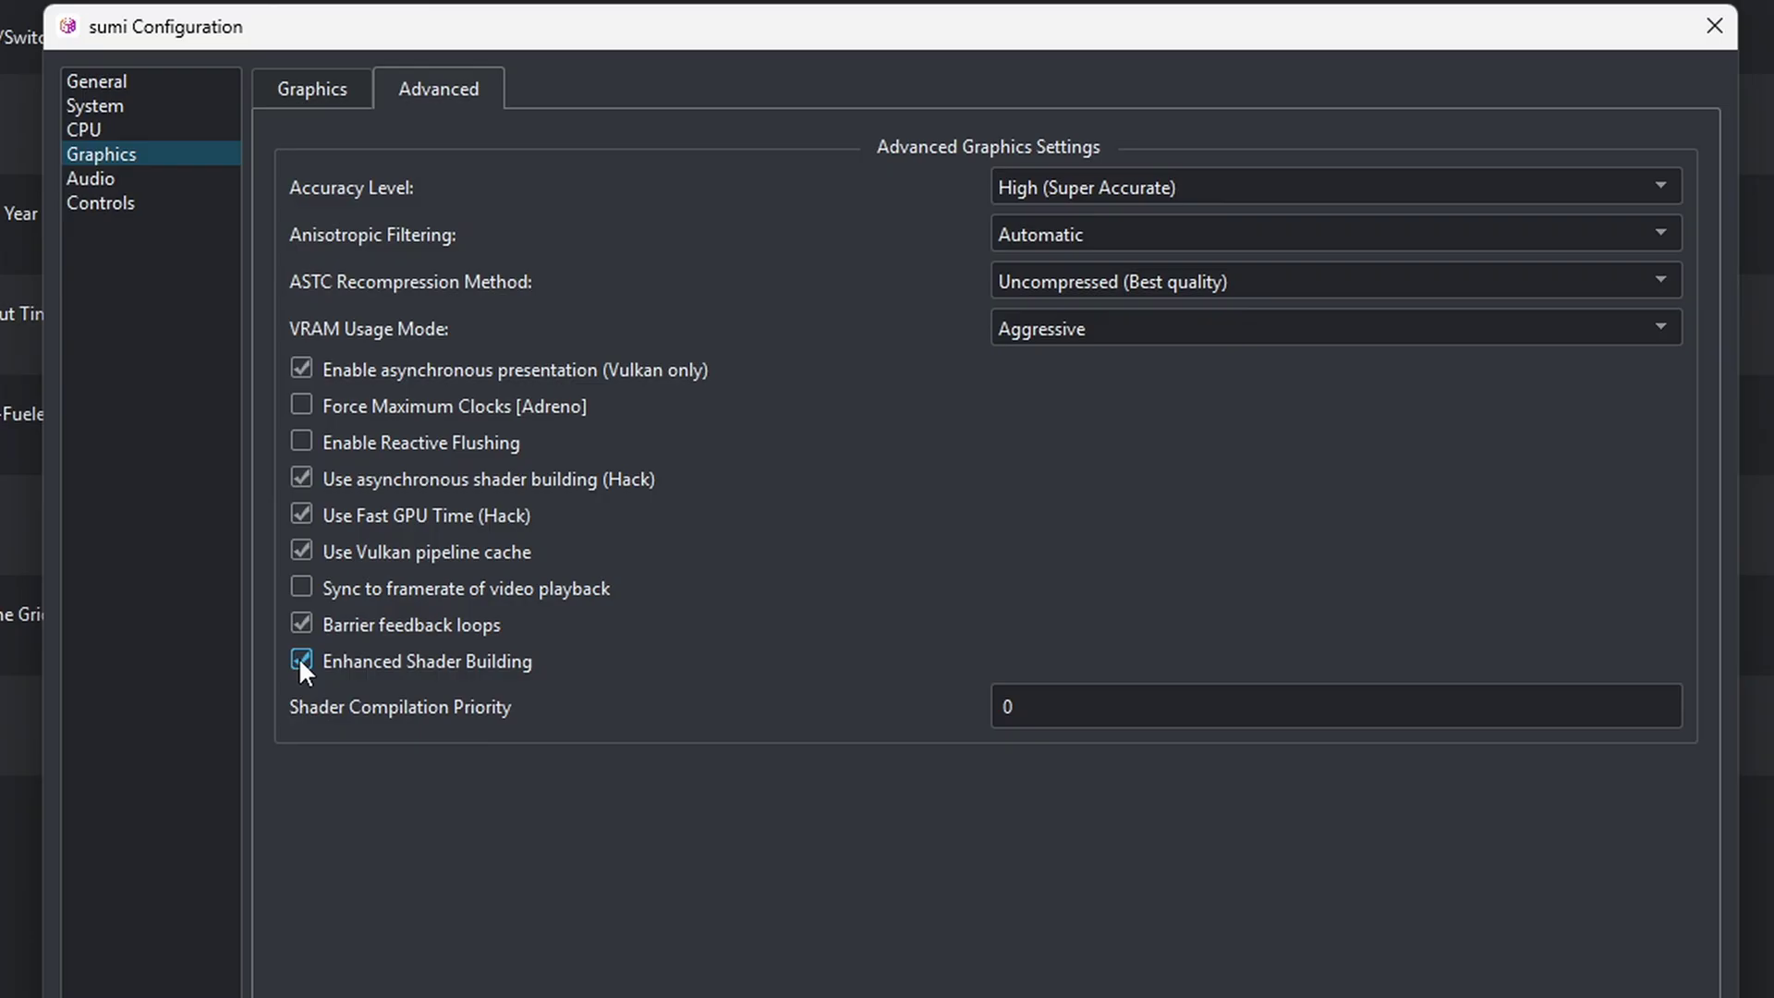
Set Player 1's input device to Xbox One Controller 0 in the controls configuration
{"action": "left_click", "coordinate": [126, 211]}
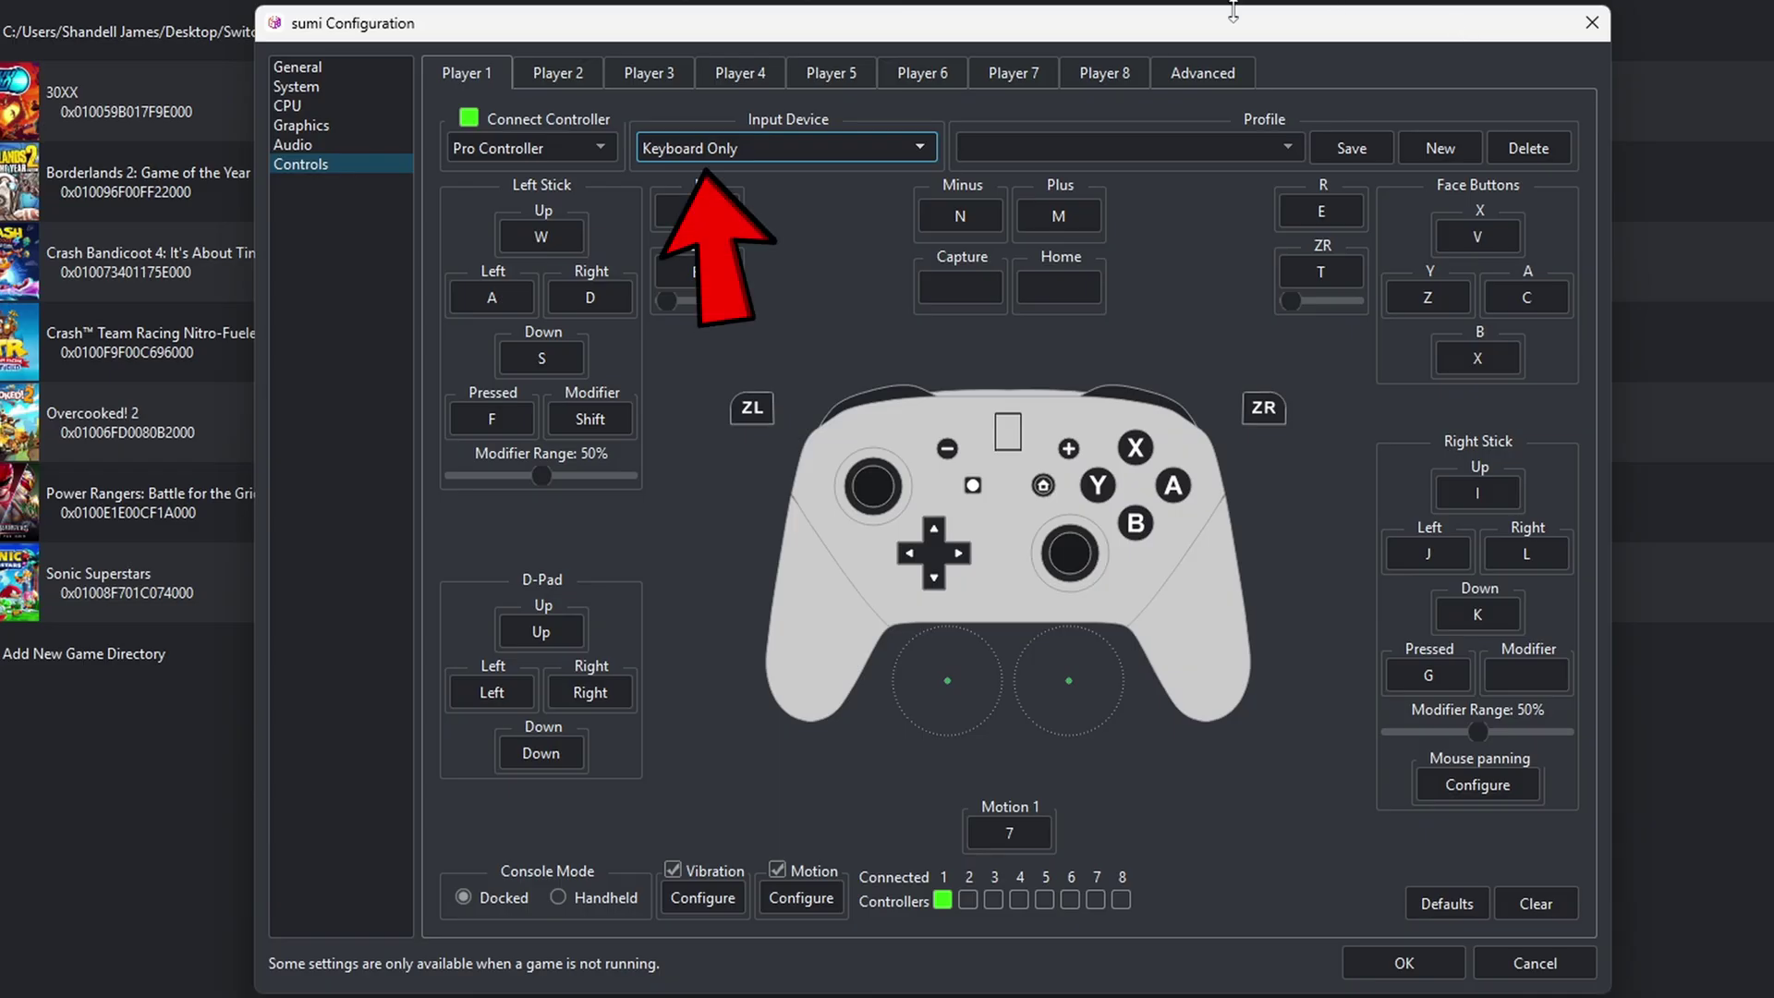
{"action": "left_click", "coordinate": [925, 148]}
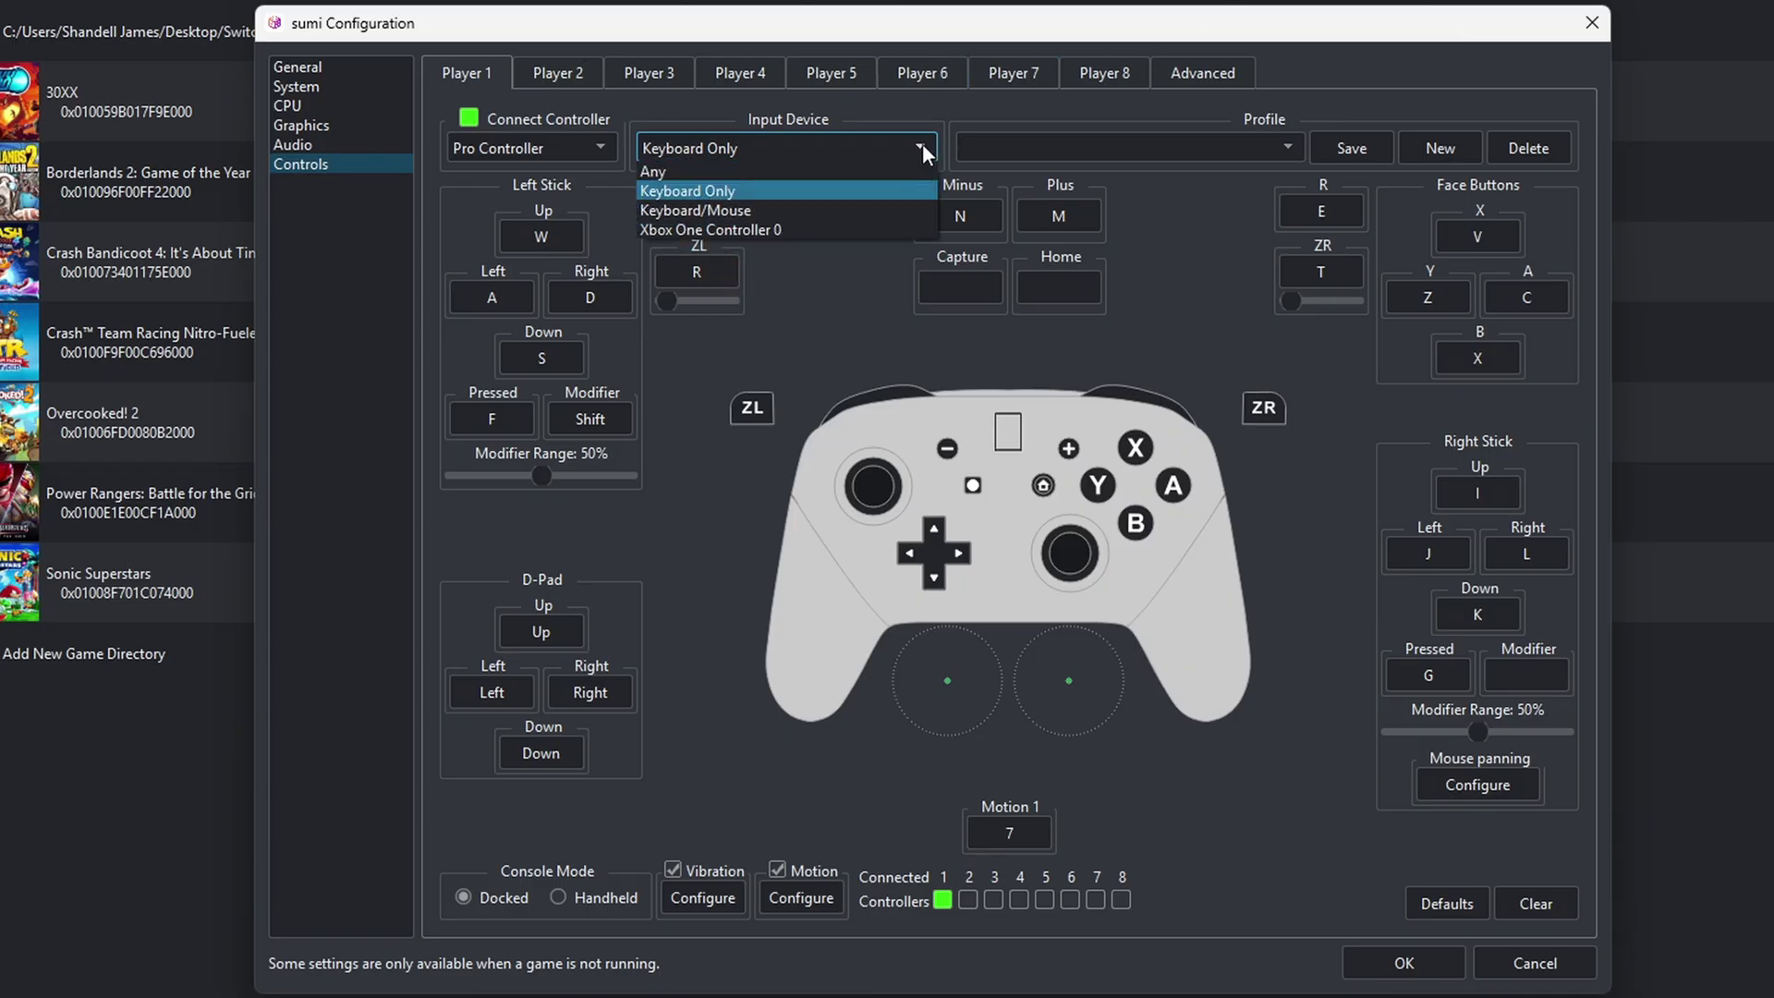
{"action": "left_click", "coordinate": [802, 229]}
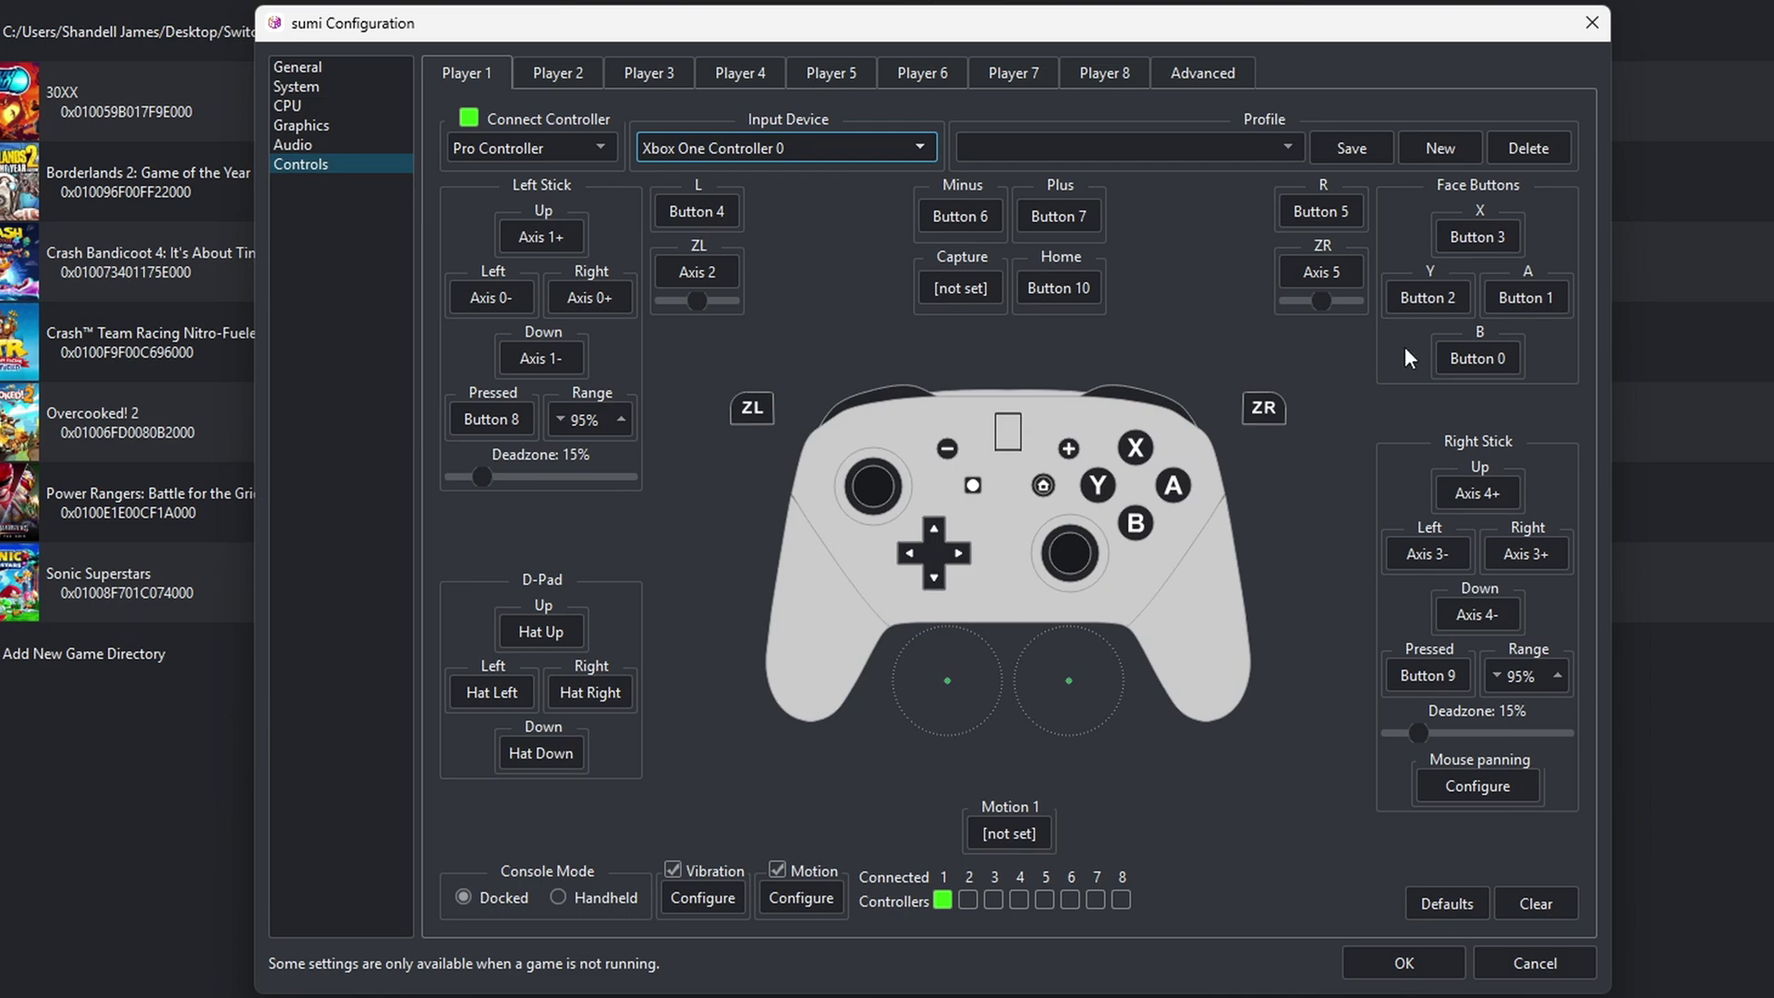
Create a new controller profile named xbox for Player 1 and save the current button mapping to it
{"action": "left_click", "coordinate": [1475, 238]}
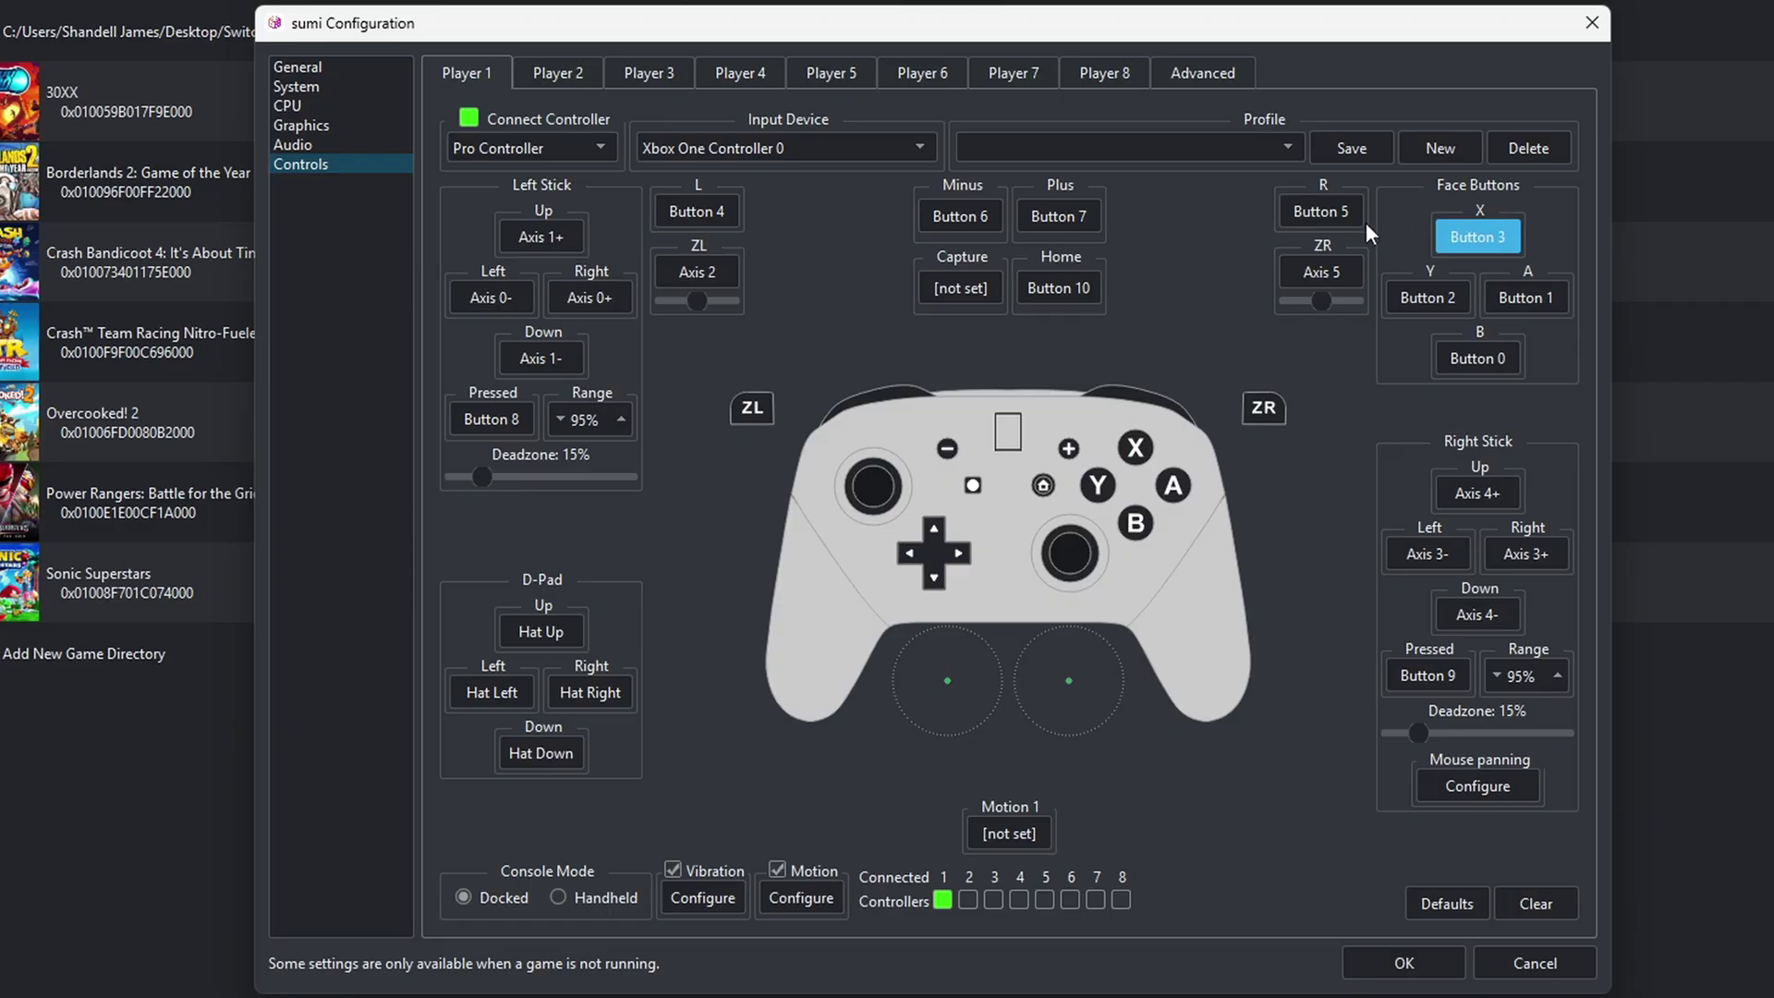
{"action": "left_click", "coordinate": [1453, 146]}
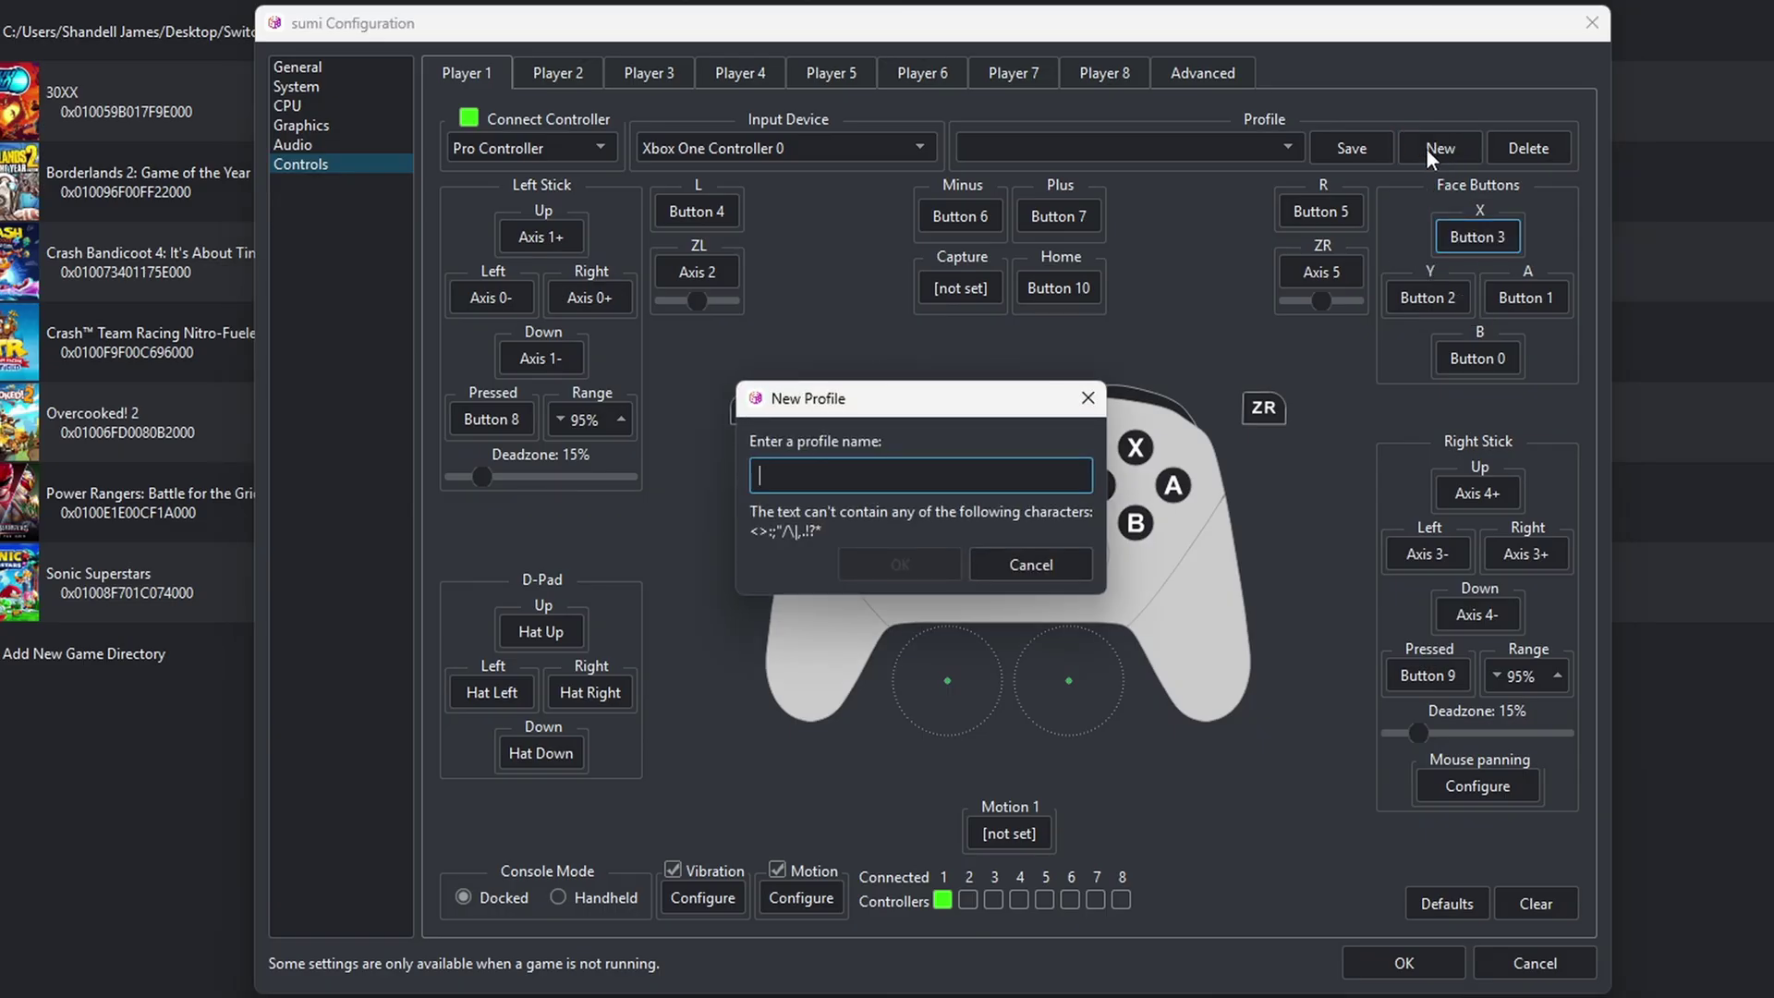
{"action": "type", "text": "xbox"}
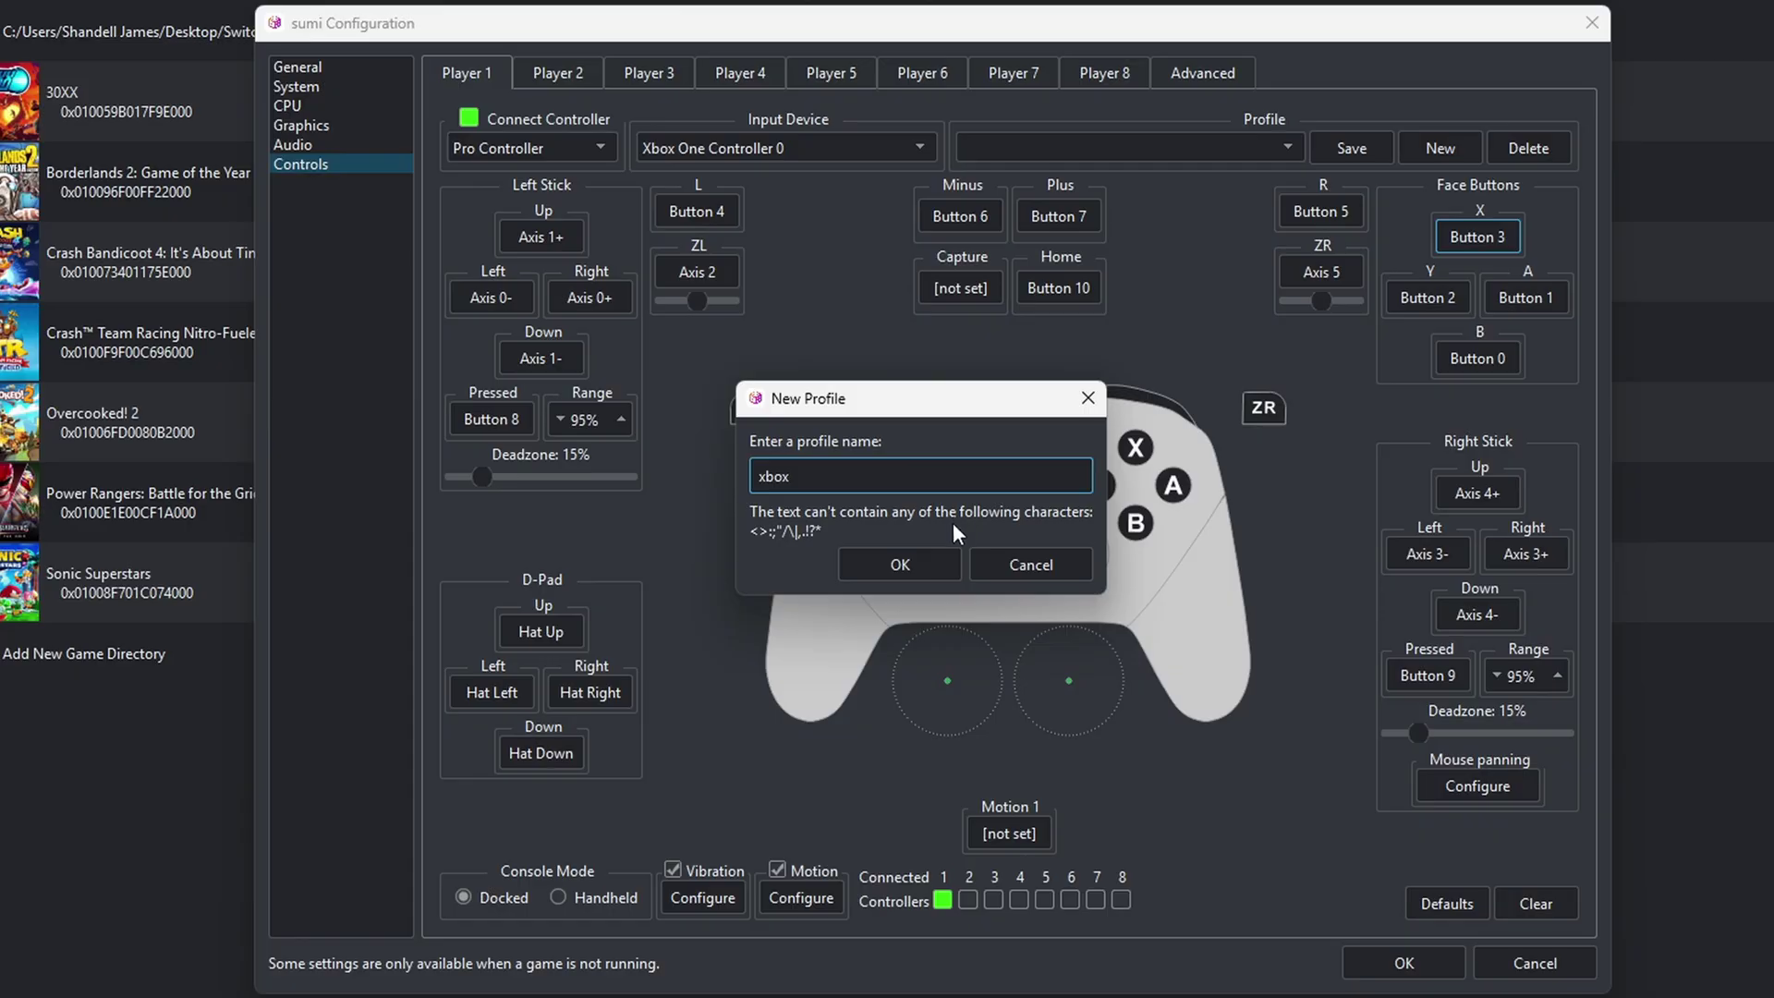
{"action": "left_click", "coordinate": [928, 555]}
{"action": "left_click", "coordinate": [1371, 151]}
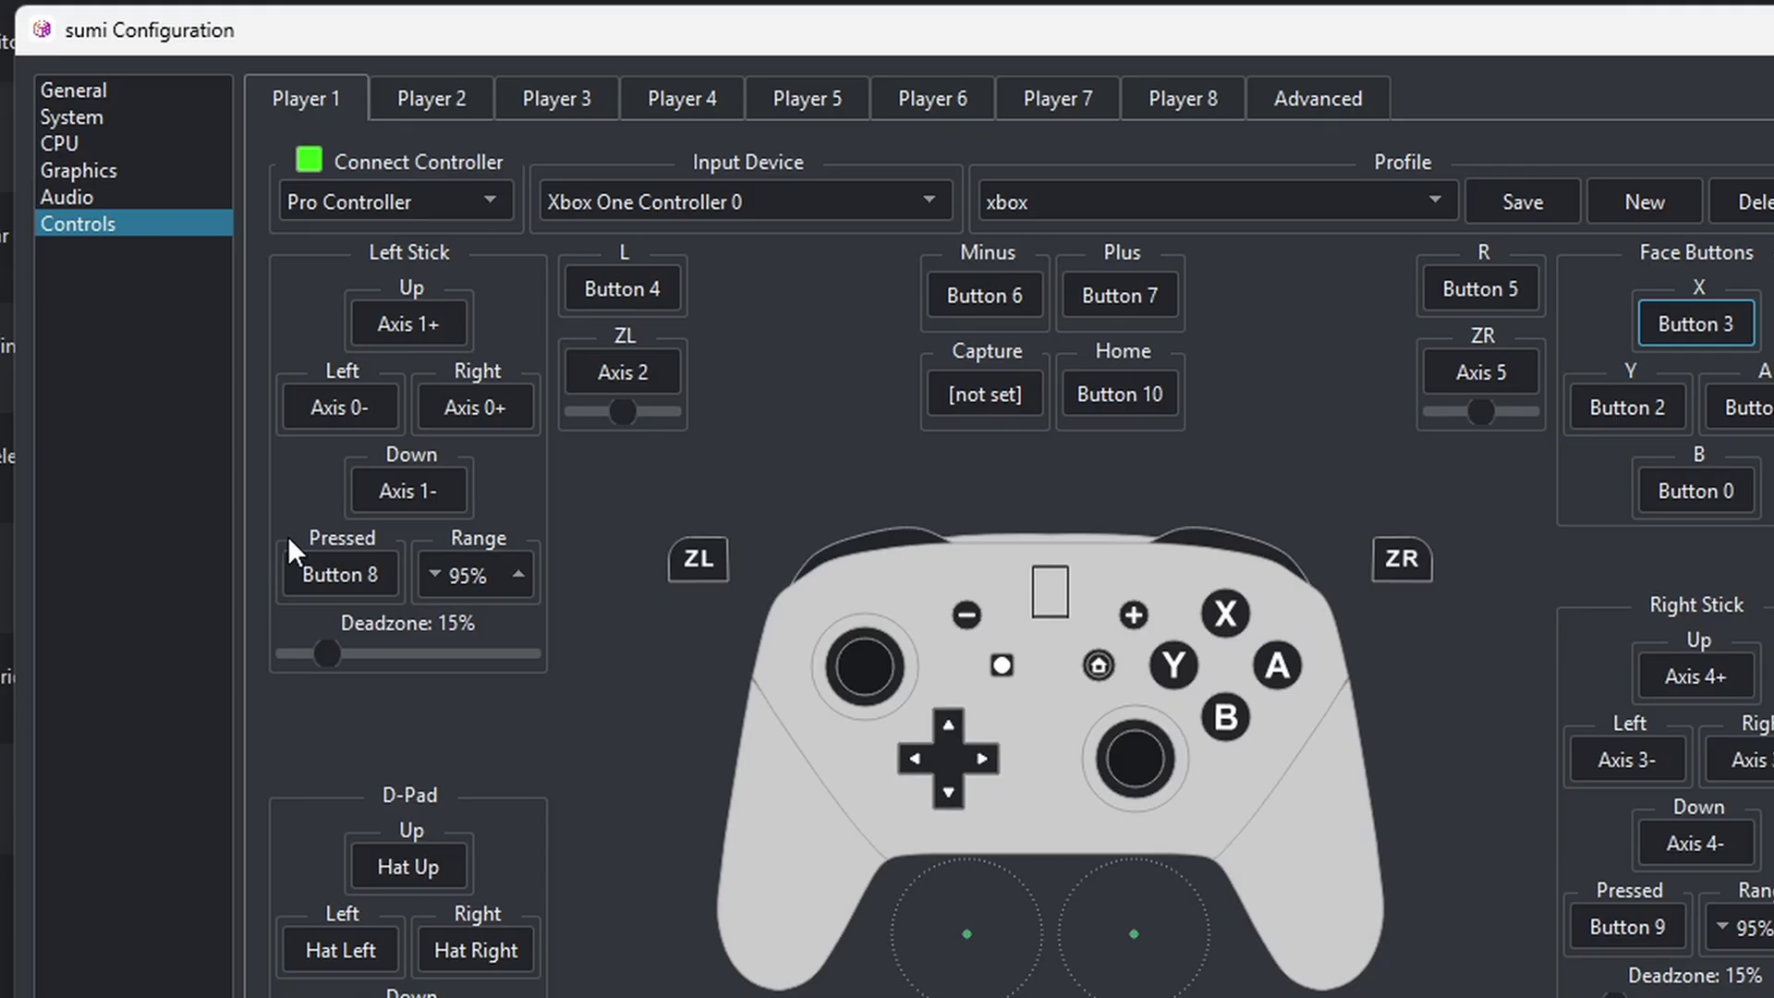
Review the hotkey bindings in the general settings and accept the emulator configuration
{"action": "left_click", "coordinate": [105, 91]}
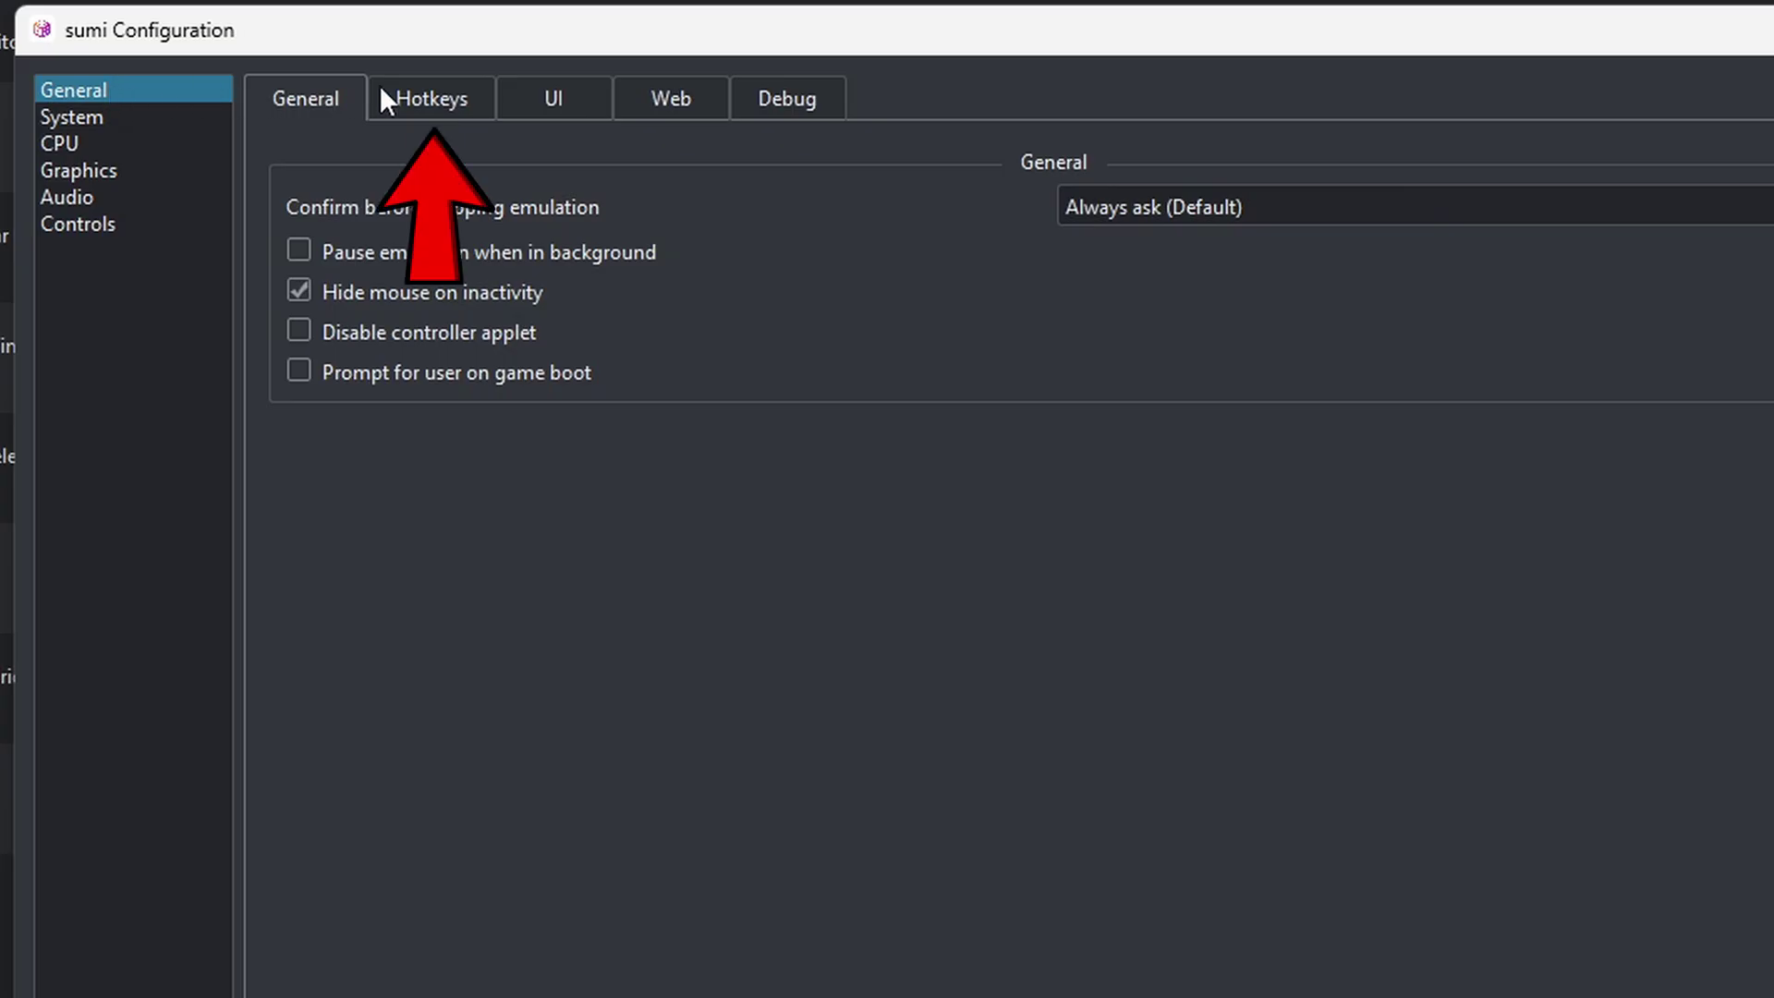
{"action": "left_click", "coordinate": [467, 98]}
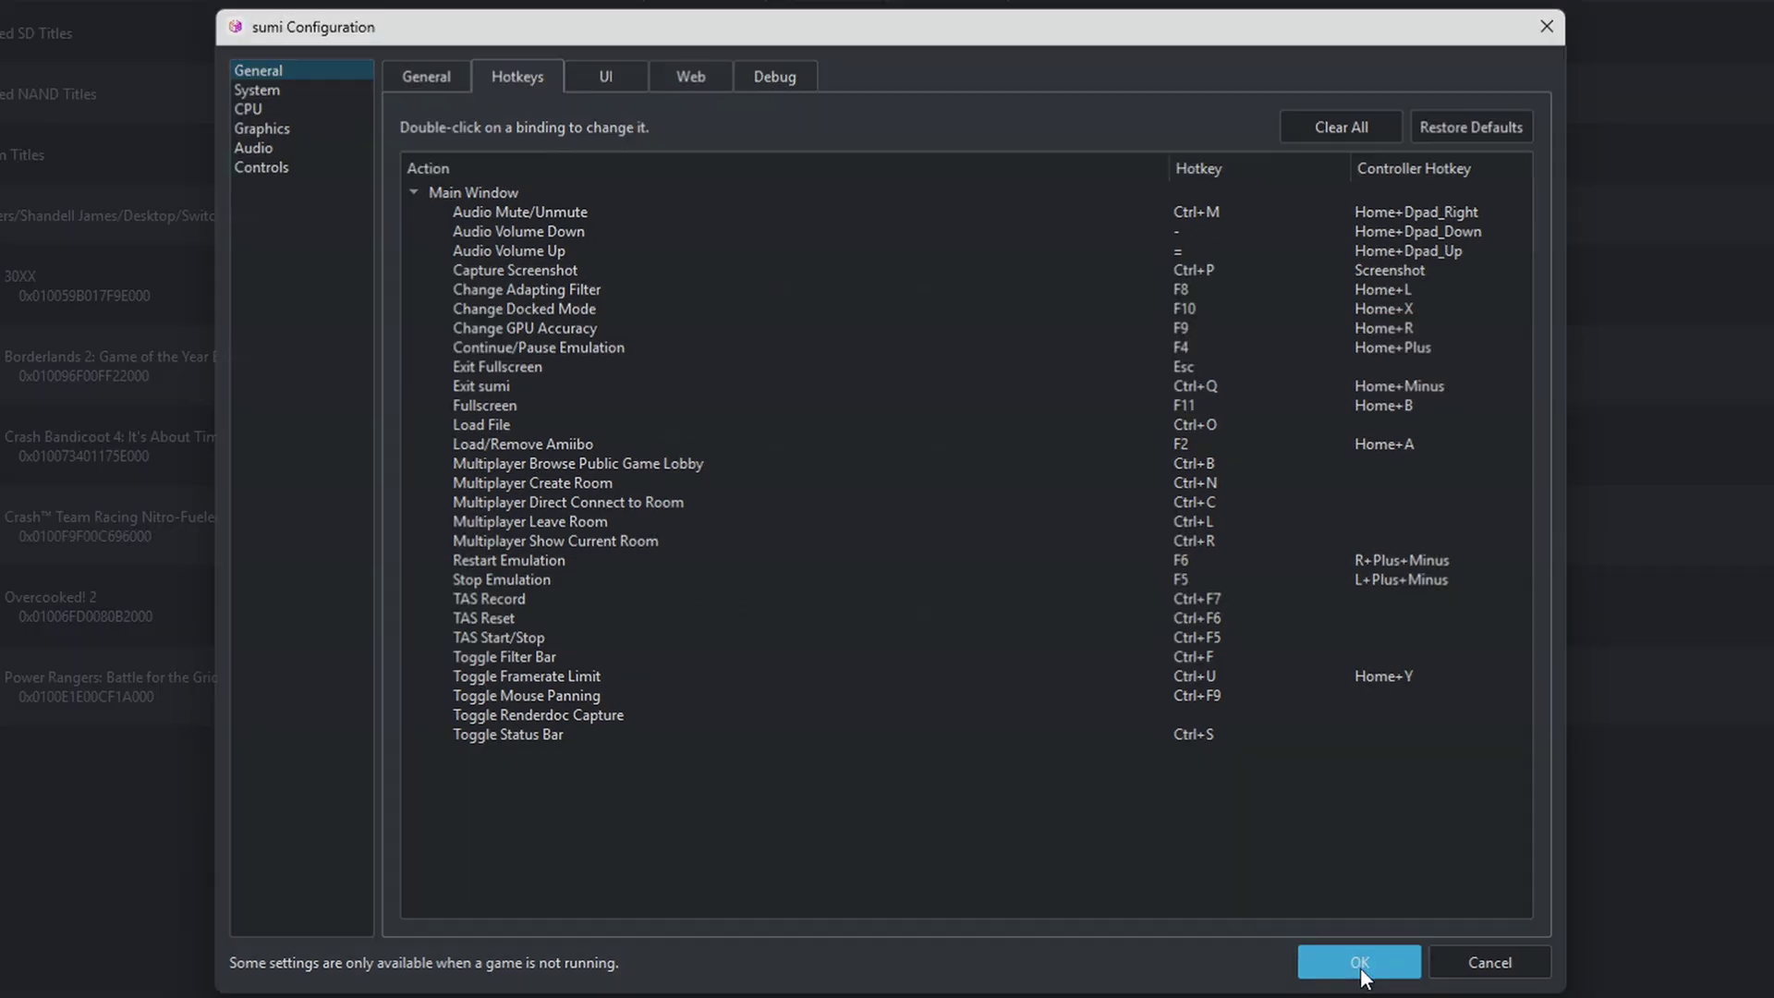
{"action": "left_click", "coordinate": [1359, 963]}
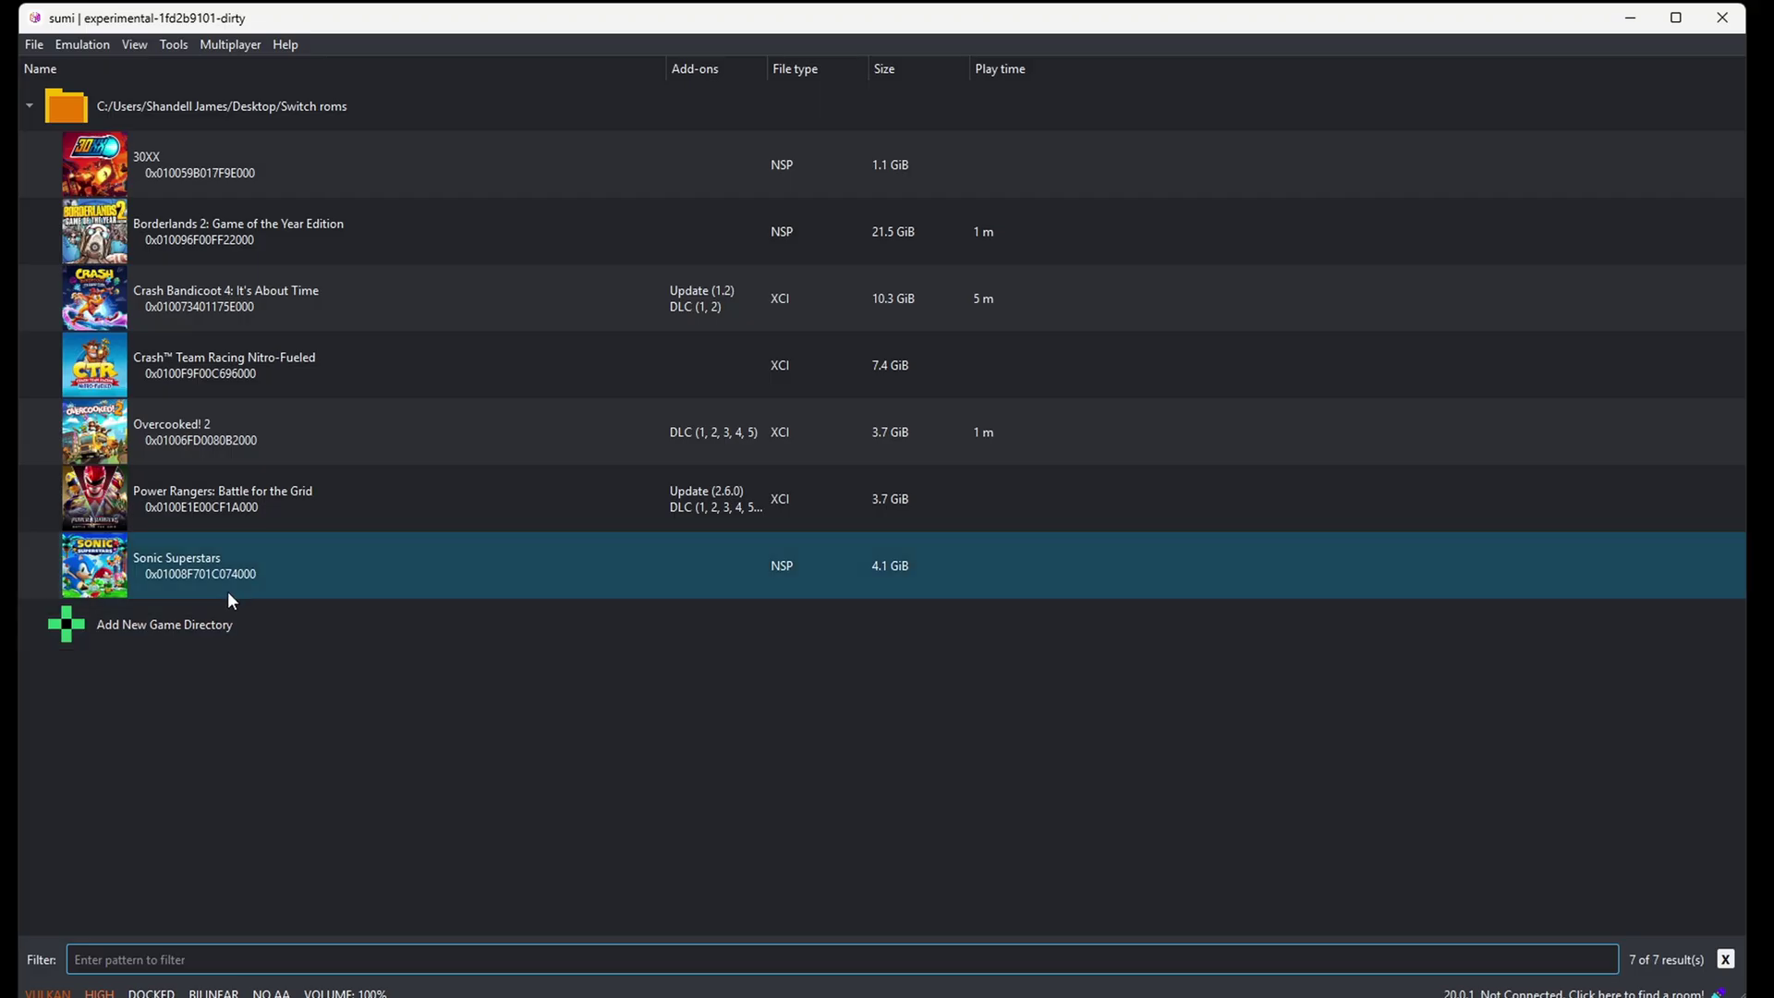
Open the properties of Power Rangers: Battle for the Grid and switch its DLC add-on off and on again
{"action": "right_click", "coordinate": [185, 501]}
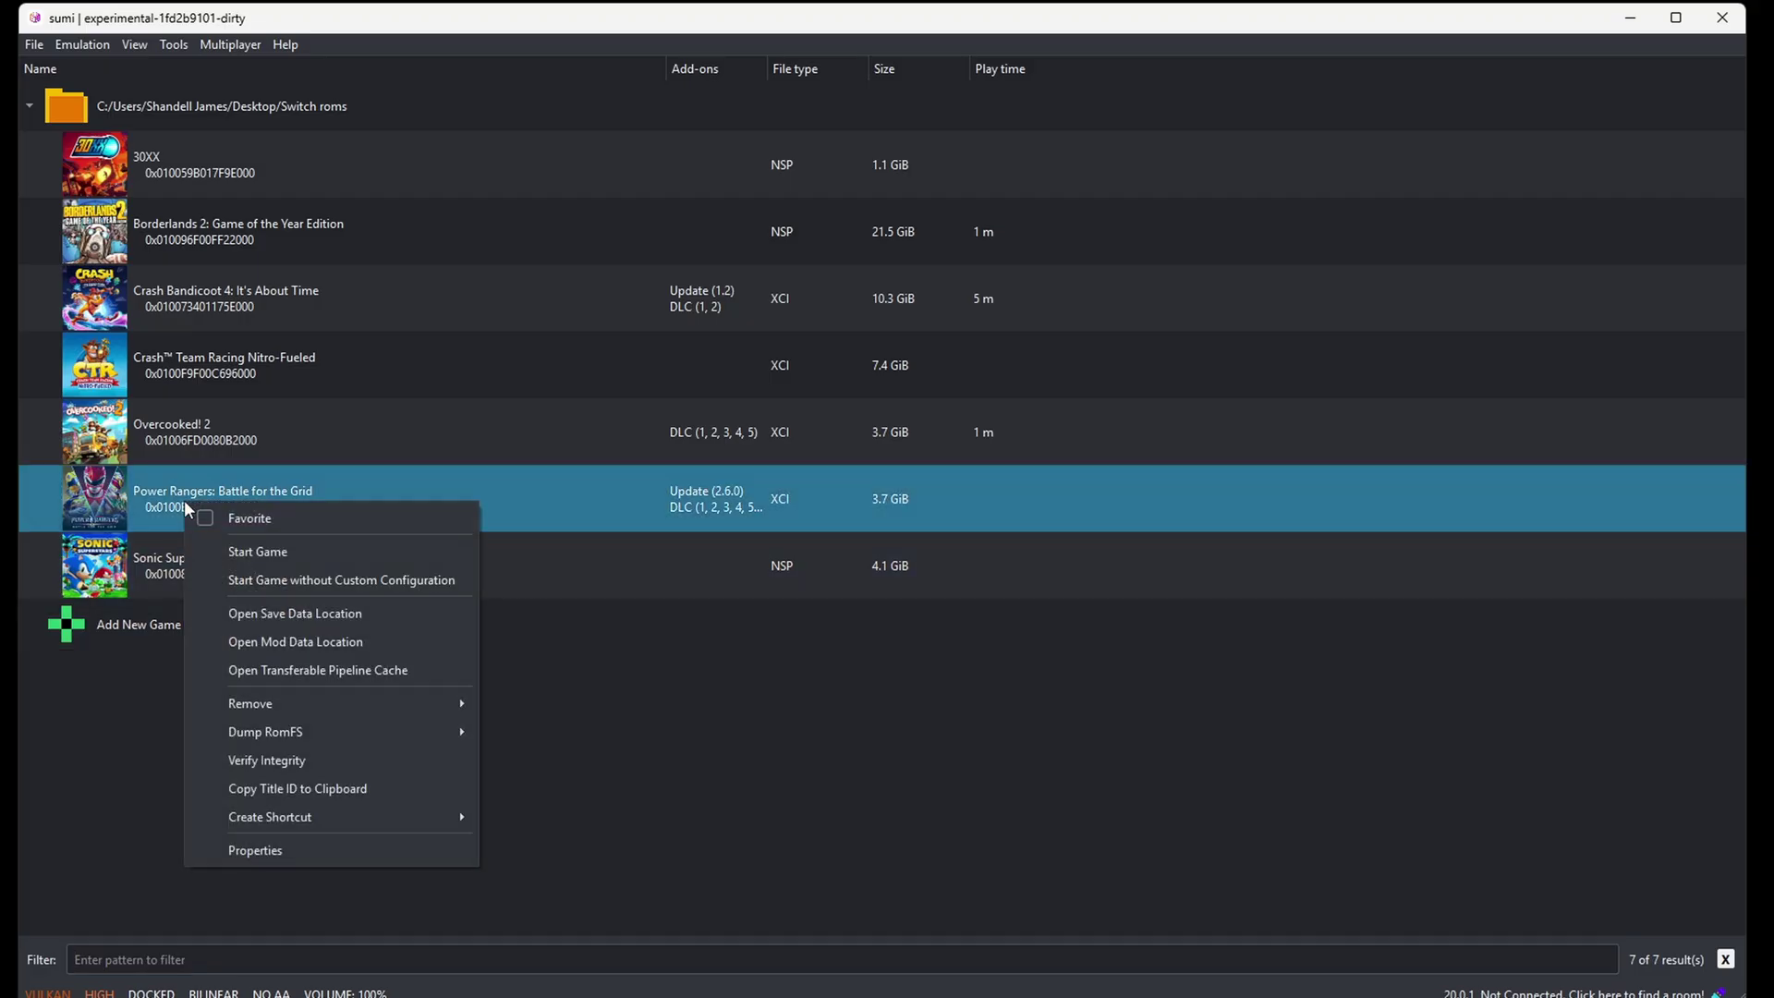
{"action": "left_click", "coordinate": [237, 846]}
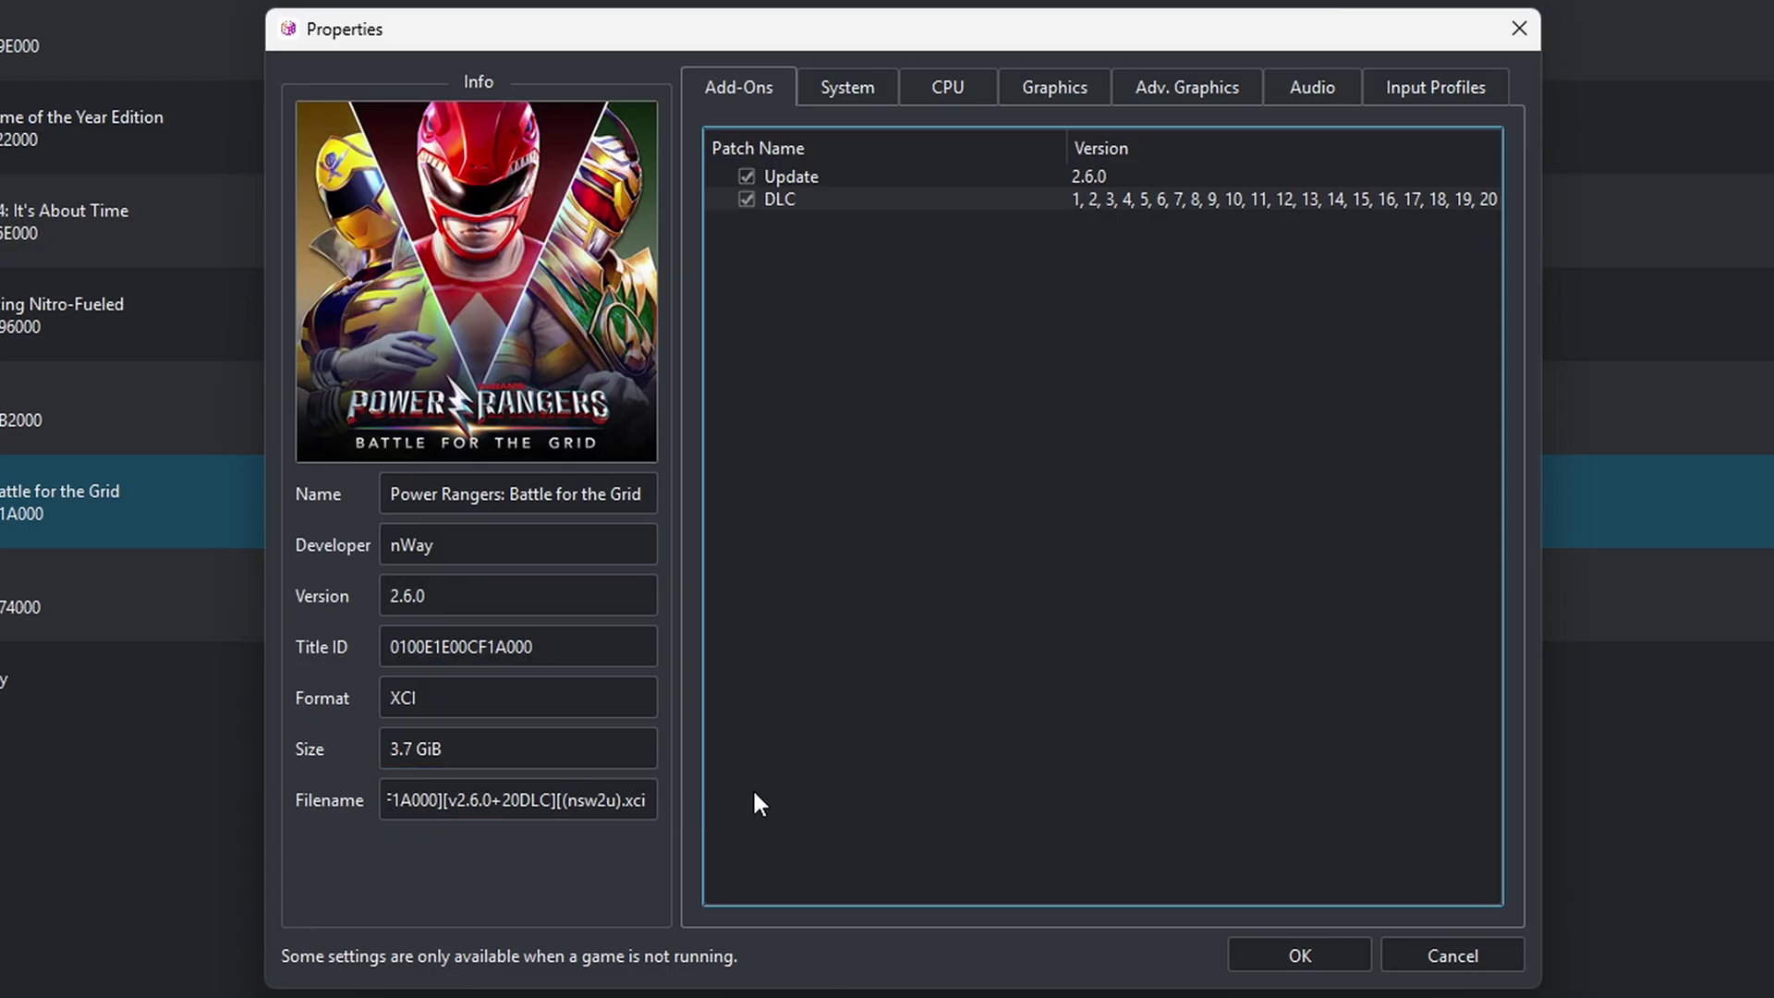
{"action": "left_click", "coordinate": [745, 198]}
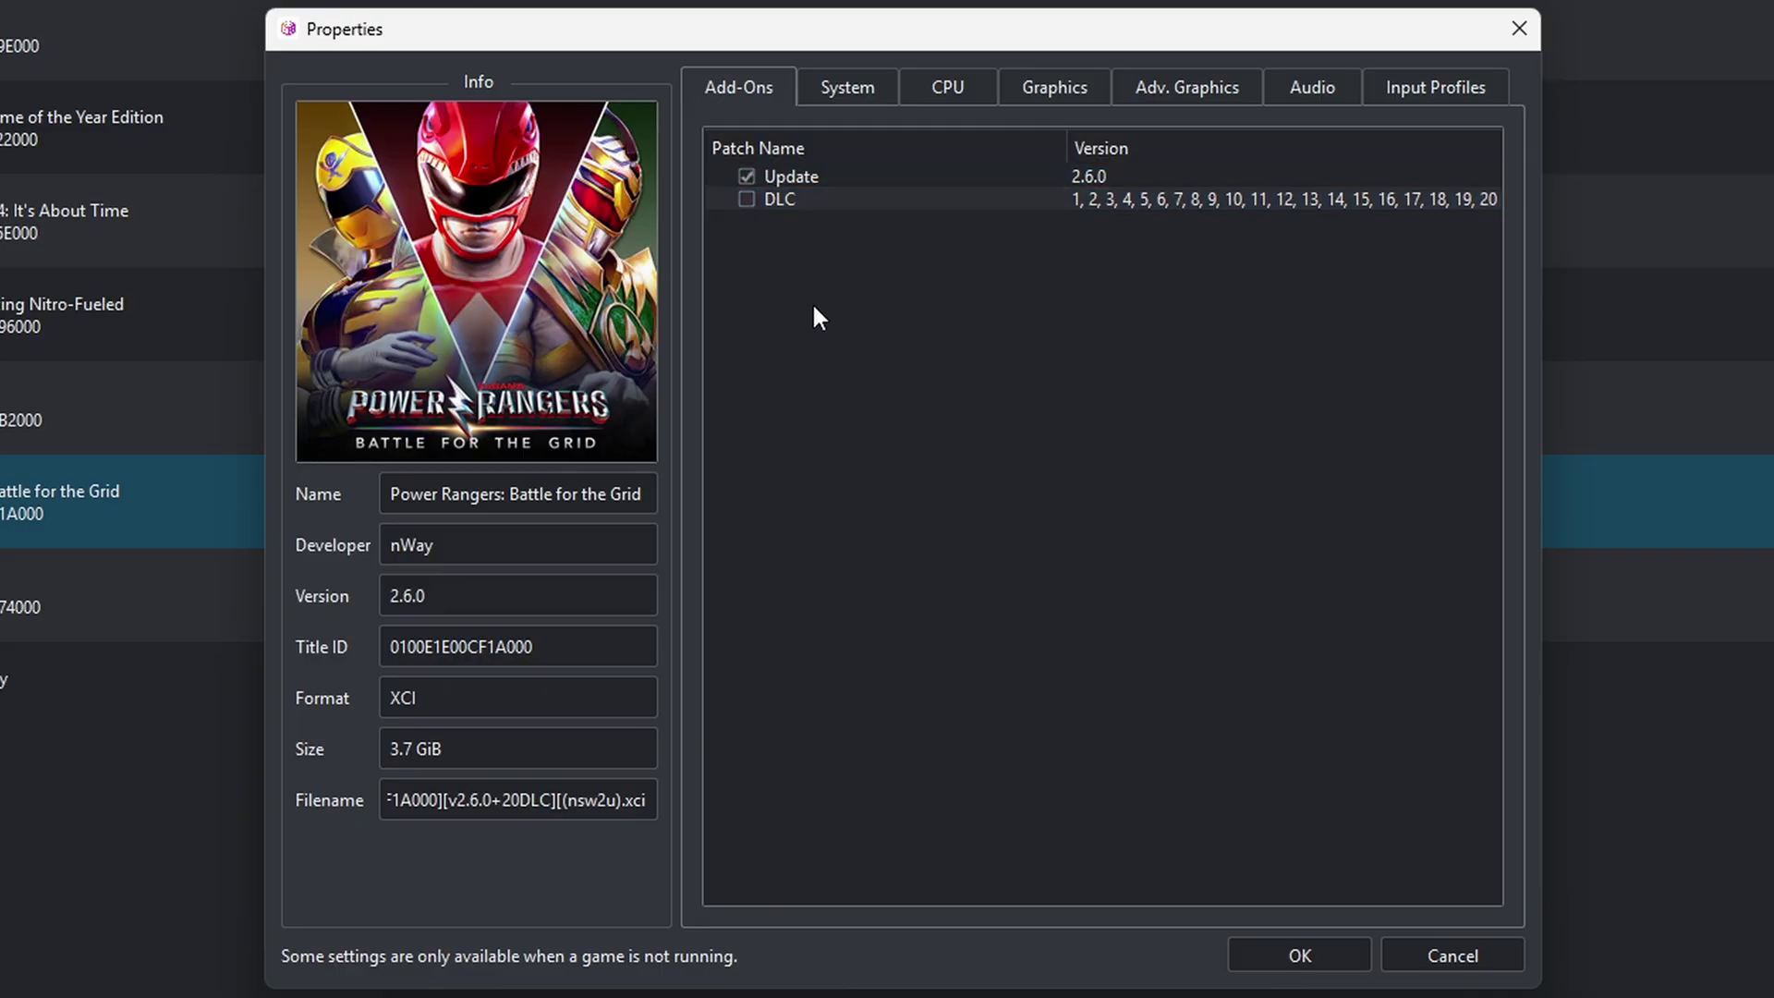
{"action": "left_click", "coordinate": [747, 199]}
Review the game's graphics, advanced graphics, audio and input profile settings, and leave its properties without saving
{"action": "left_click", "coordinate": [1045, 102]}
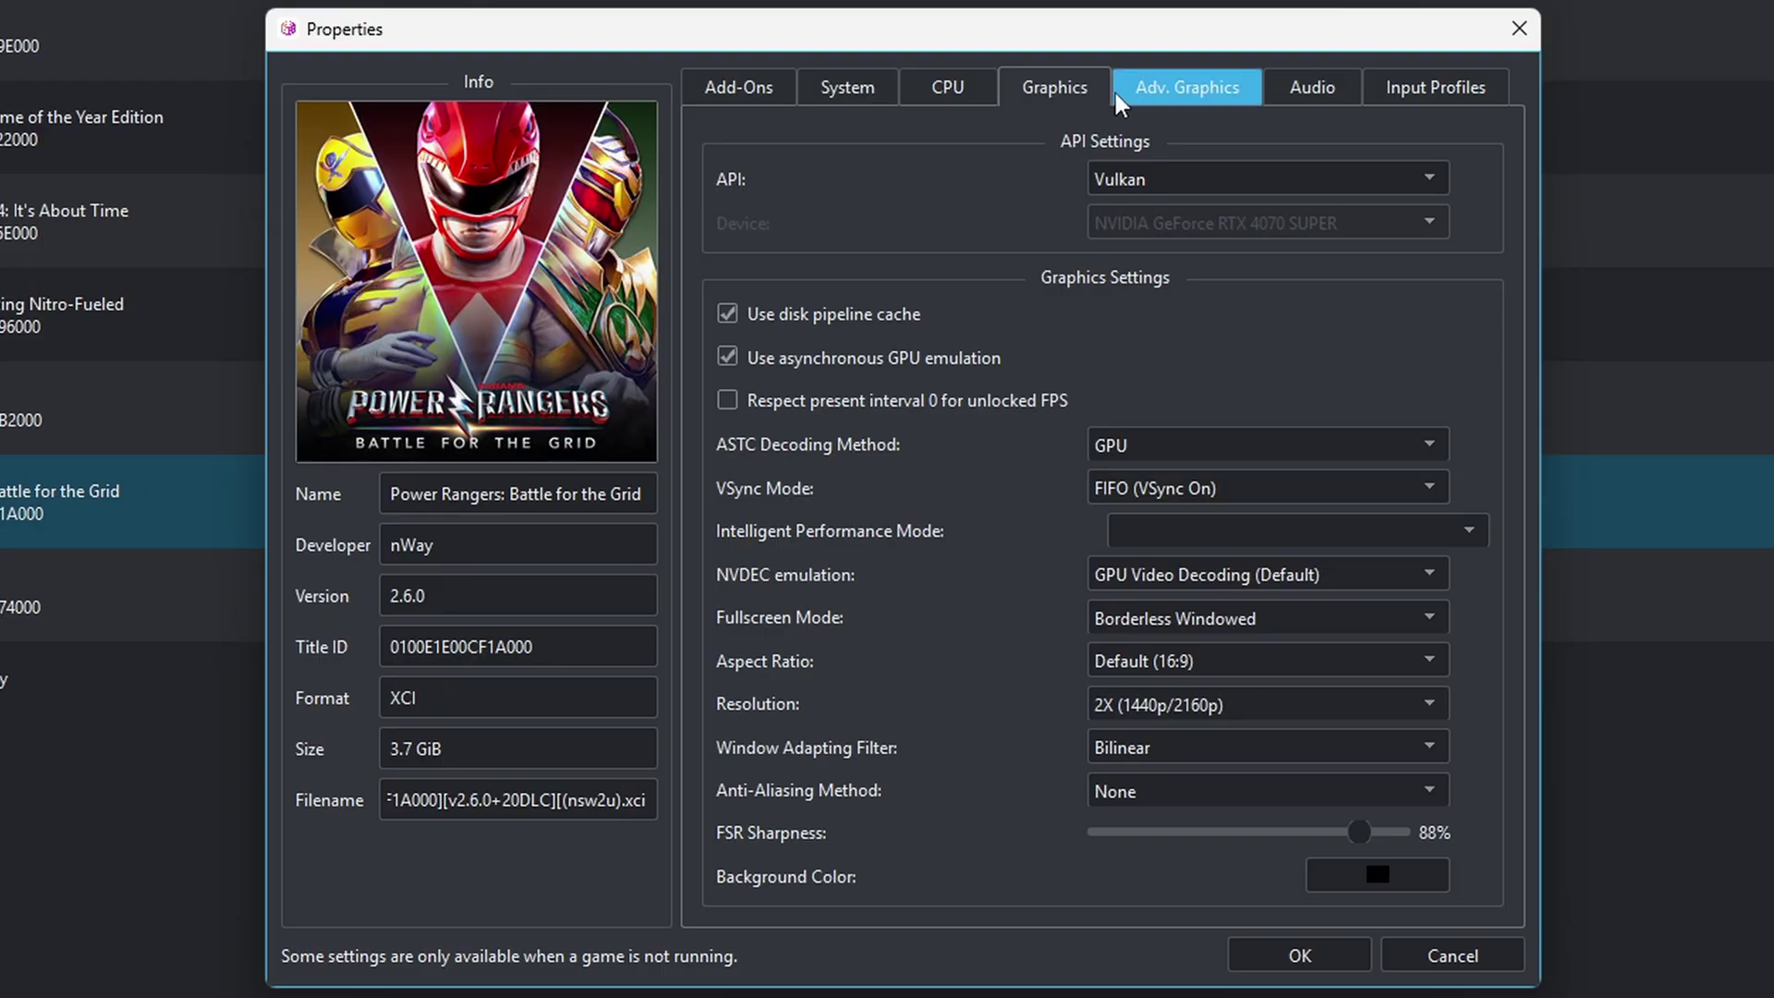
{"action": "left_click", "coordinate": [1205, 89]}
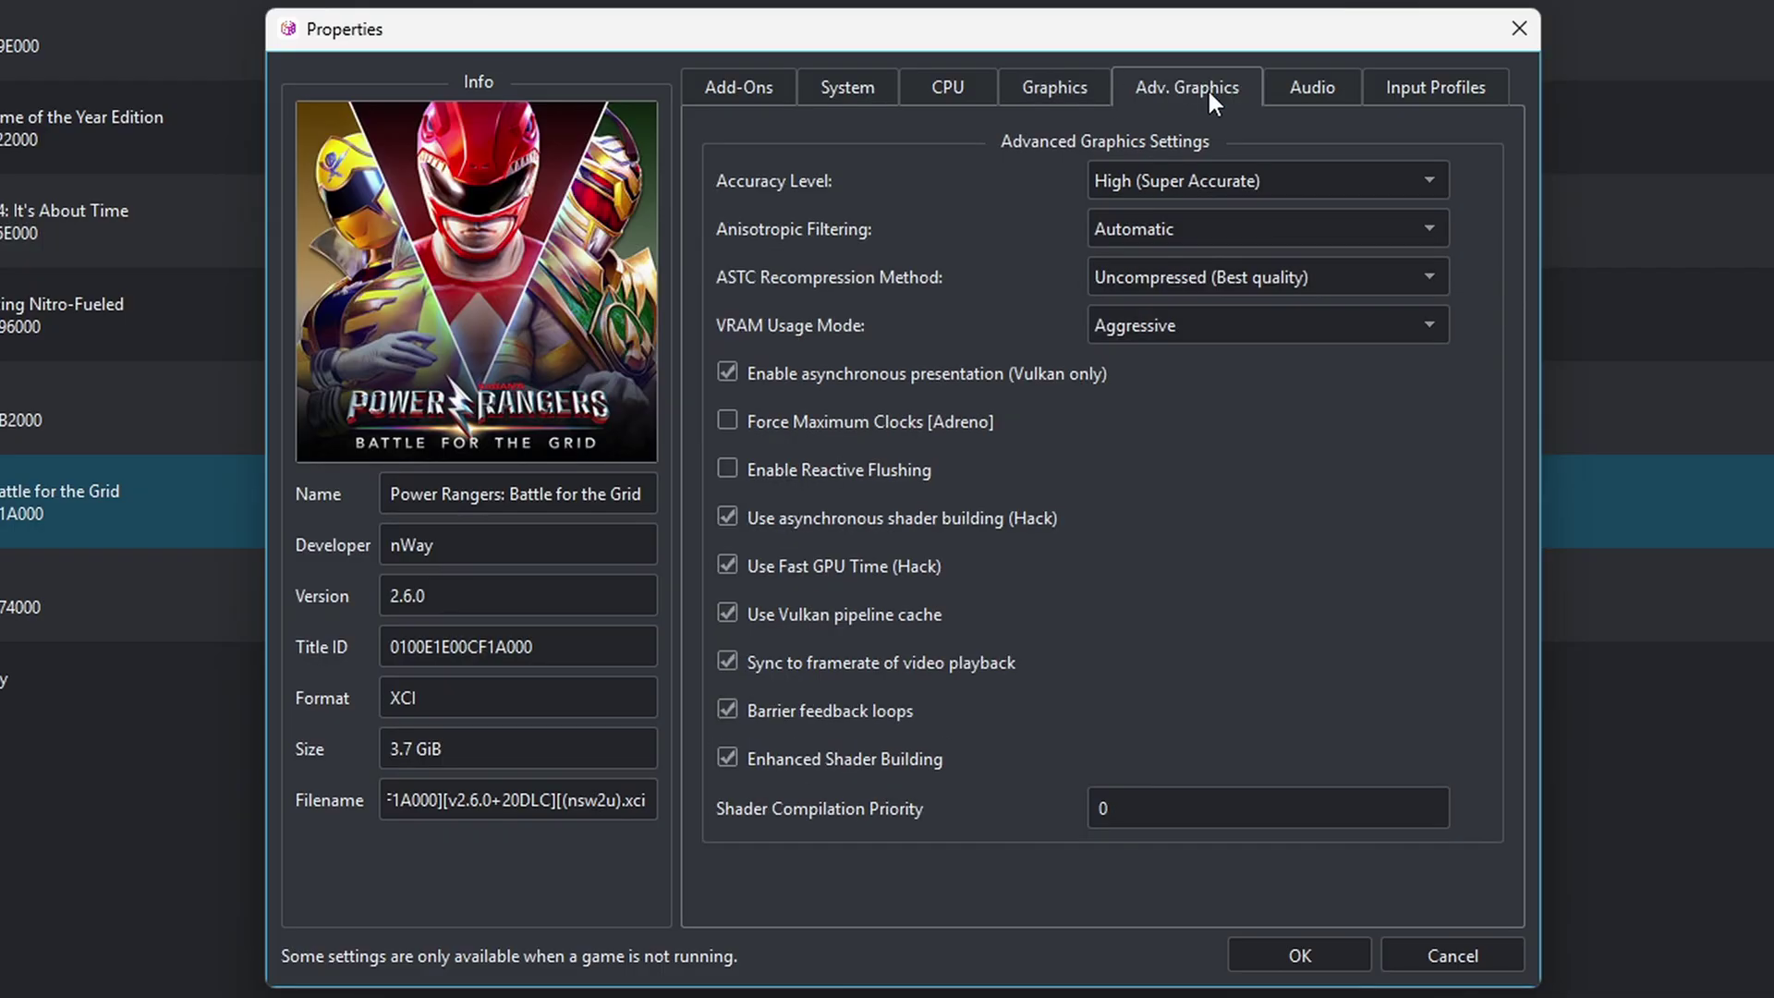
{"action": "left_click", "coordinate": [1305, 91]}
{"action": "left_click", "coordinate": [1438, 91]}
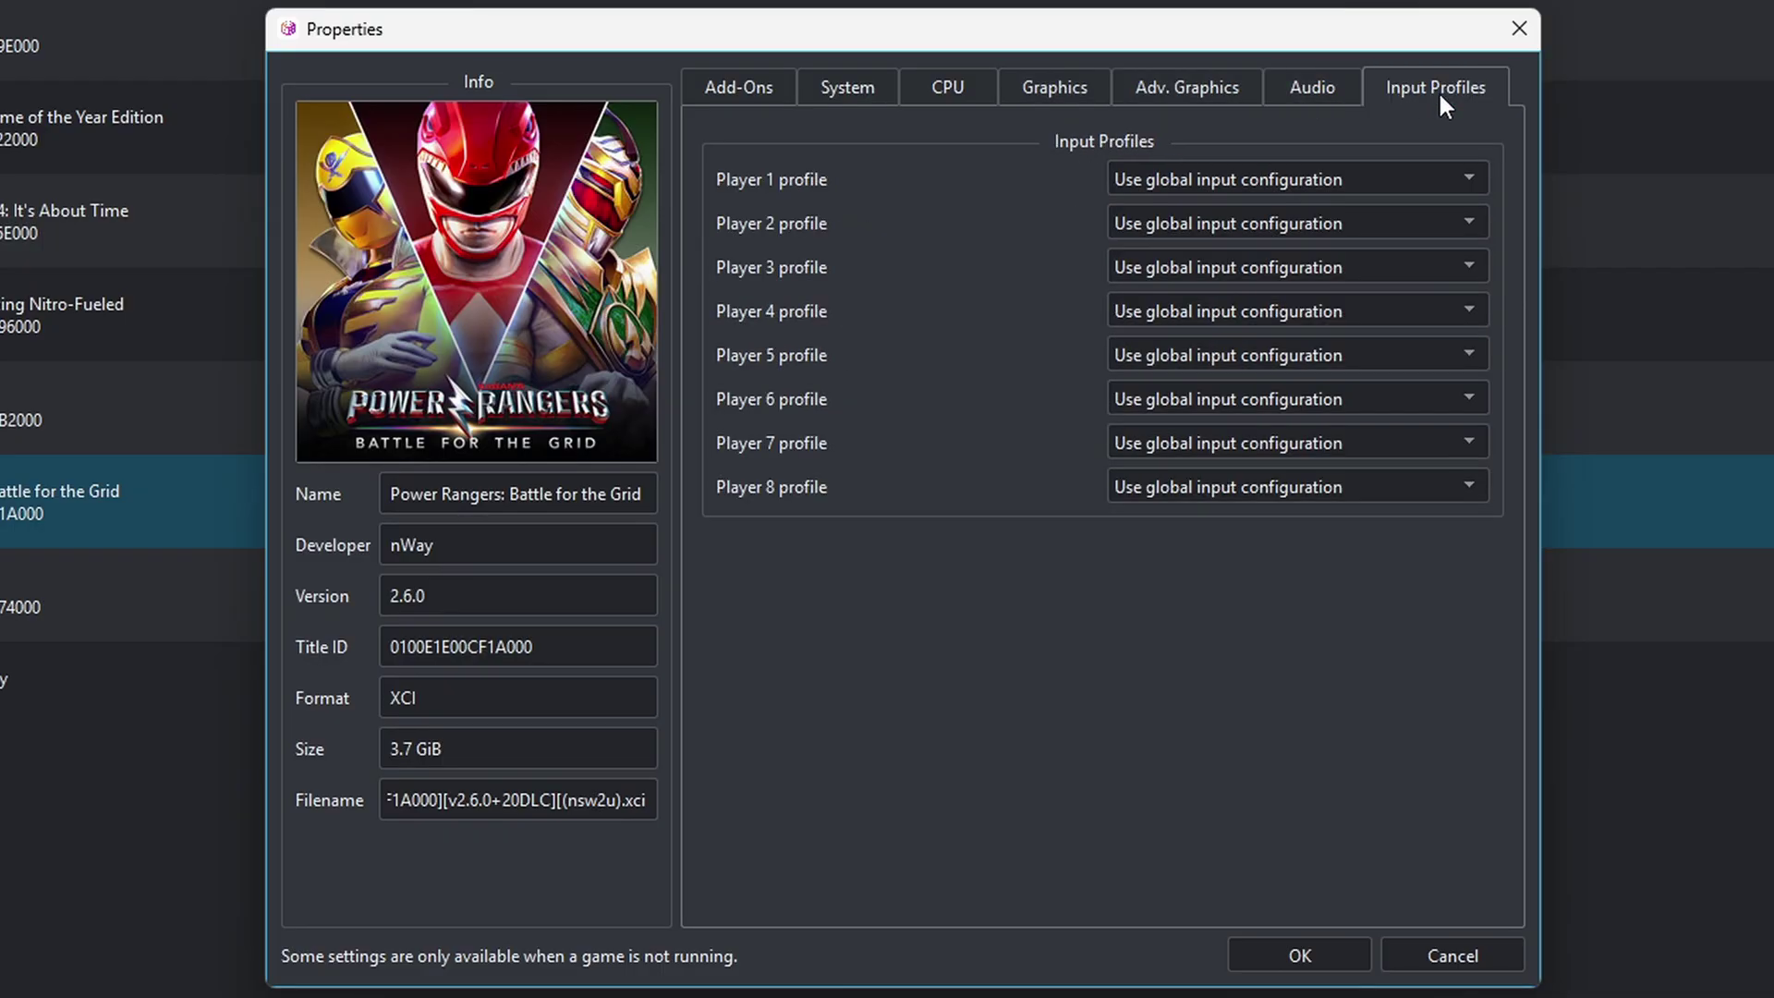
{"action": "left_click", "coordinate": [1469, 954]}
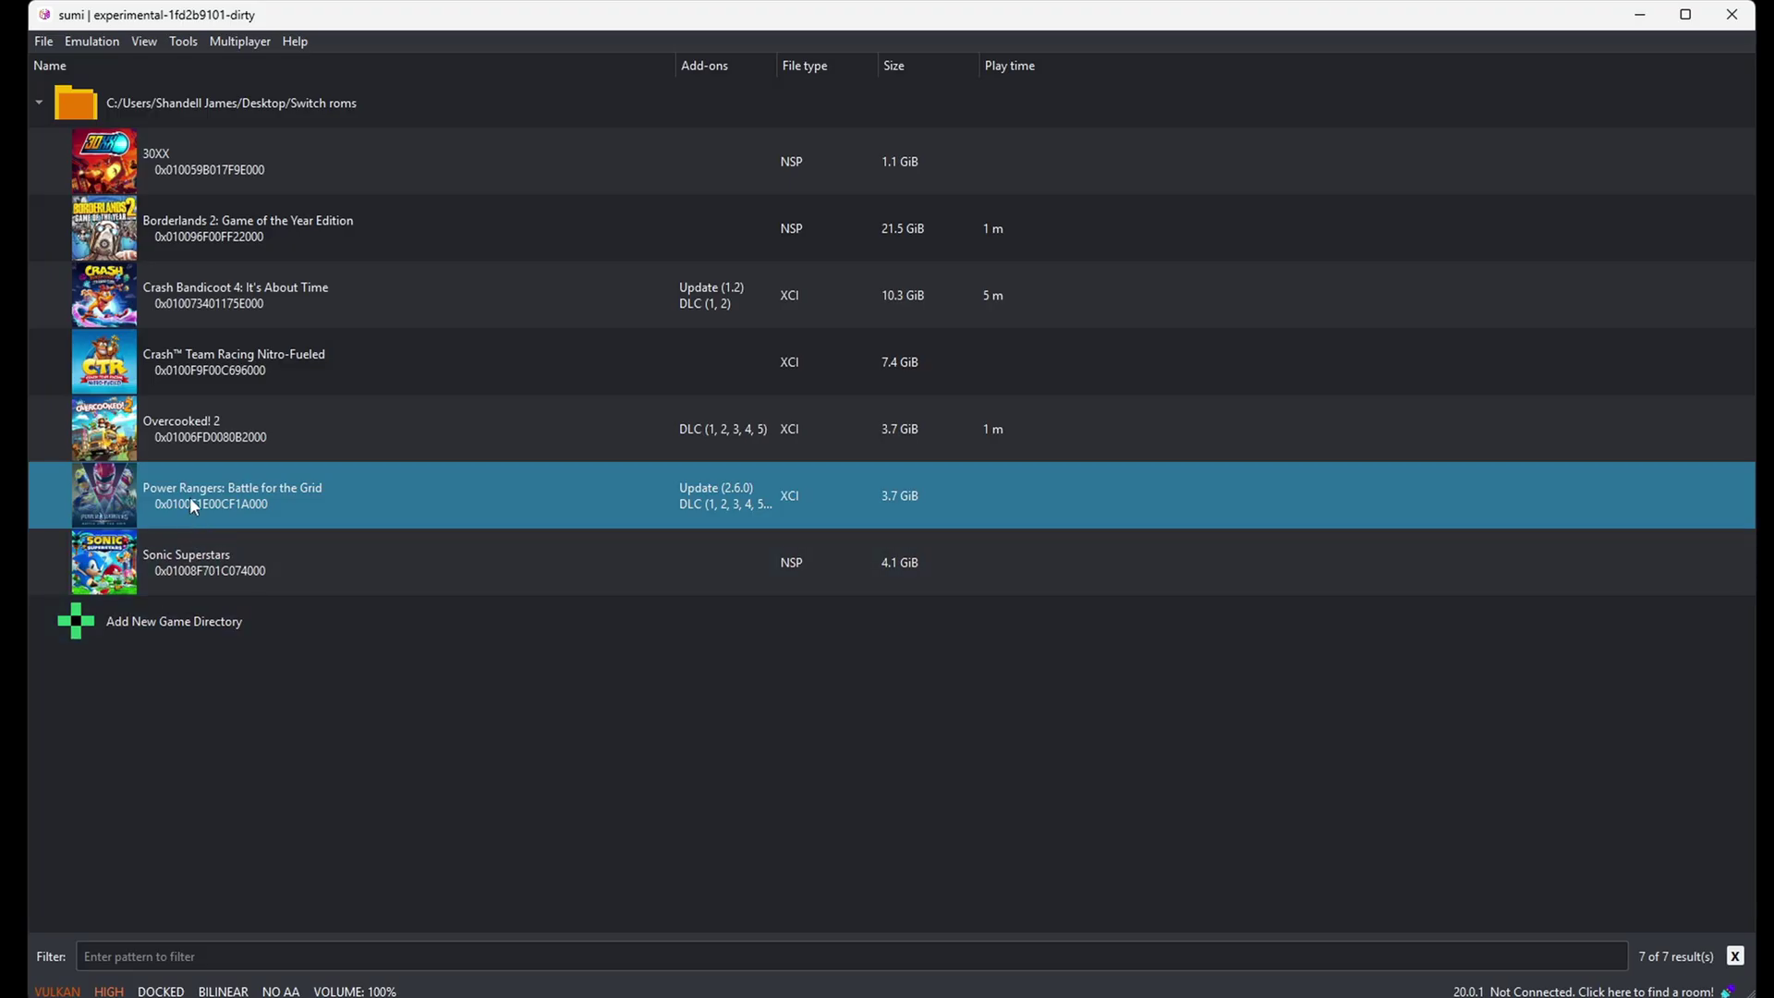
Launch Power Rangers: Battle for the Grid and choose the green Ranger in Color 1, MMPR Green, as the first fighter
{"action": "double_click", "coordinate": [191, 499]}
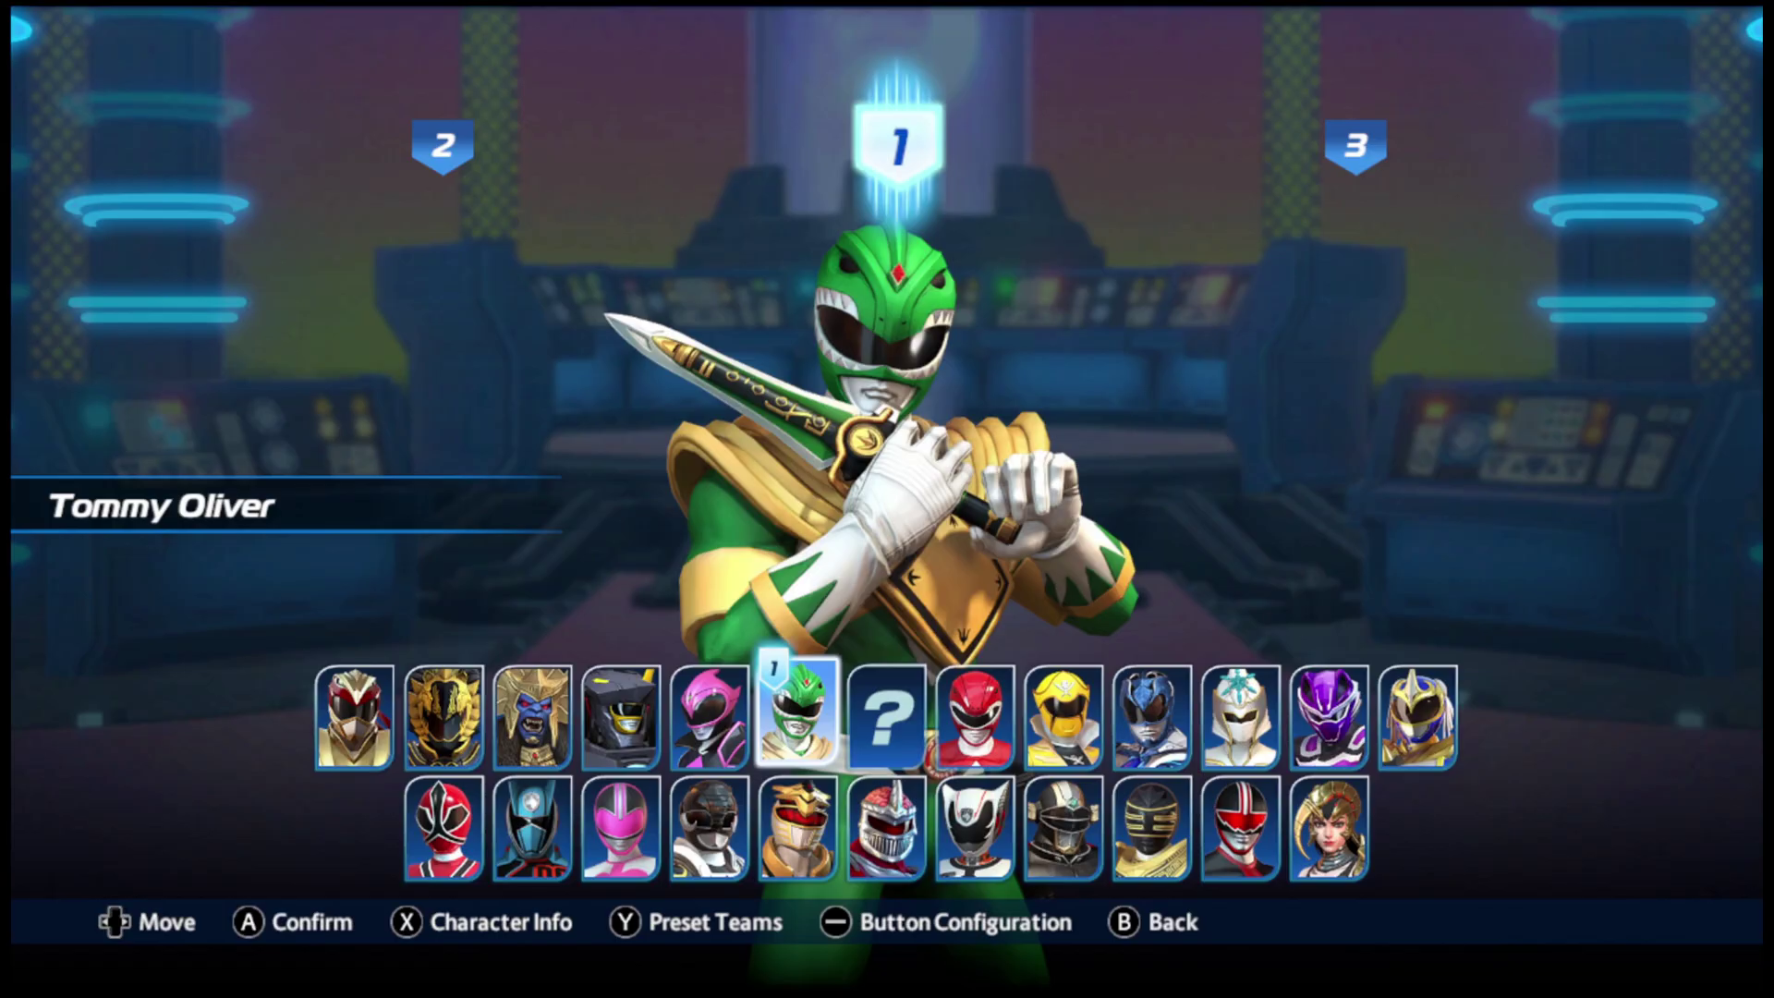
{"action": "key", "text": "Return"}
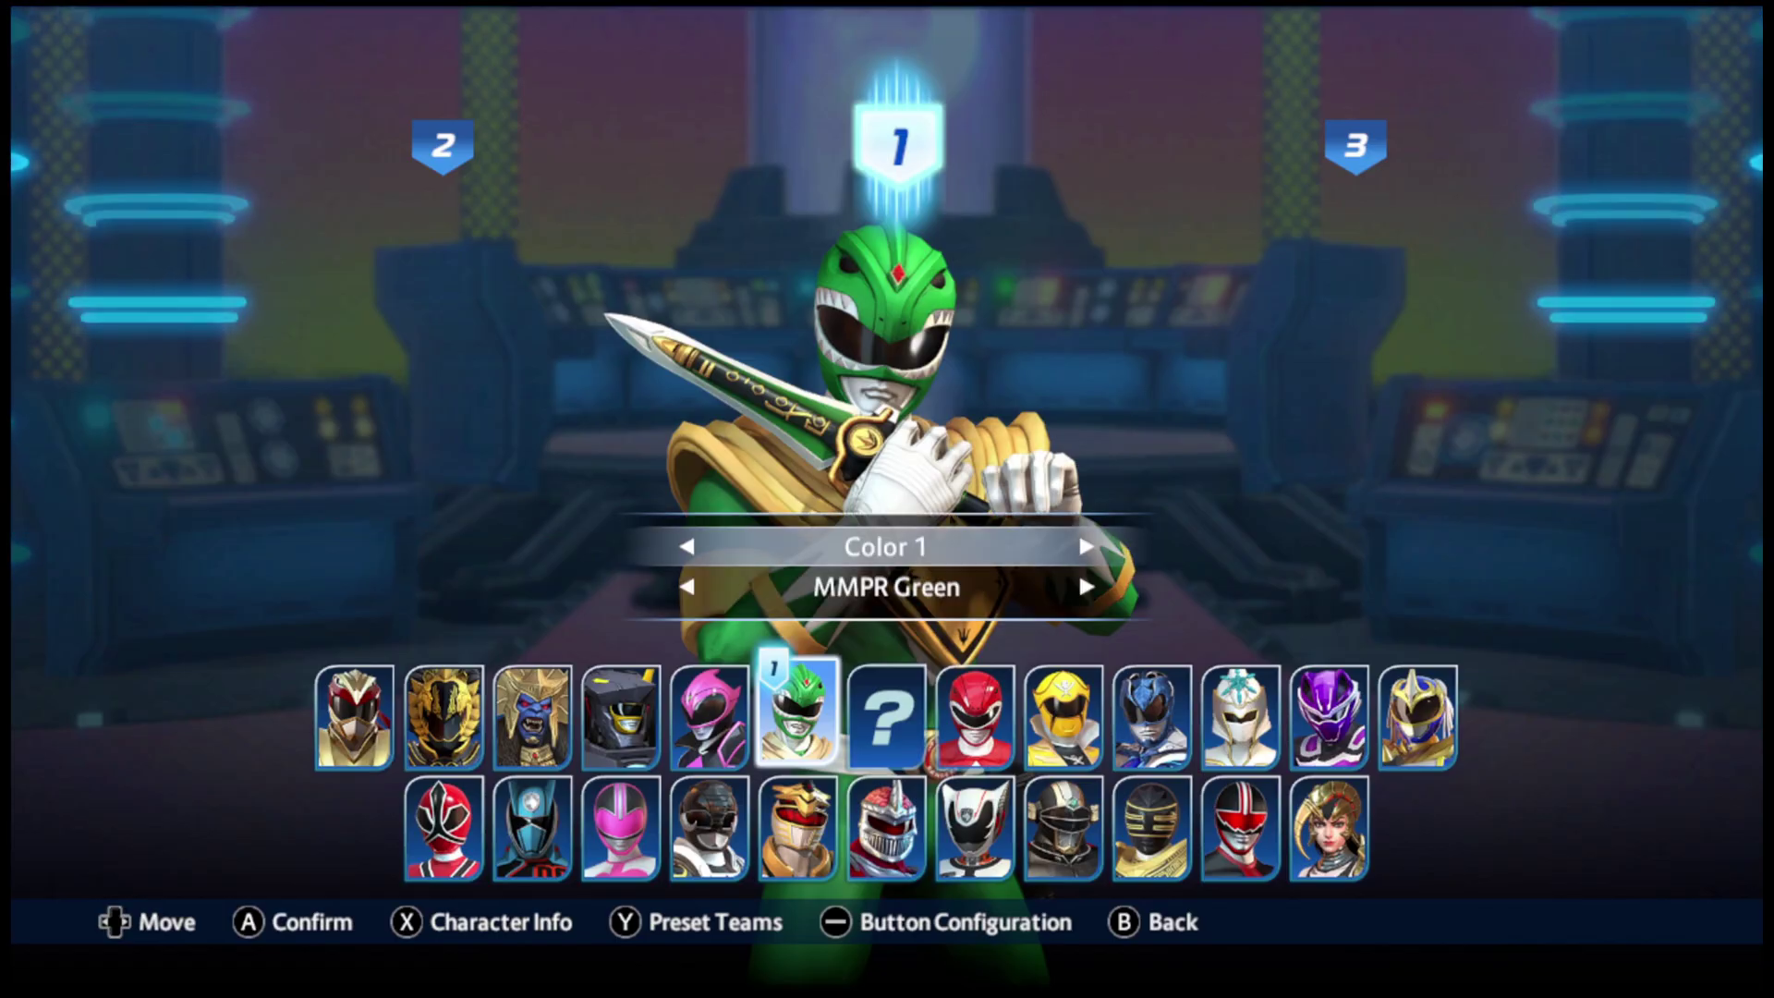
{"action": "key", "text": "Return"}
Choose the red Ranger as the second fighter and Cenozoic Blue as the third
{"action": "key", "text": "Right"}
{"action": "key", "text": "Right"}
{"action": "key", "text": "Right"}
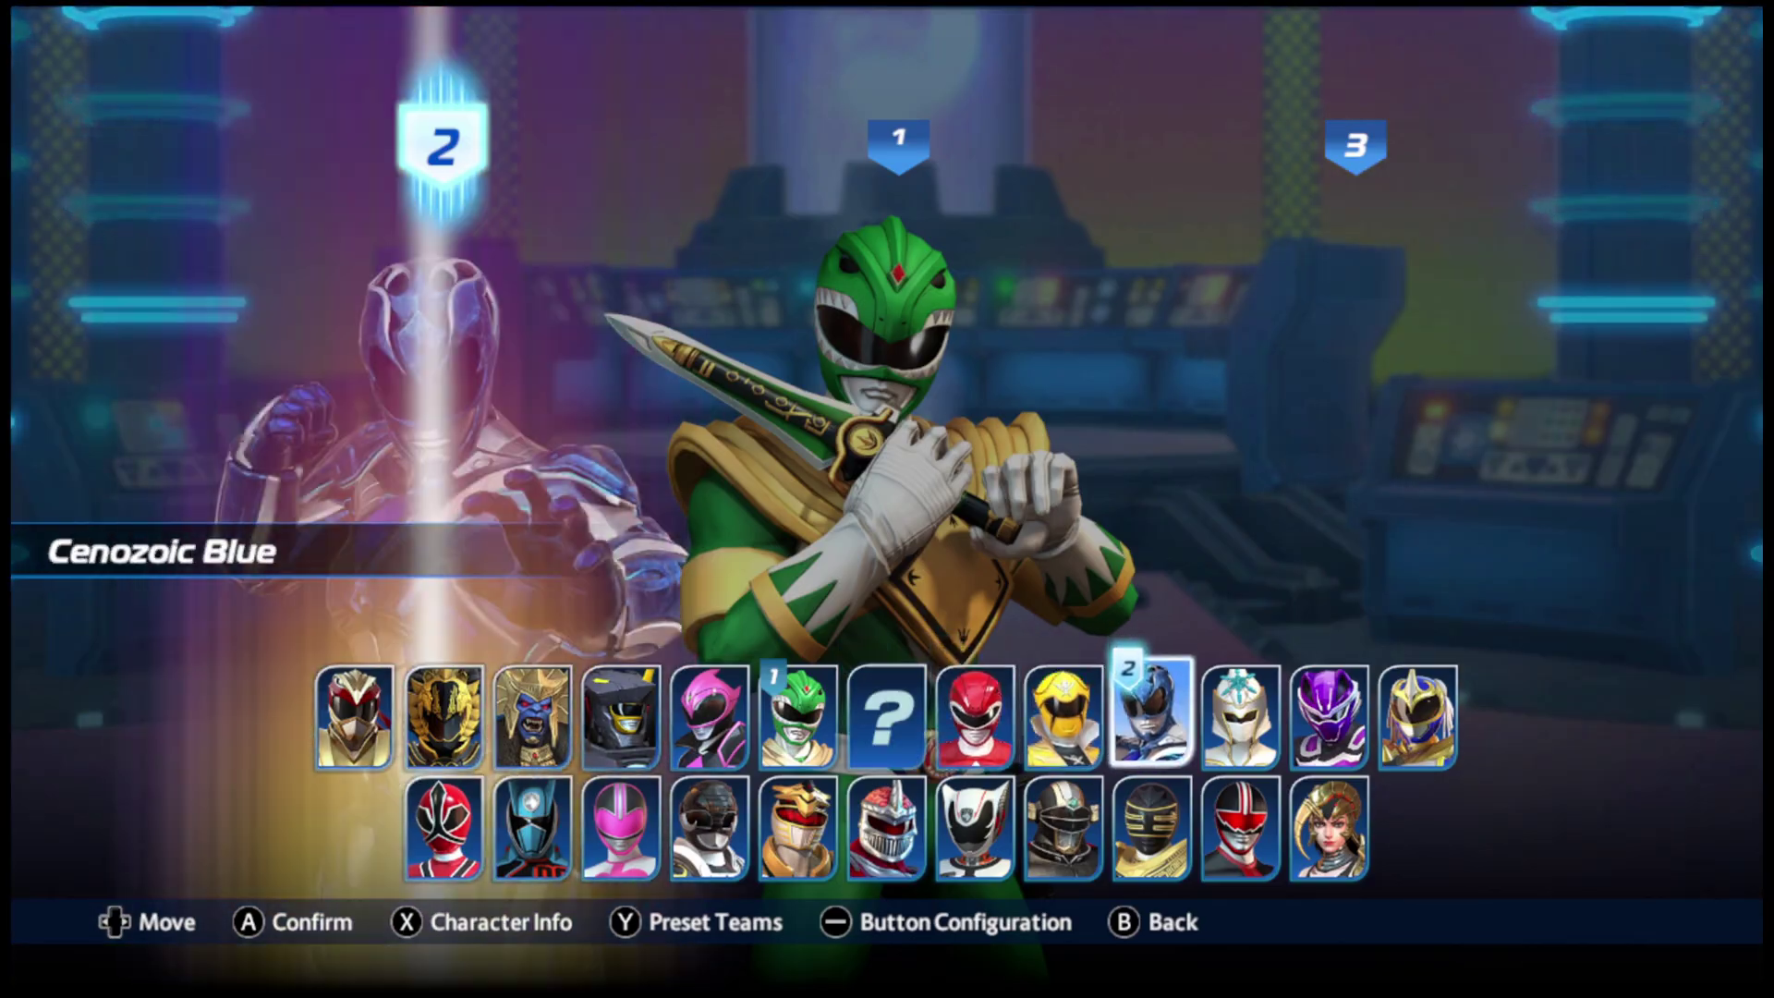
{"action": "key", "text": "Left"}
{"action": "key", "text": "Left"}
{"action": "key", "text": "Return"}
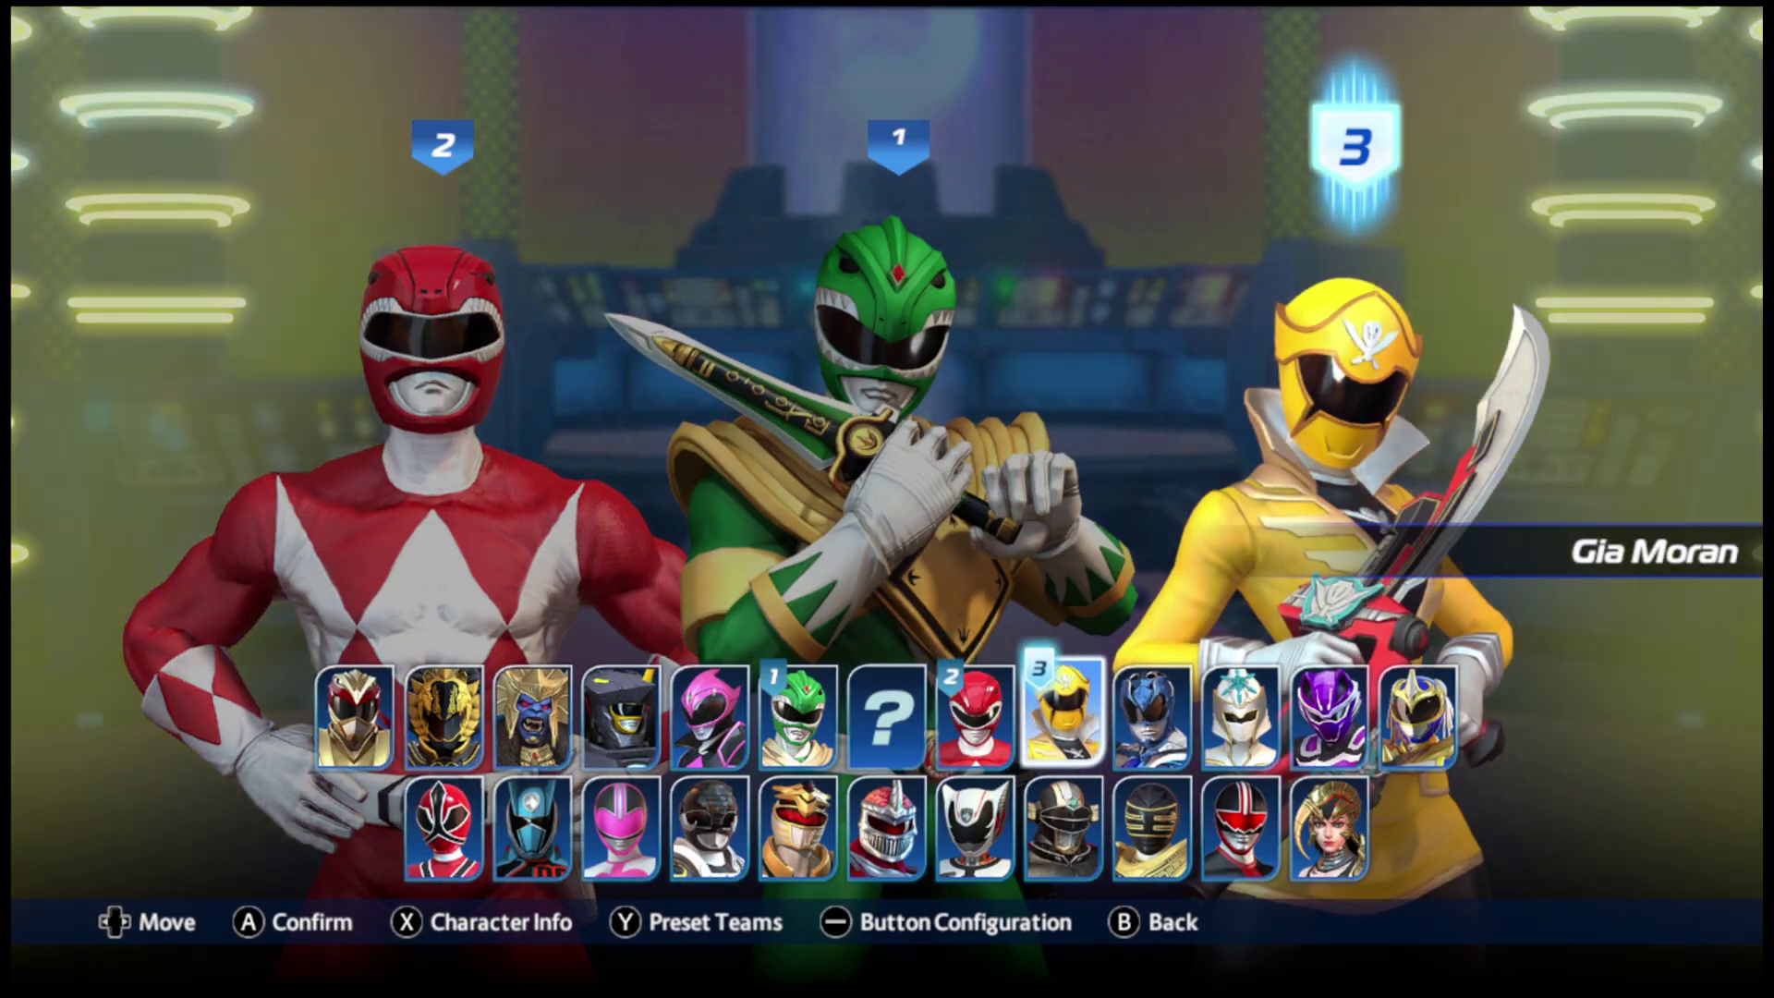
{"action": "key", "text": "Right"}
{"action": "key", "text": "Return"}
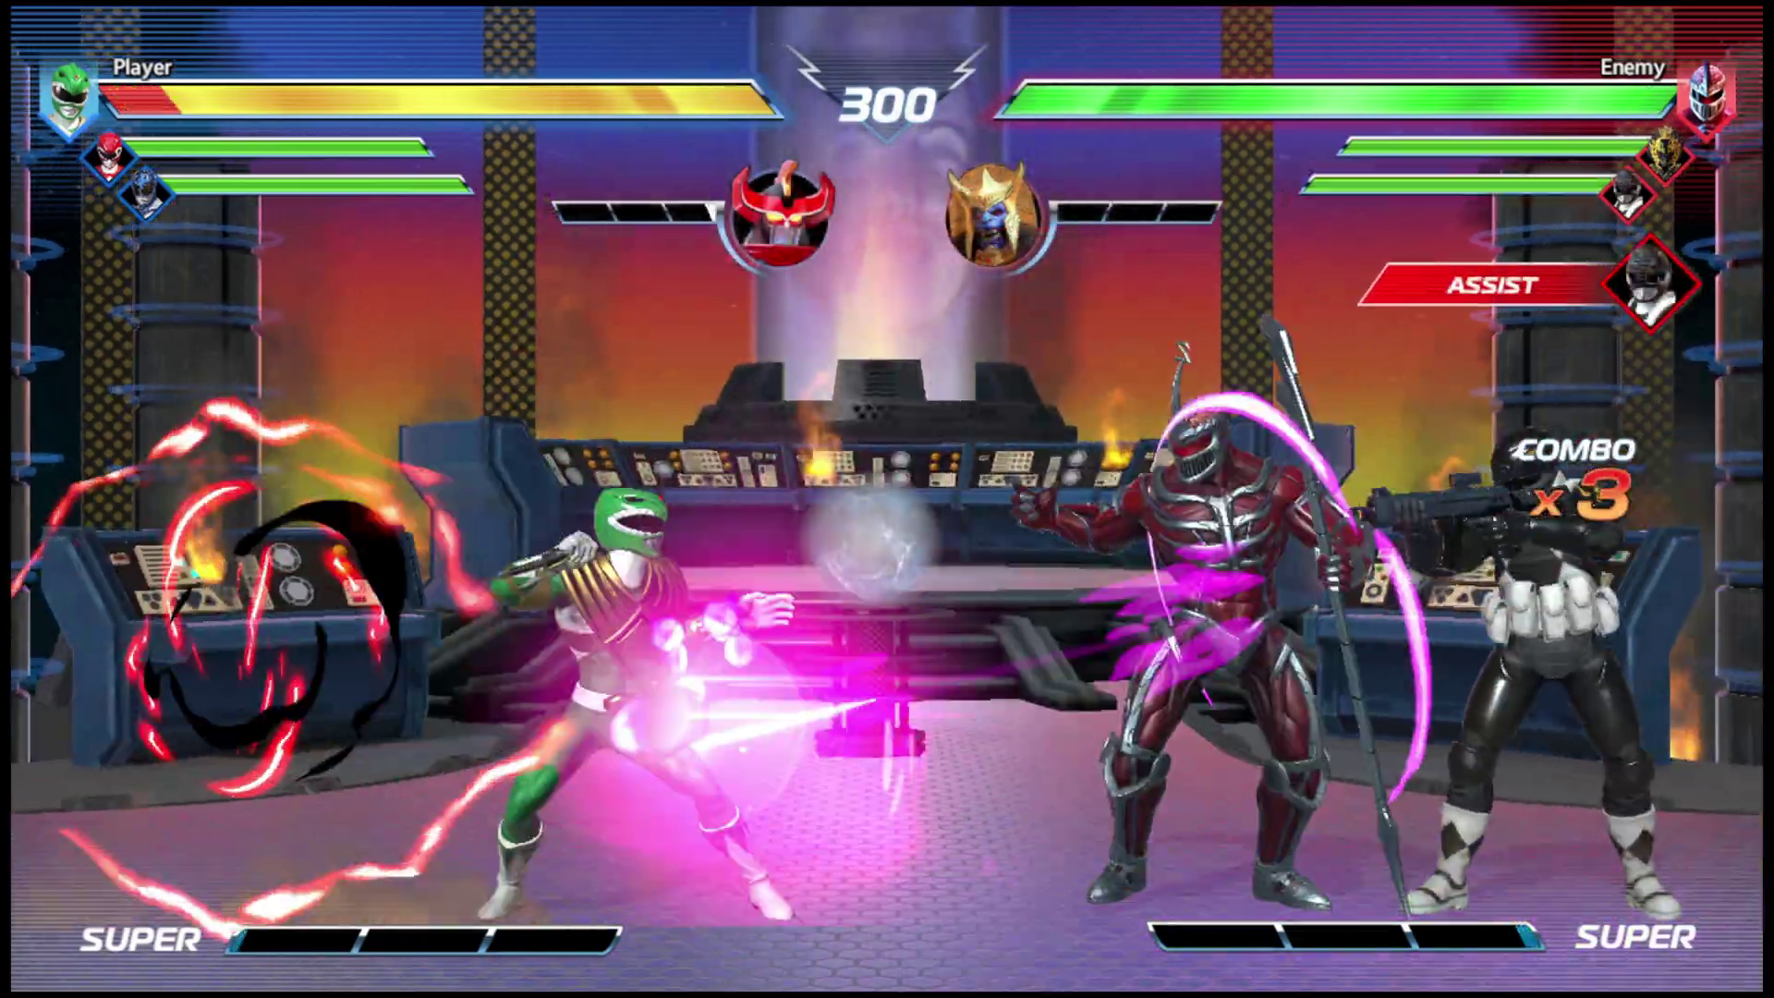
Test the game by jumping and attacking the enemy fighters with the green Ranger
{"action": "key", "text": "Up"}
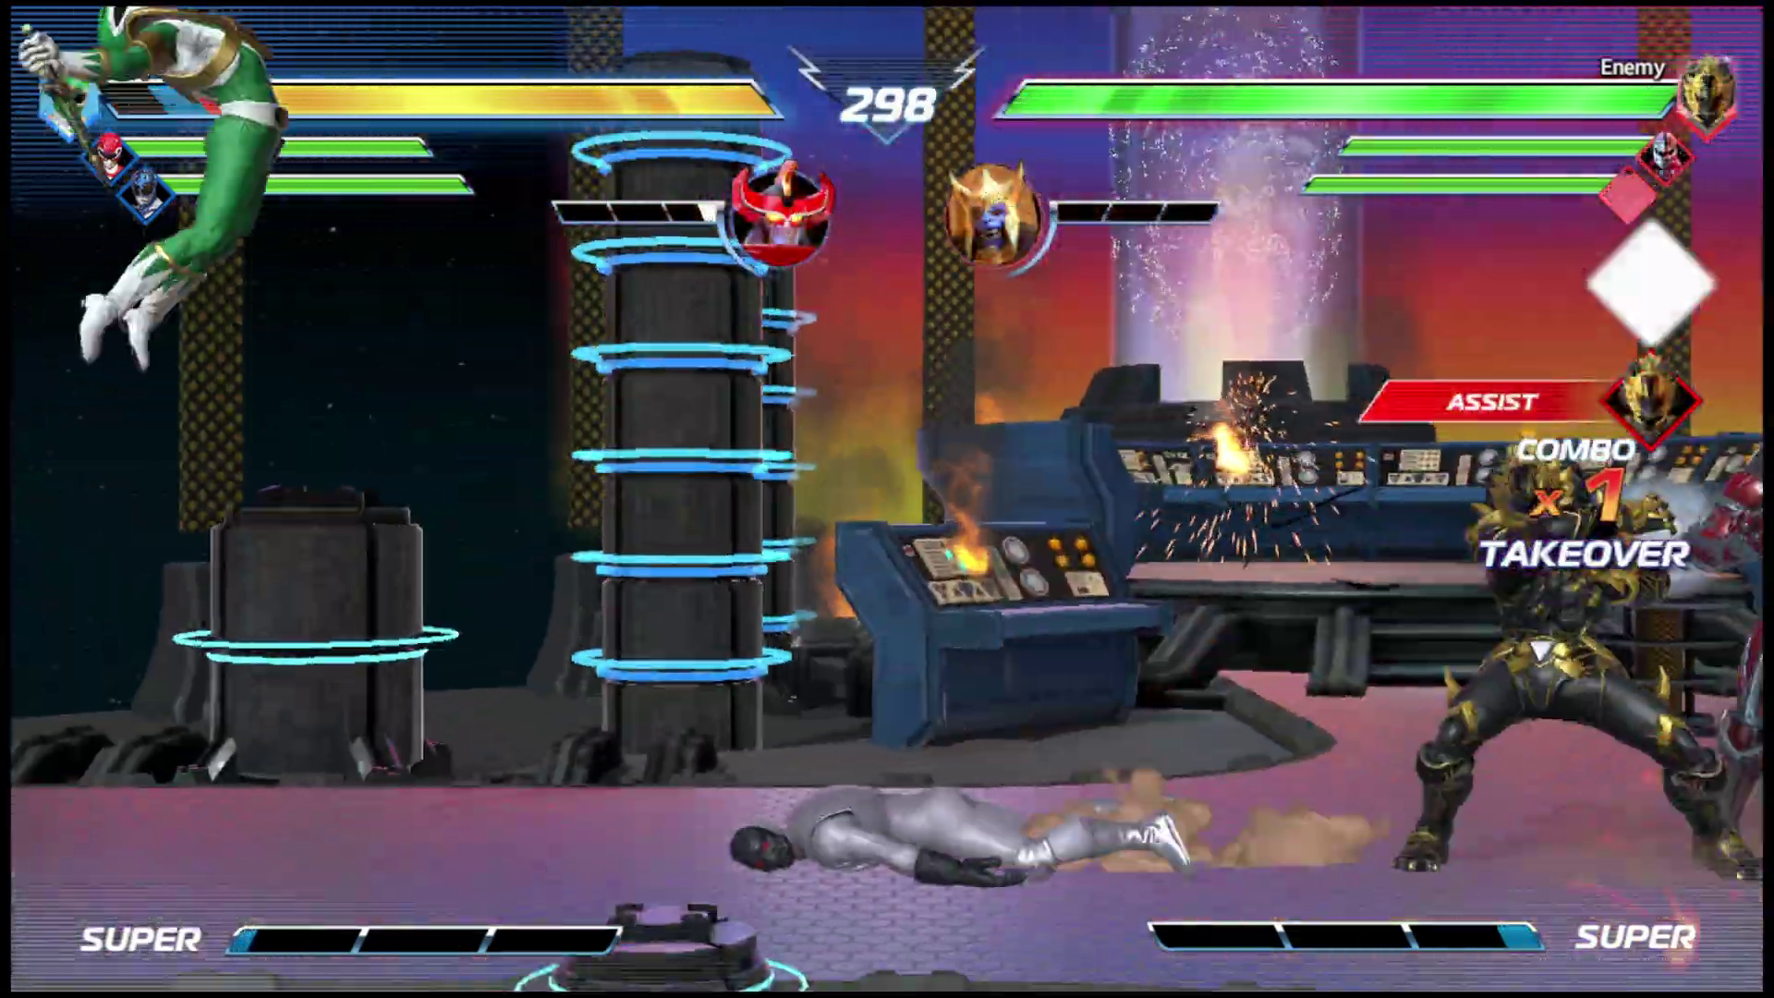
{"action": "key", "text": "j"}
{"action": "key", "text": "j"}
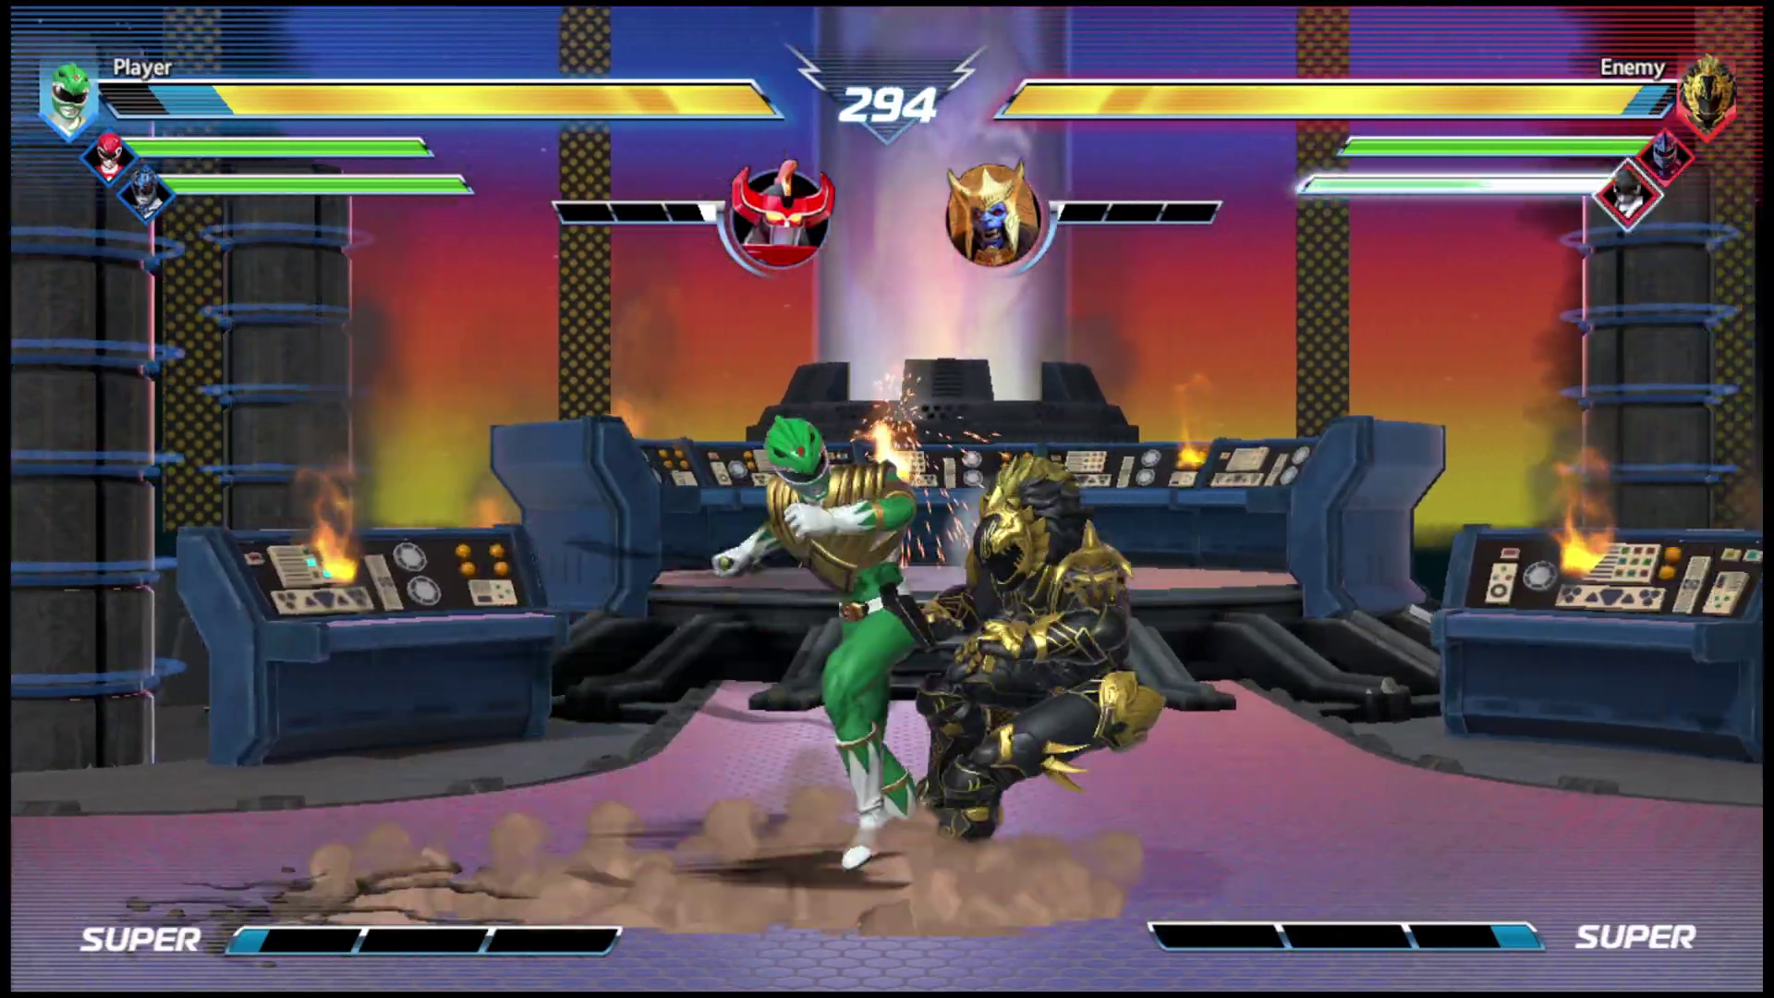
{"action": "key", "text": "j"}
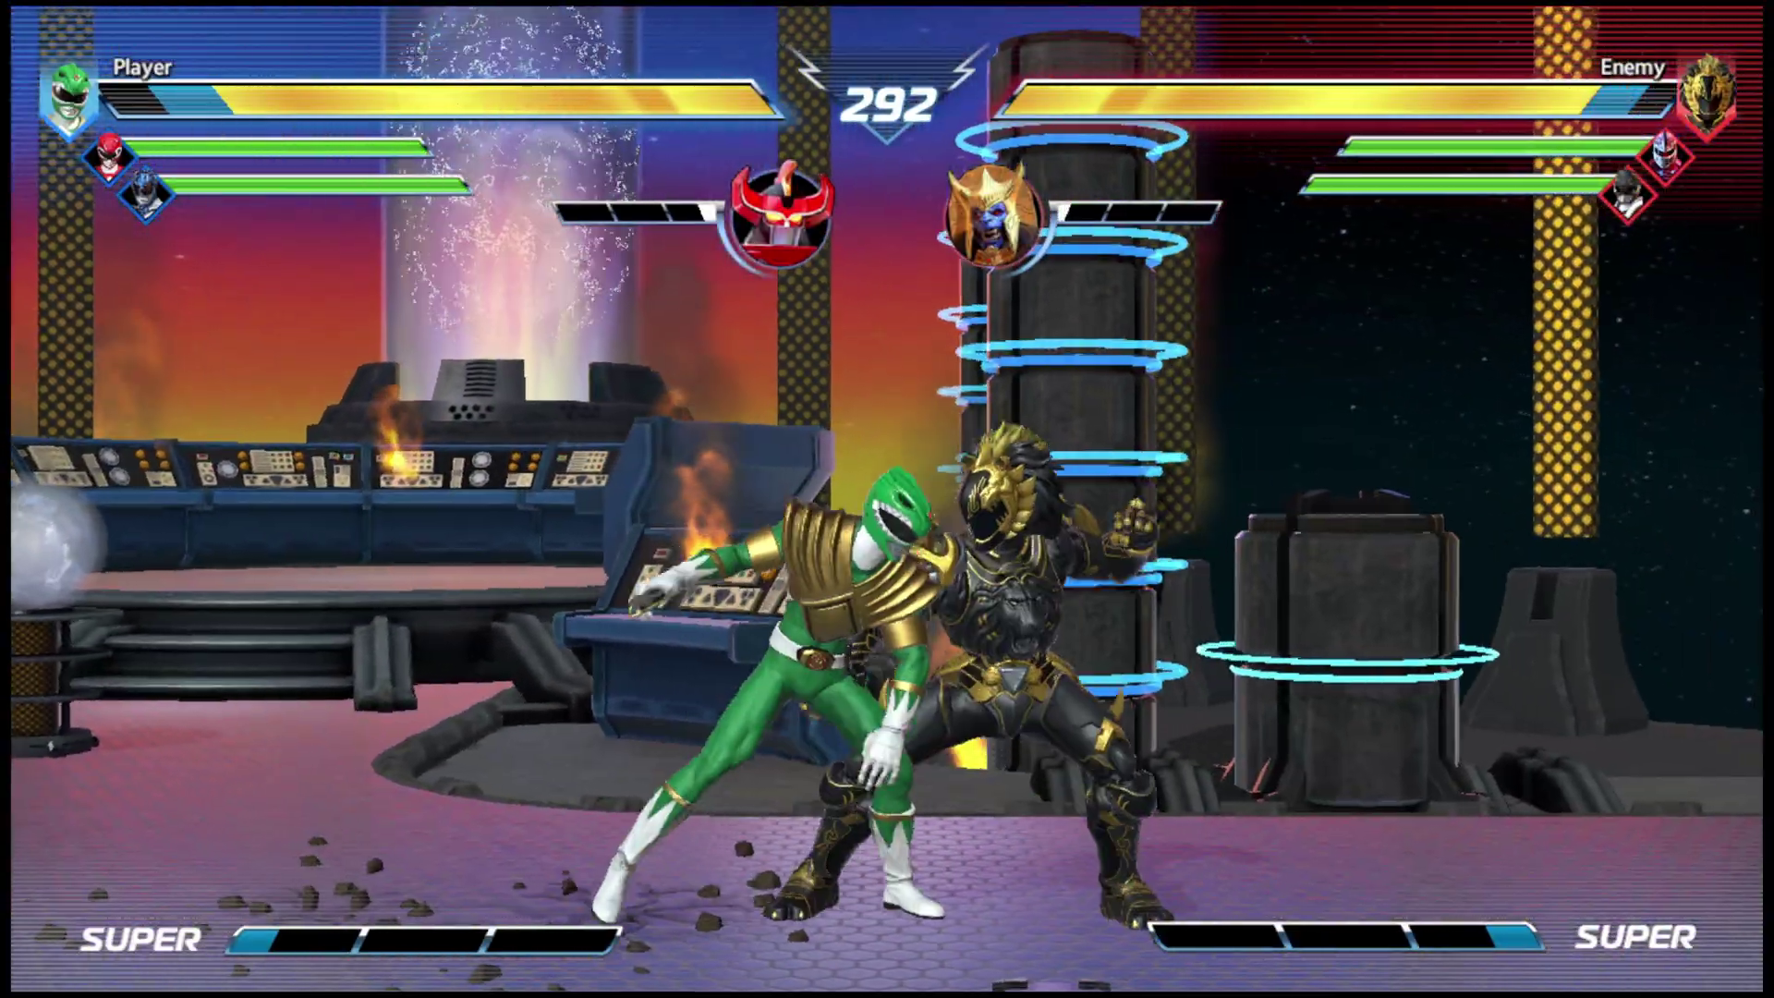
{"action": "key", "text": "j"}
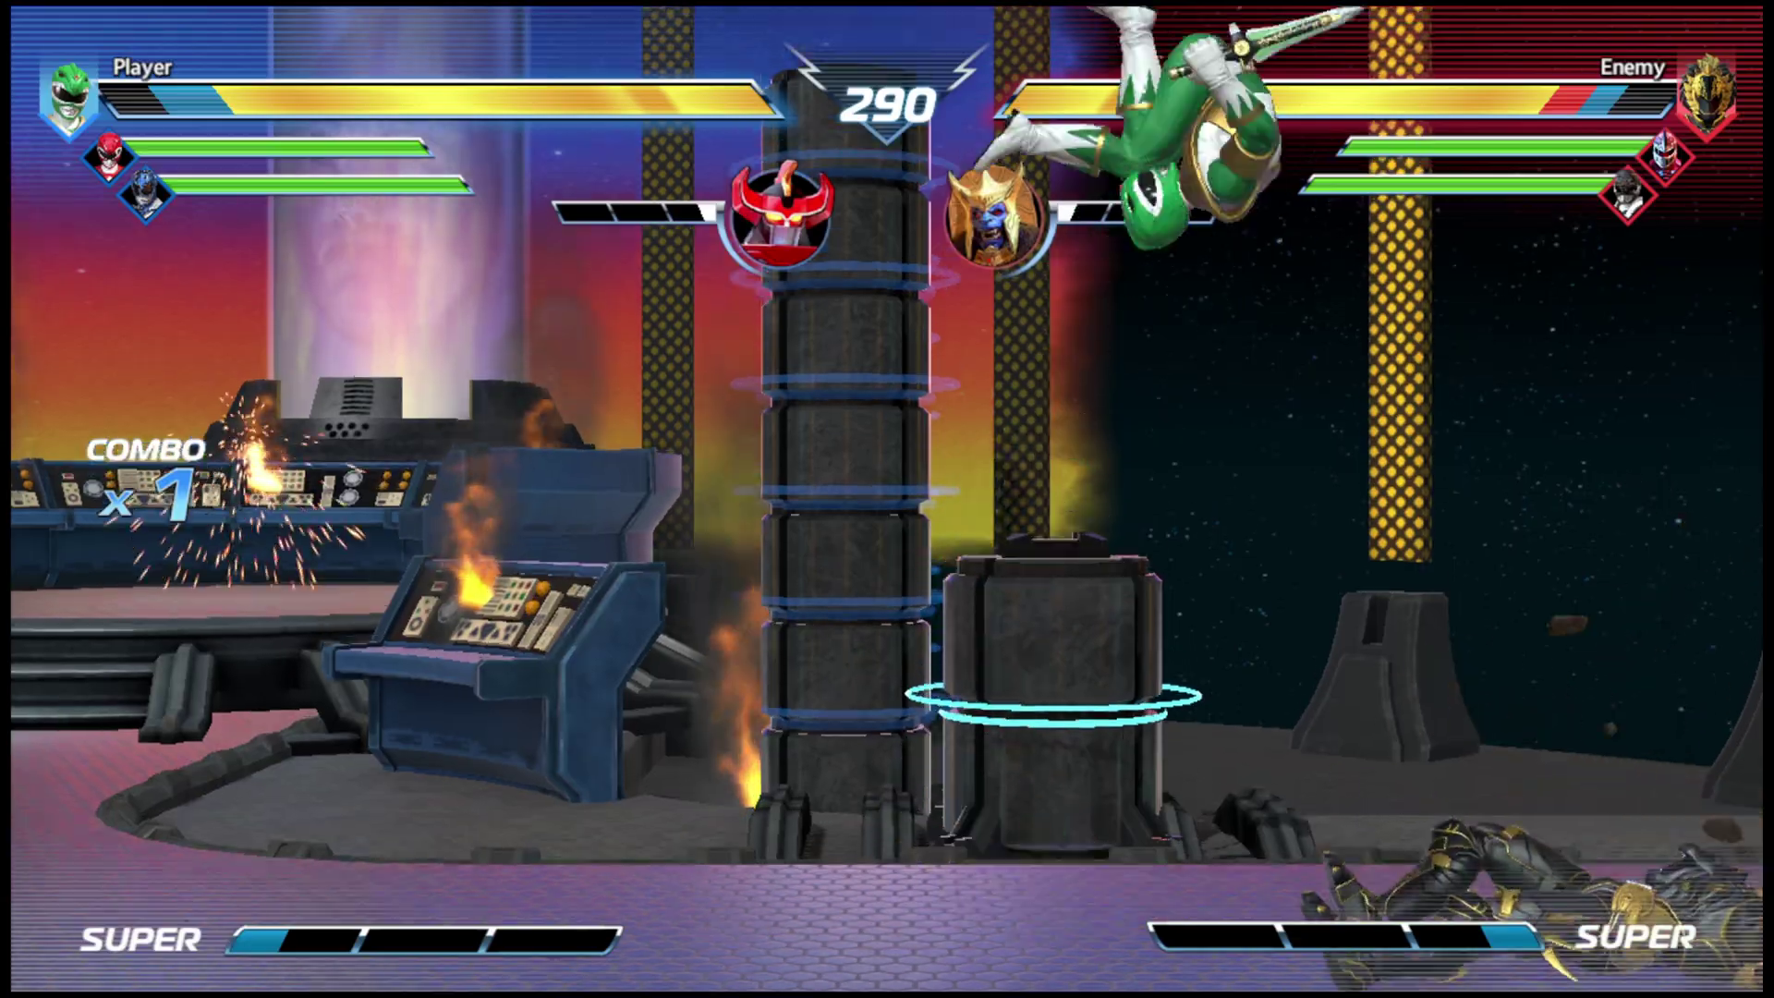